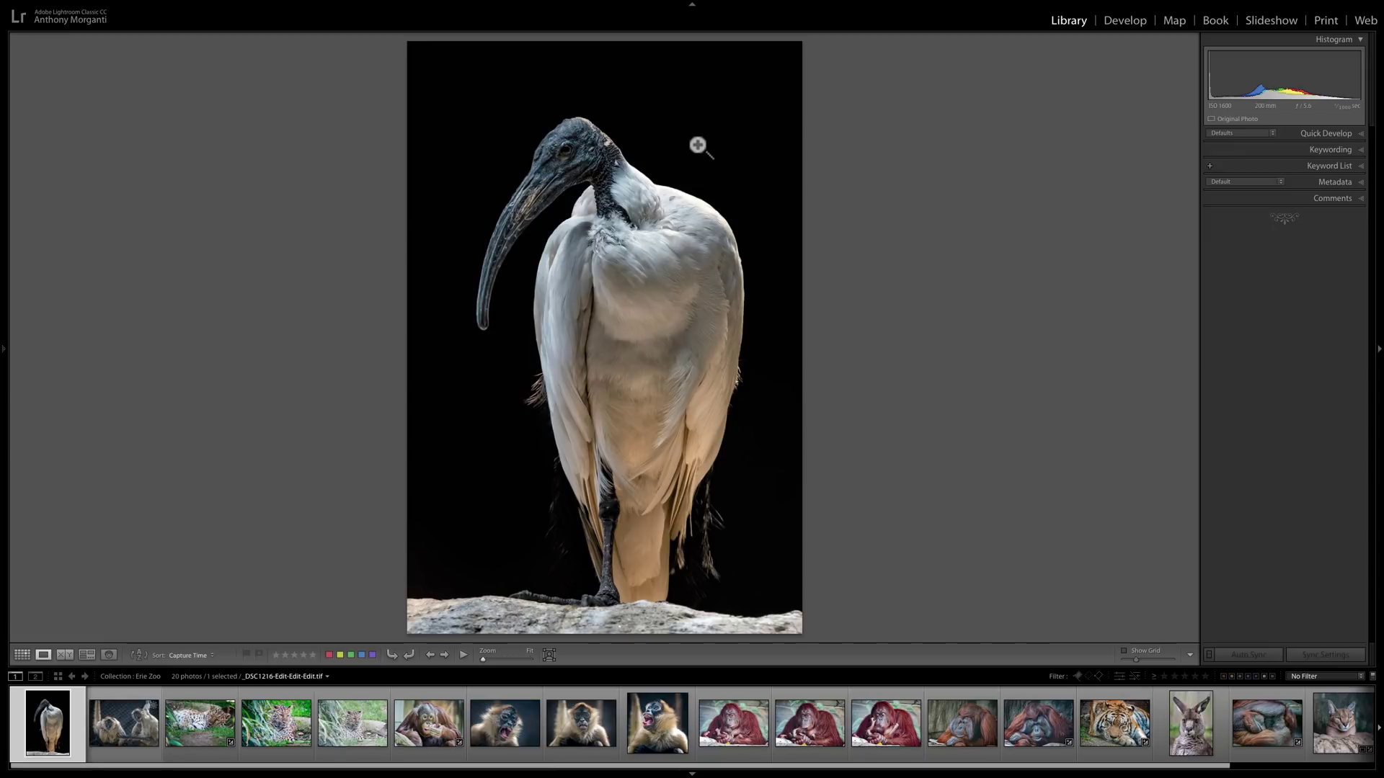
Expand the Metadata panel to show the ibis photo's details: 1/1000 sec, f/5.6, 200 mm, ISO 1600.
click(1321, 181)
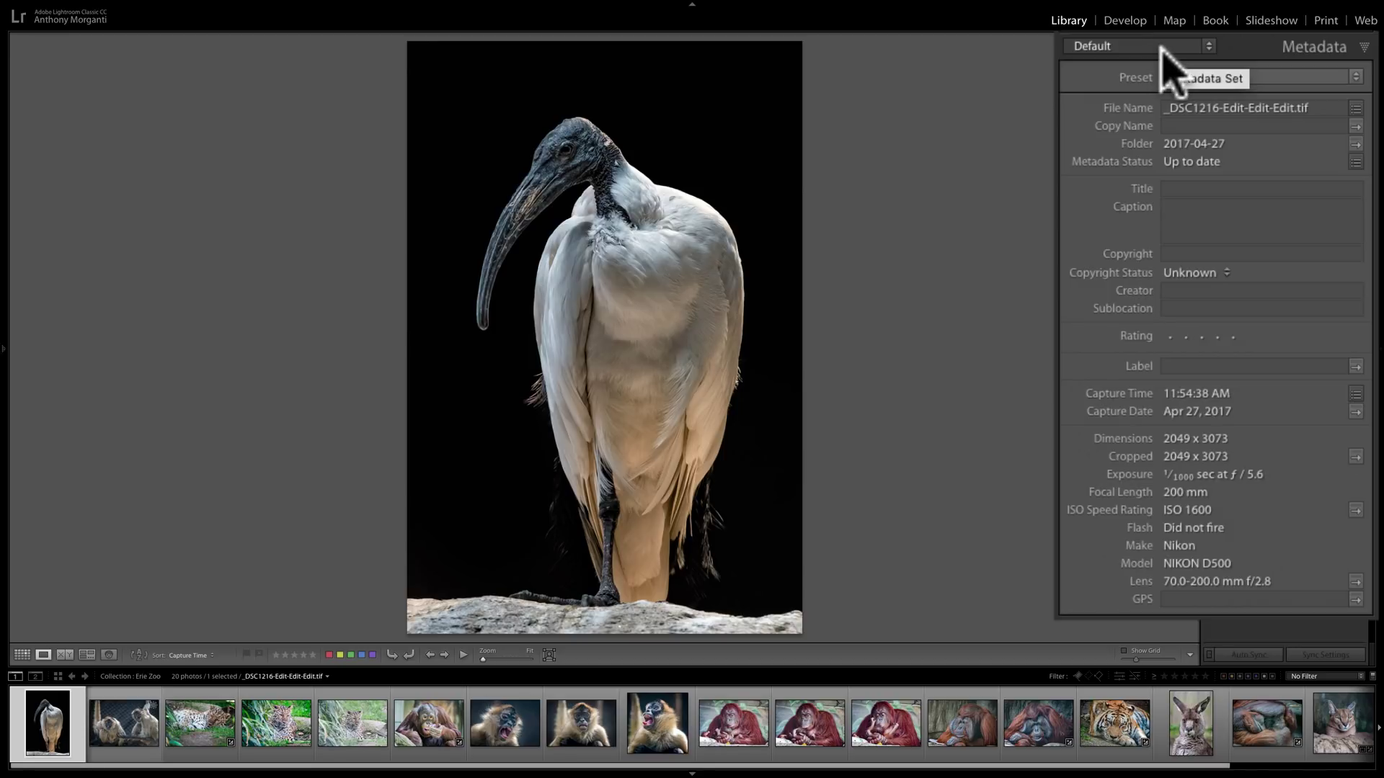
Try the All Plug-in Metadata view, then settle on the DNG set with all-Unknown fields.
click(1195, 47)
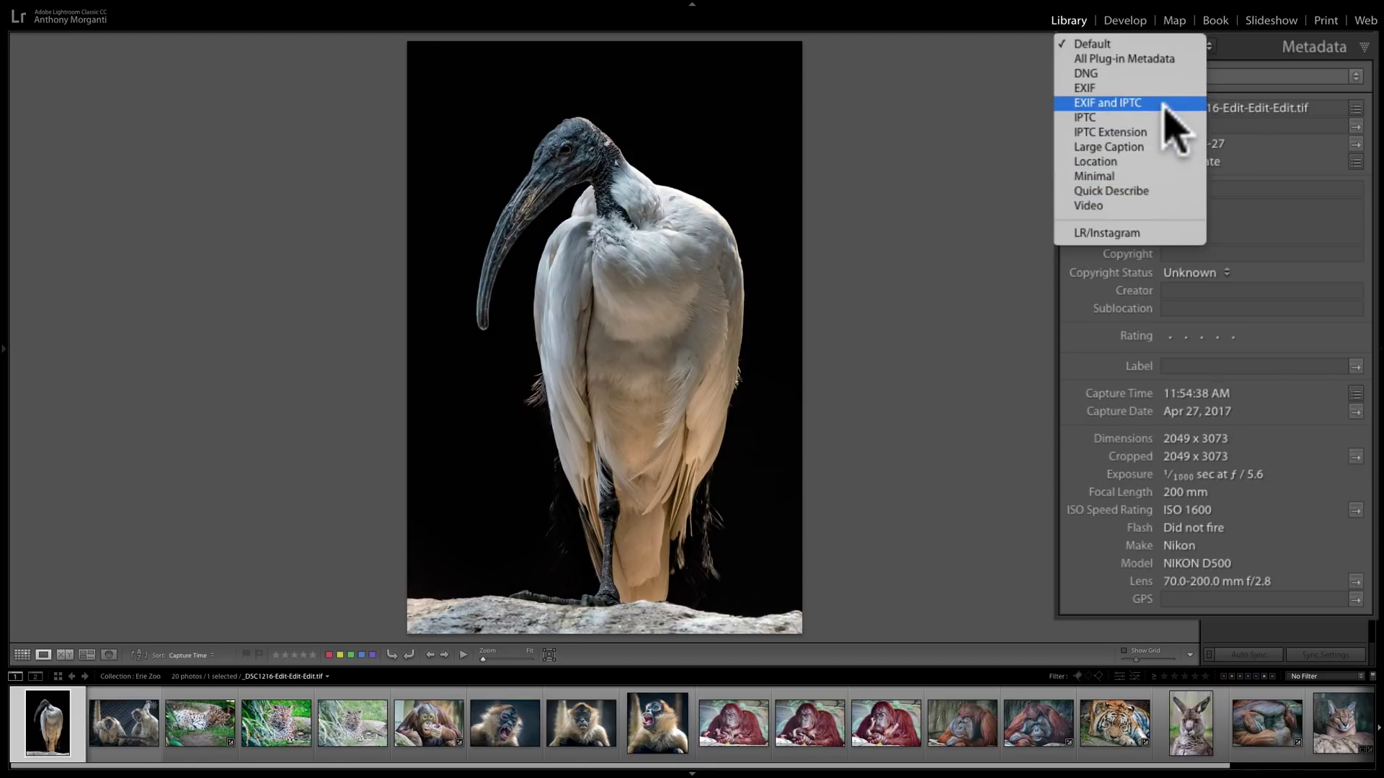
click(1143, 59)
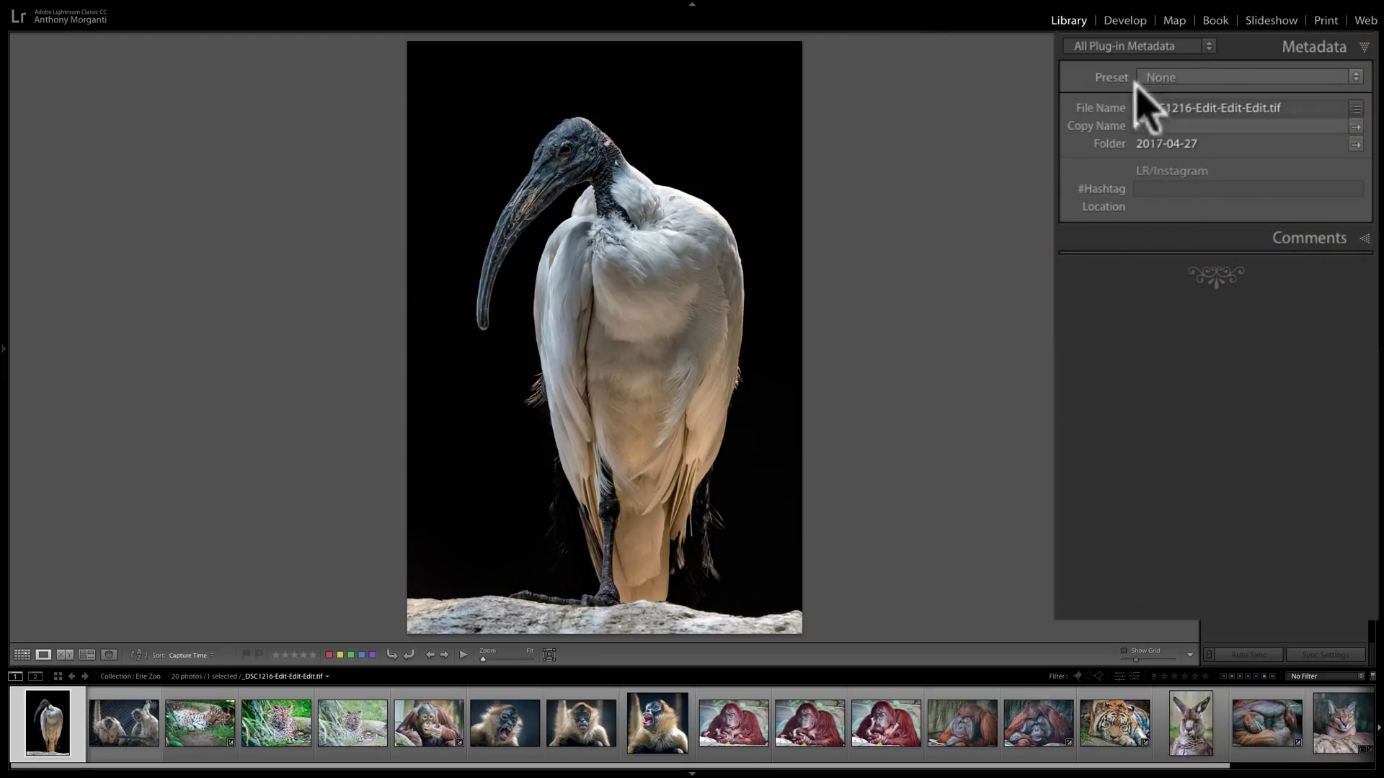
click(1136, 45)
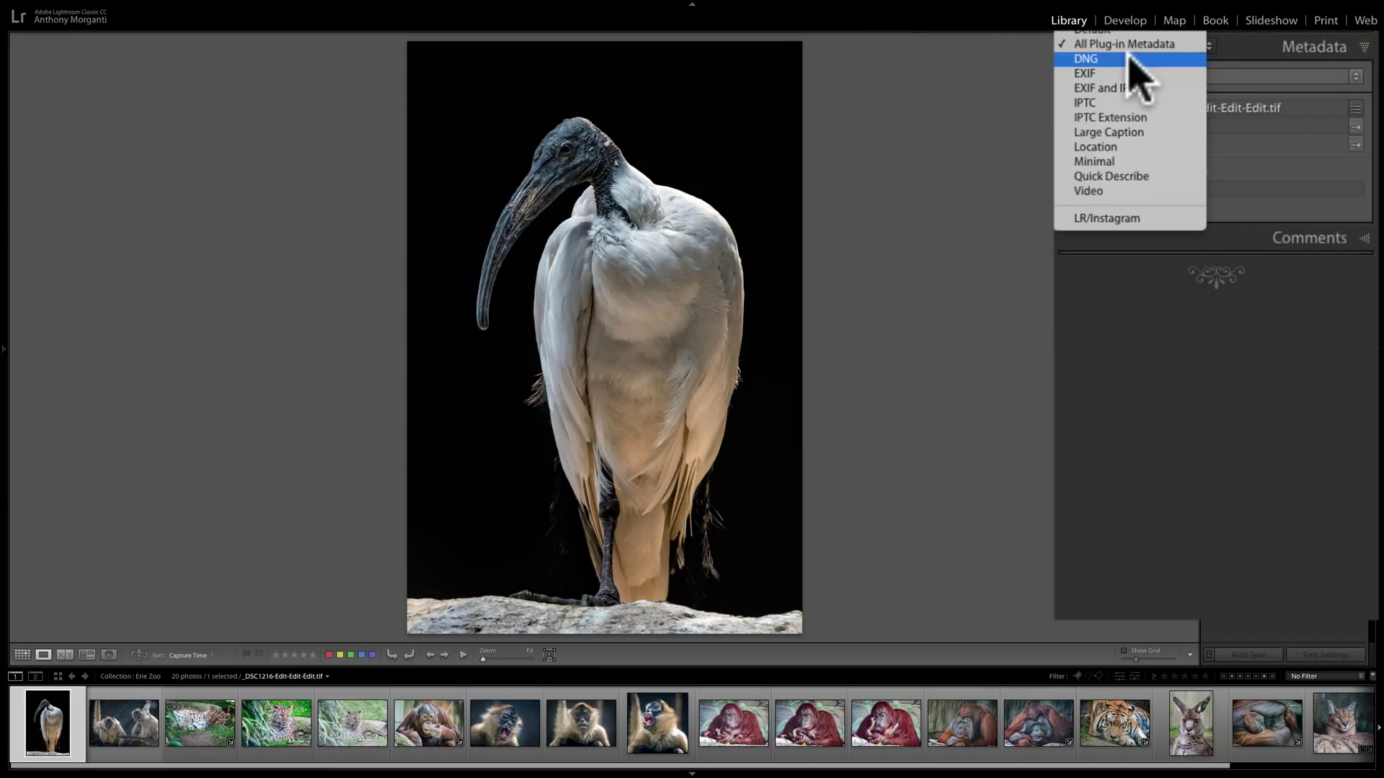
click(1132, 62)
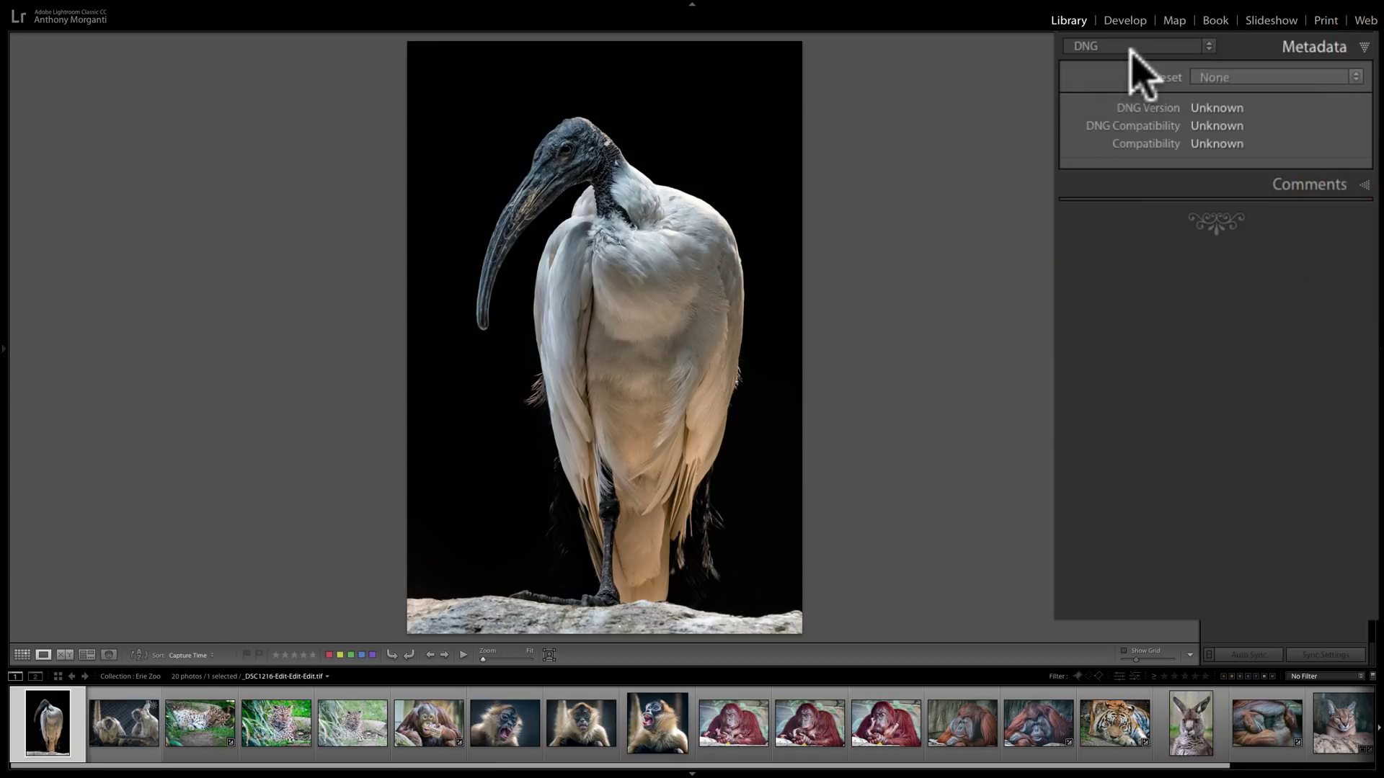
click(1131, 47)
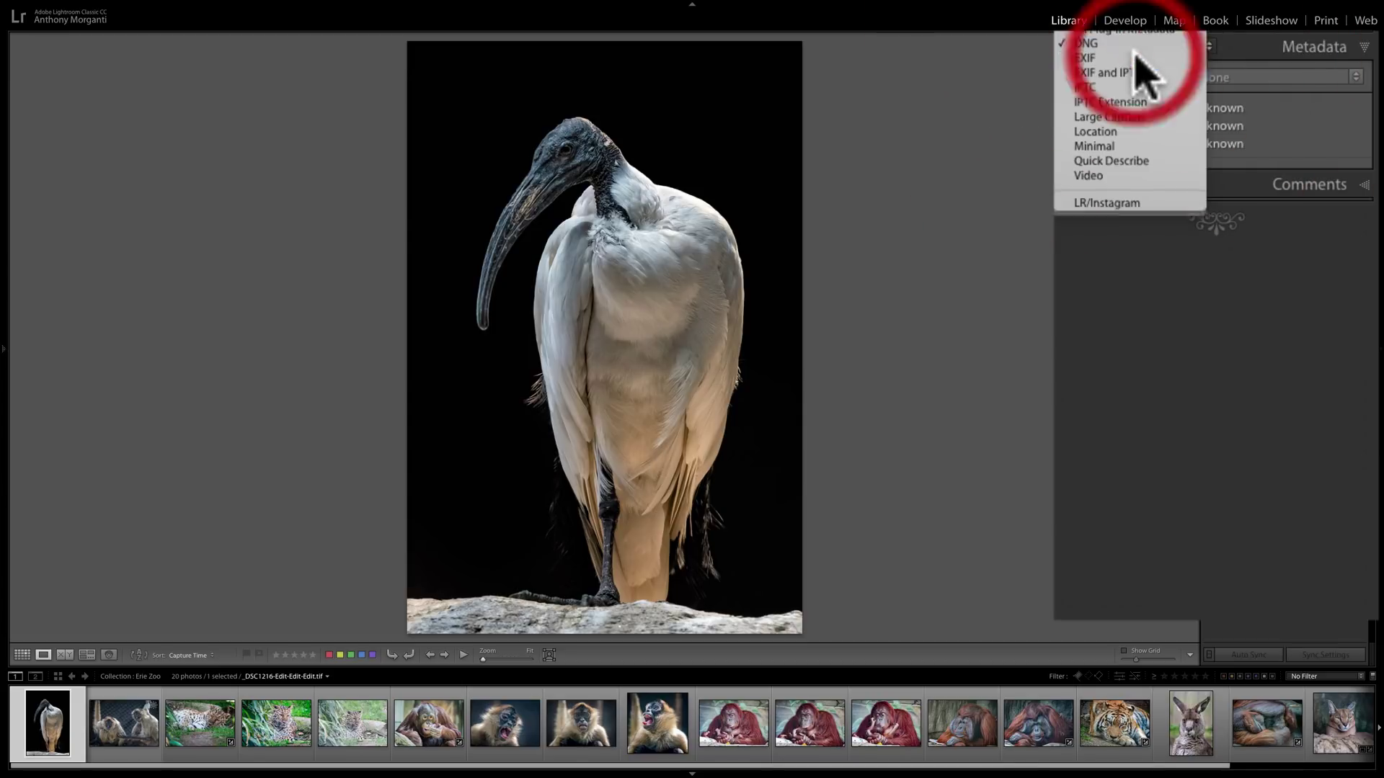
Show the EXIF set, listing the 70.0-200.0 mm f/2.8 lens and Photoshop software.
click(1136, 58)
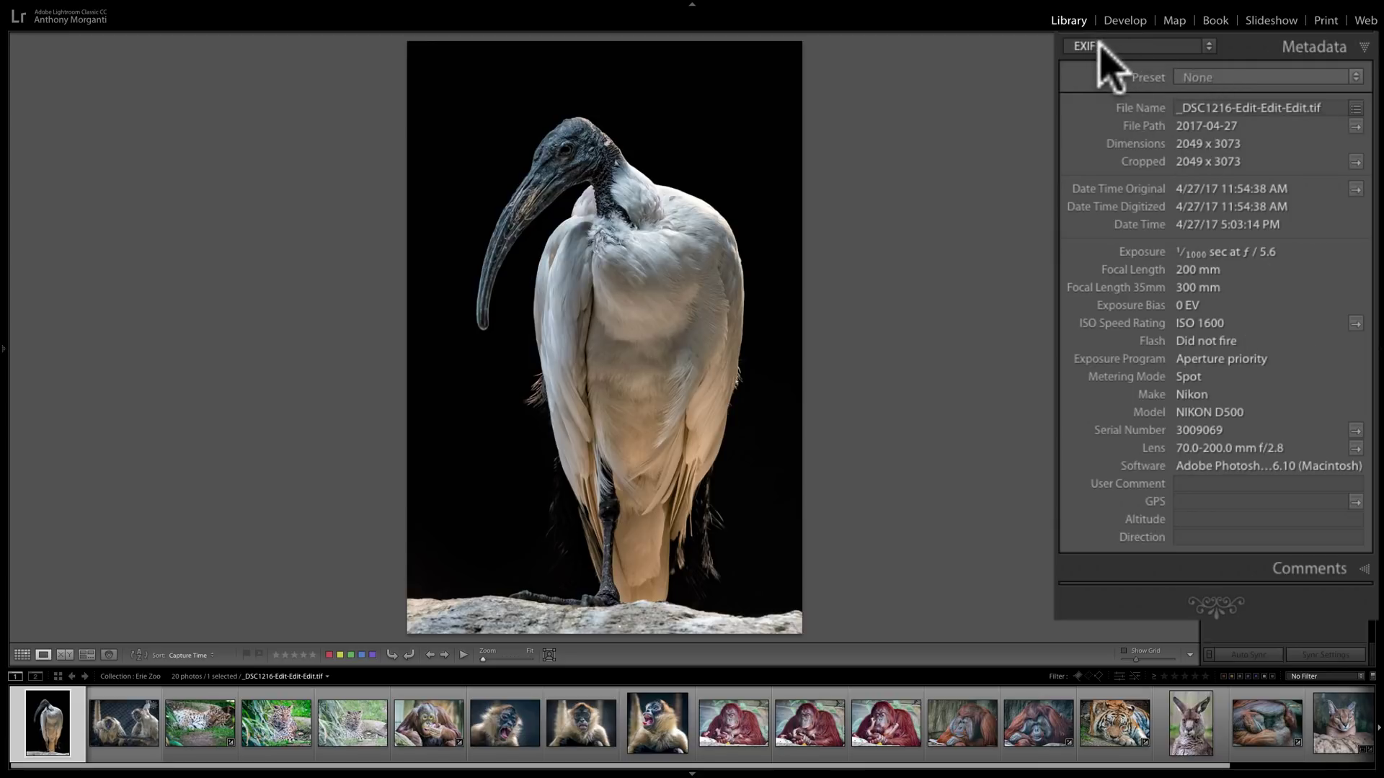
click(1110, 46)
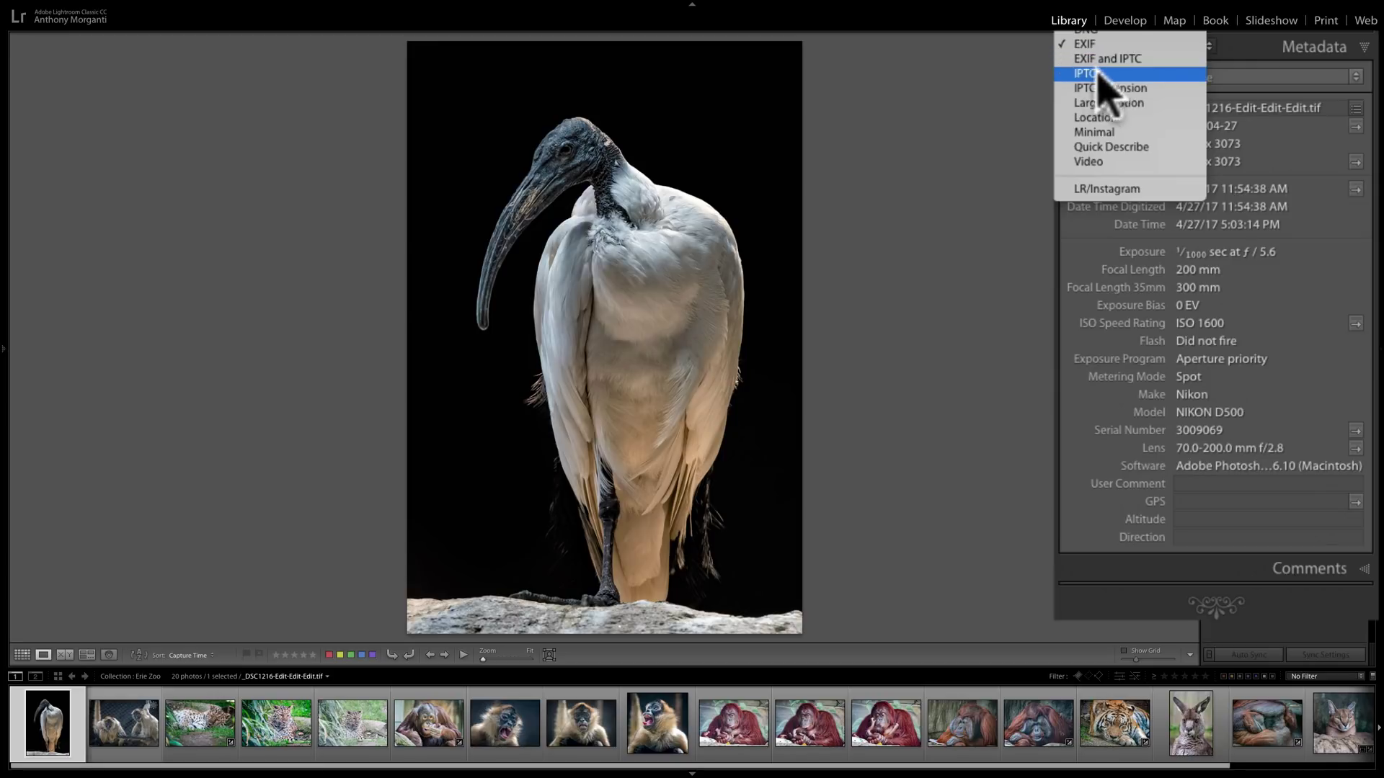
Show the IPTC set, with empty contact and content fields and Date Created 2017-04-27.
click(1103, 73)
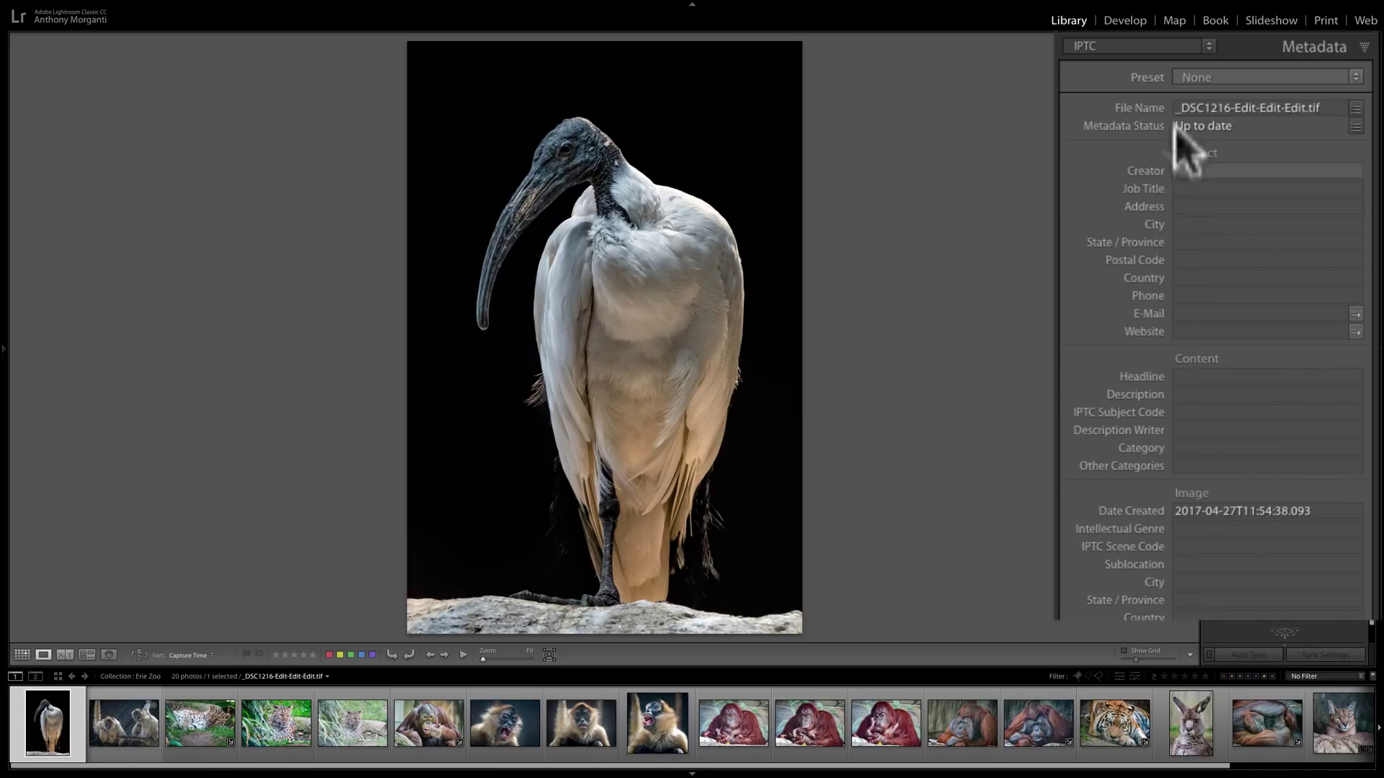
click(1182, 45)
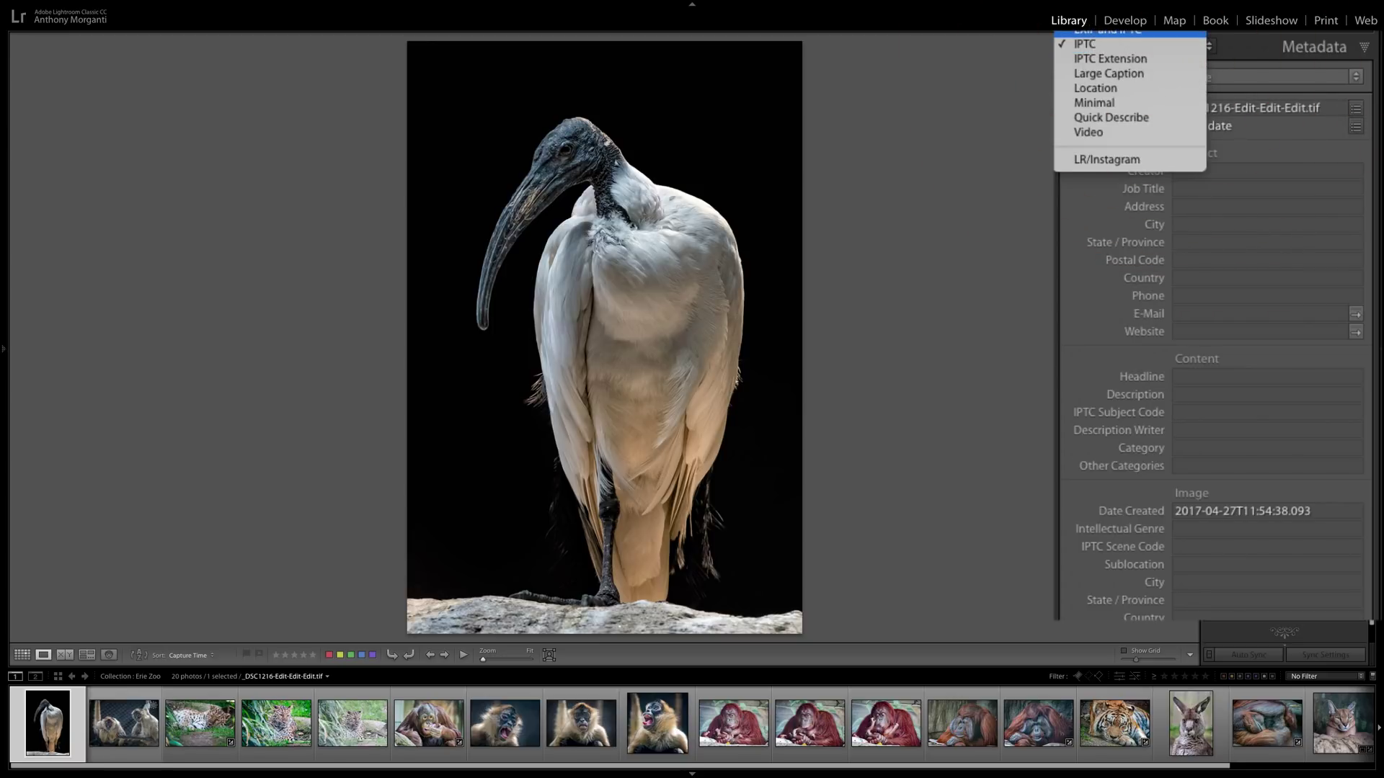
Scroll through the EXIF and IPTC fields, then show IPTC Extension with Release Status Unspecified.
click(1107, 32)
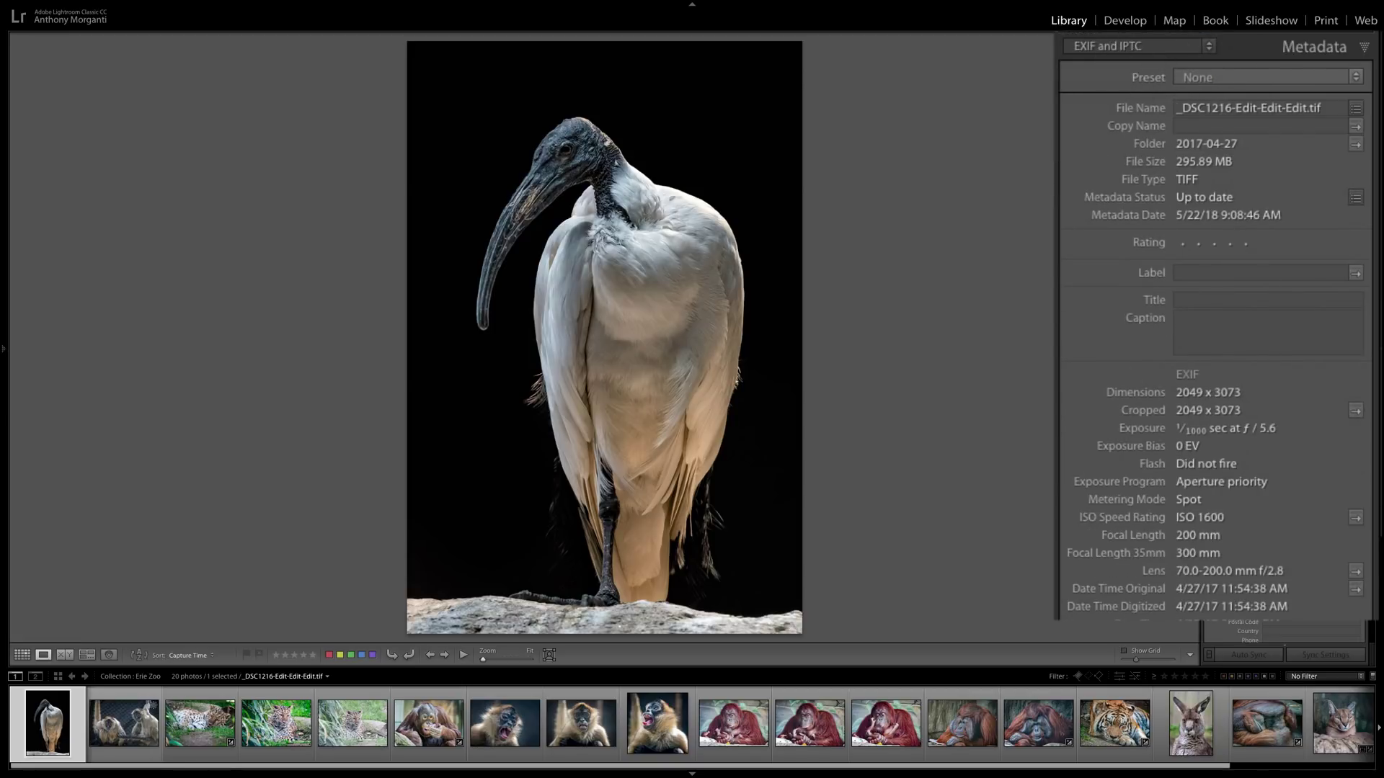
scroll(1251, 241, down, 5)
scroll(1251, 289, down, 4)
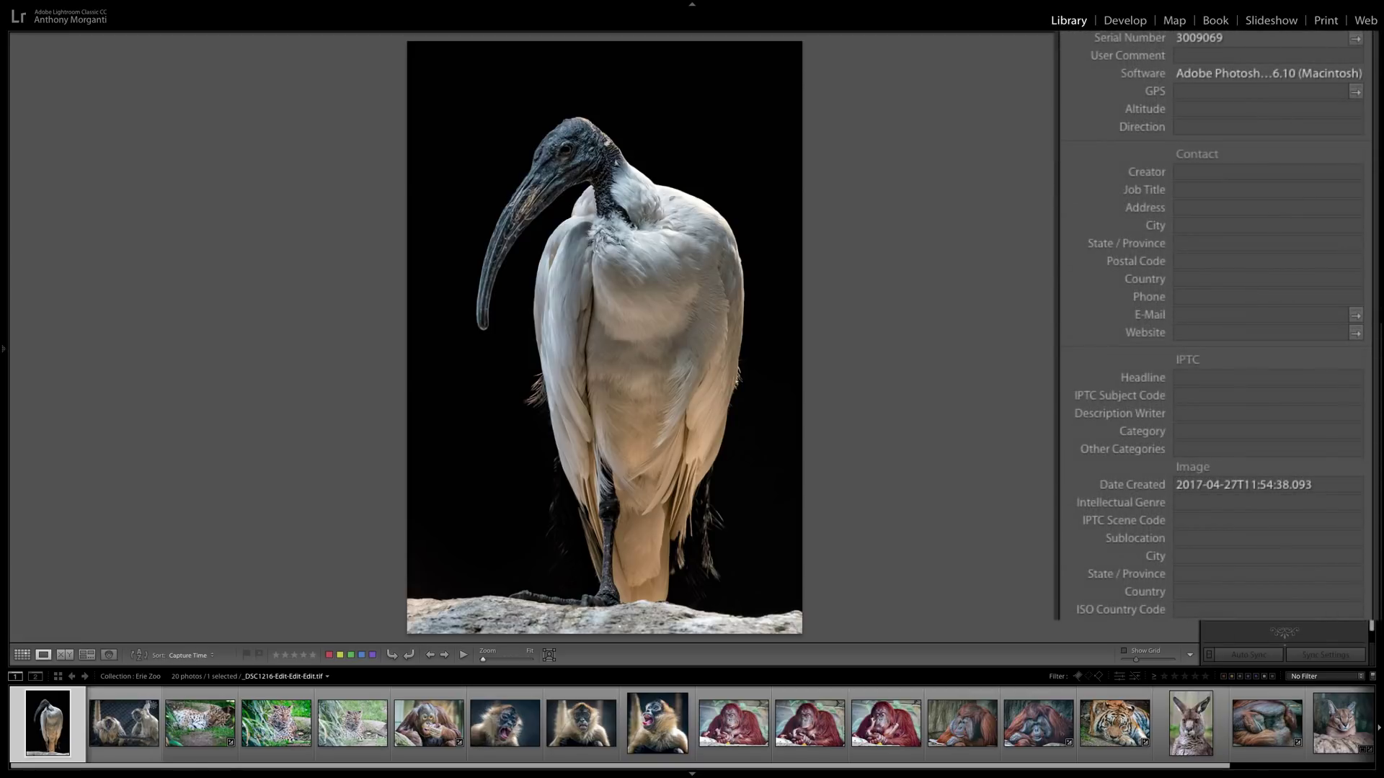
scroll(1203, 483, up, 4)
scroll(1203, 490, up, 6)
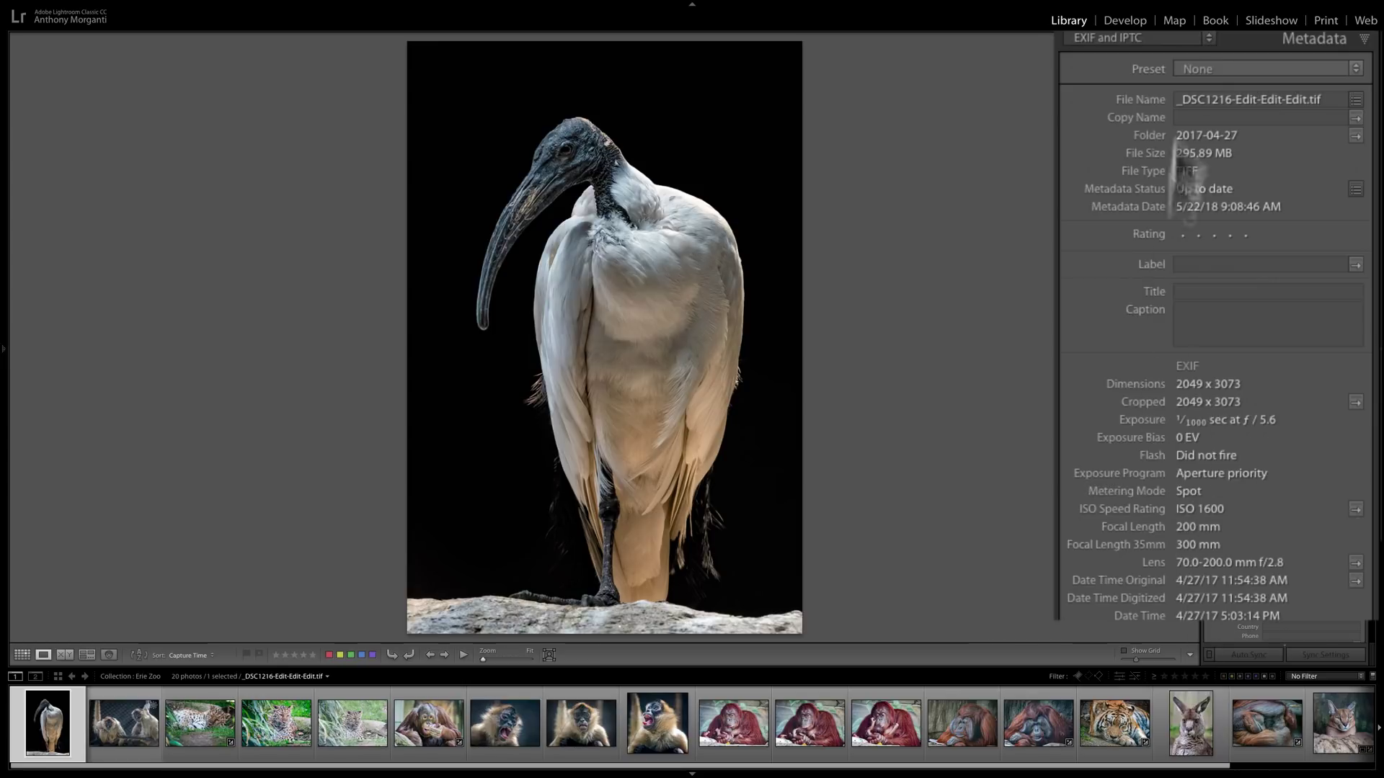
click(1154, 36)
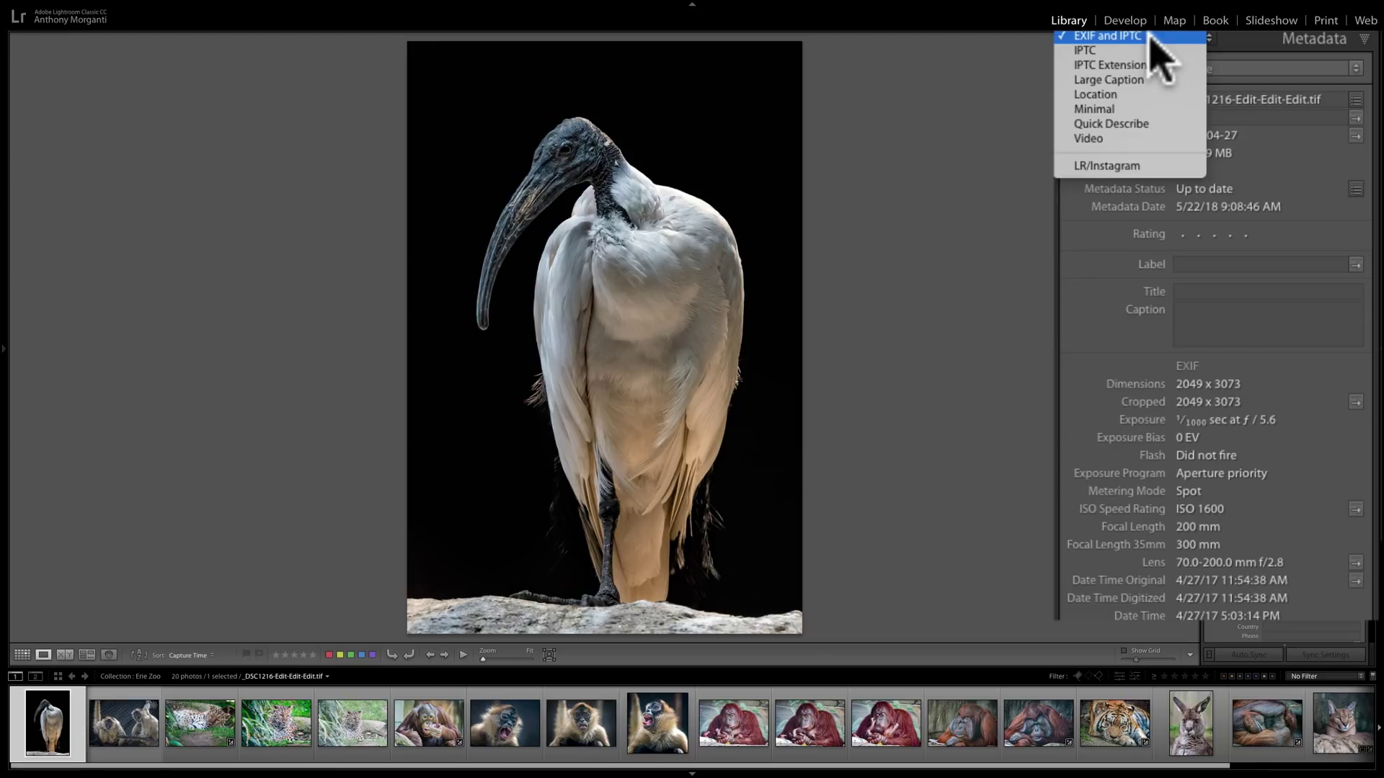
click(1131, 65)
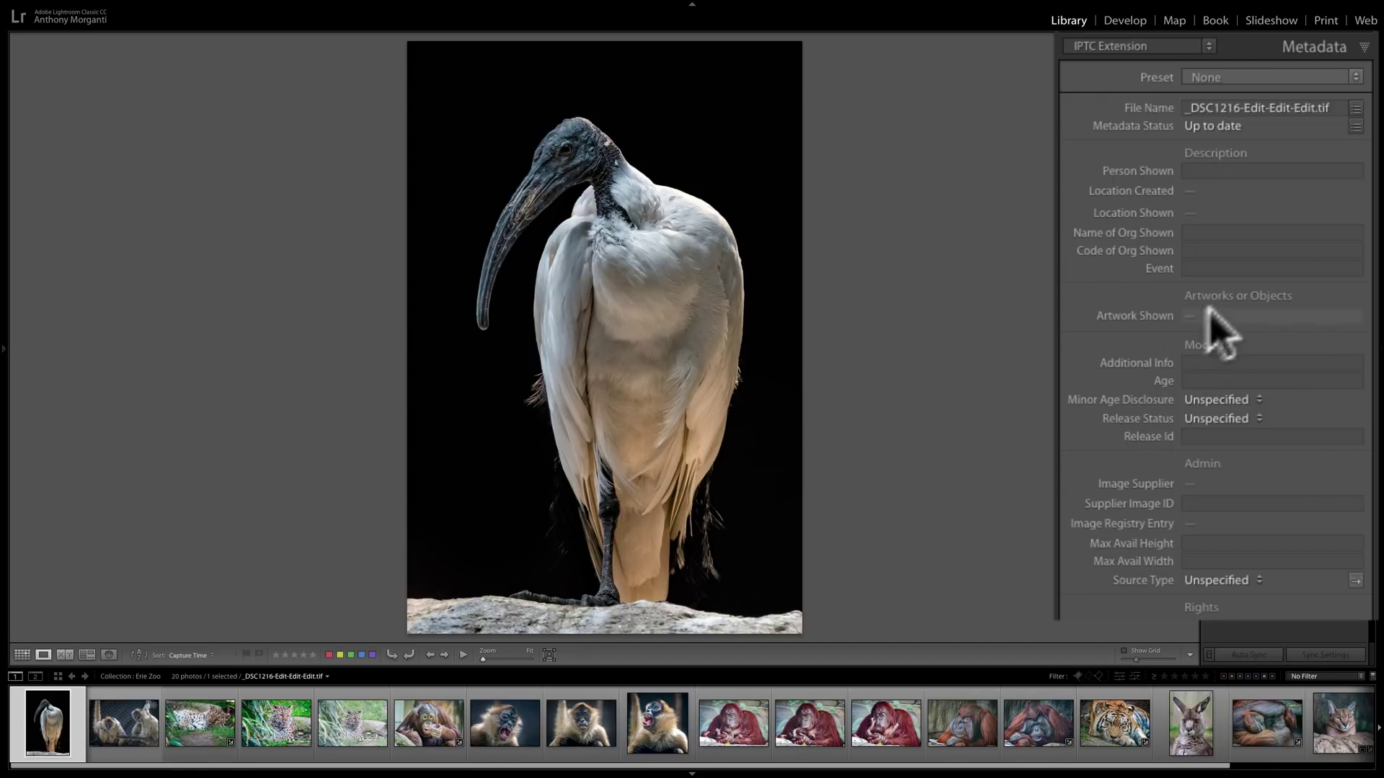
Show the Large Caption layout, then the Location set with empty city, country and GPS fields.
click(1162, 49)
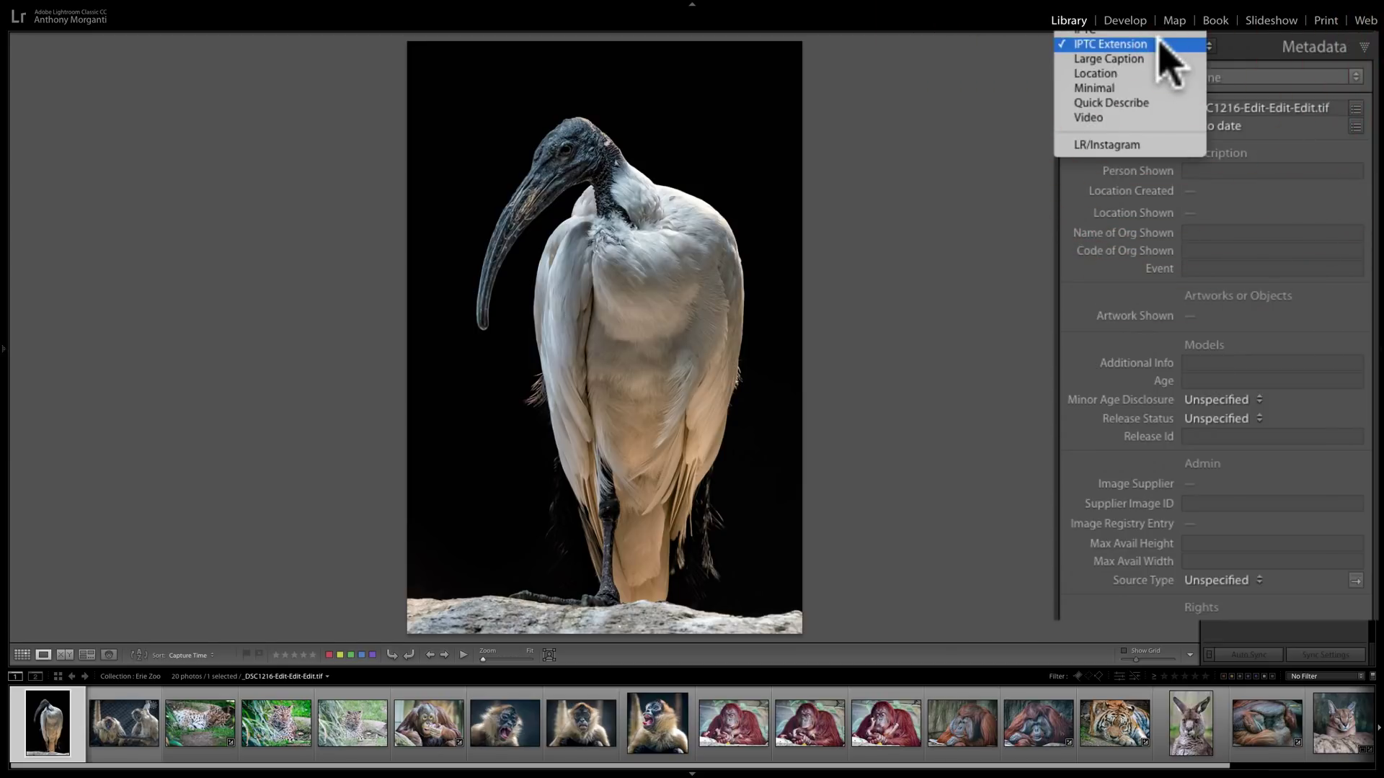
click(1142, 58)
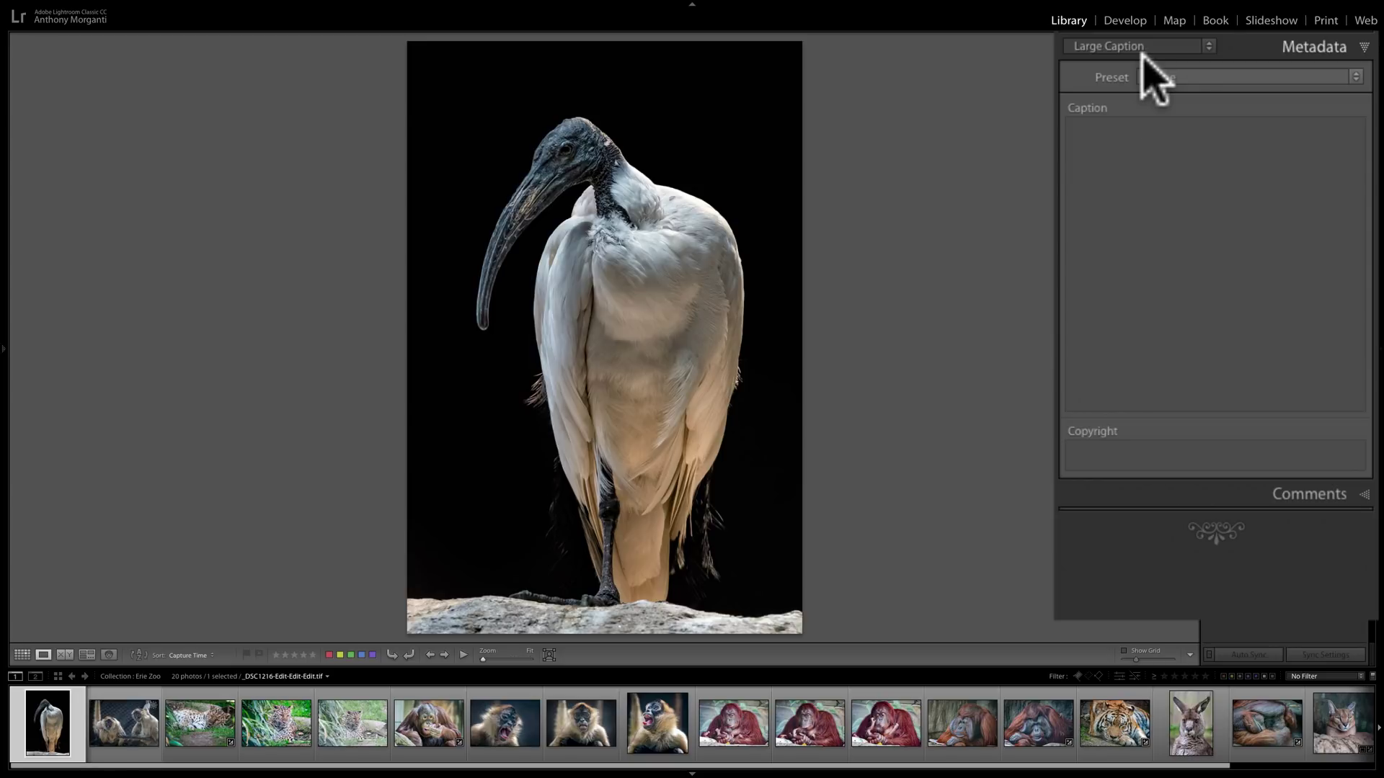
click(1156, 48)
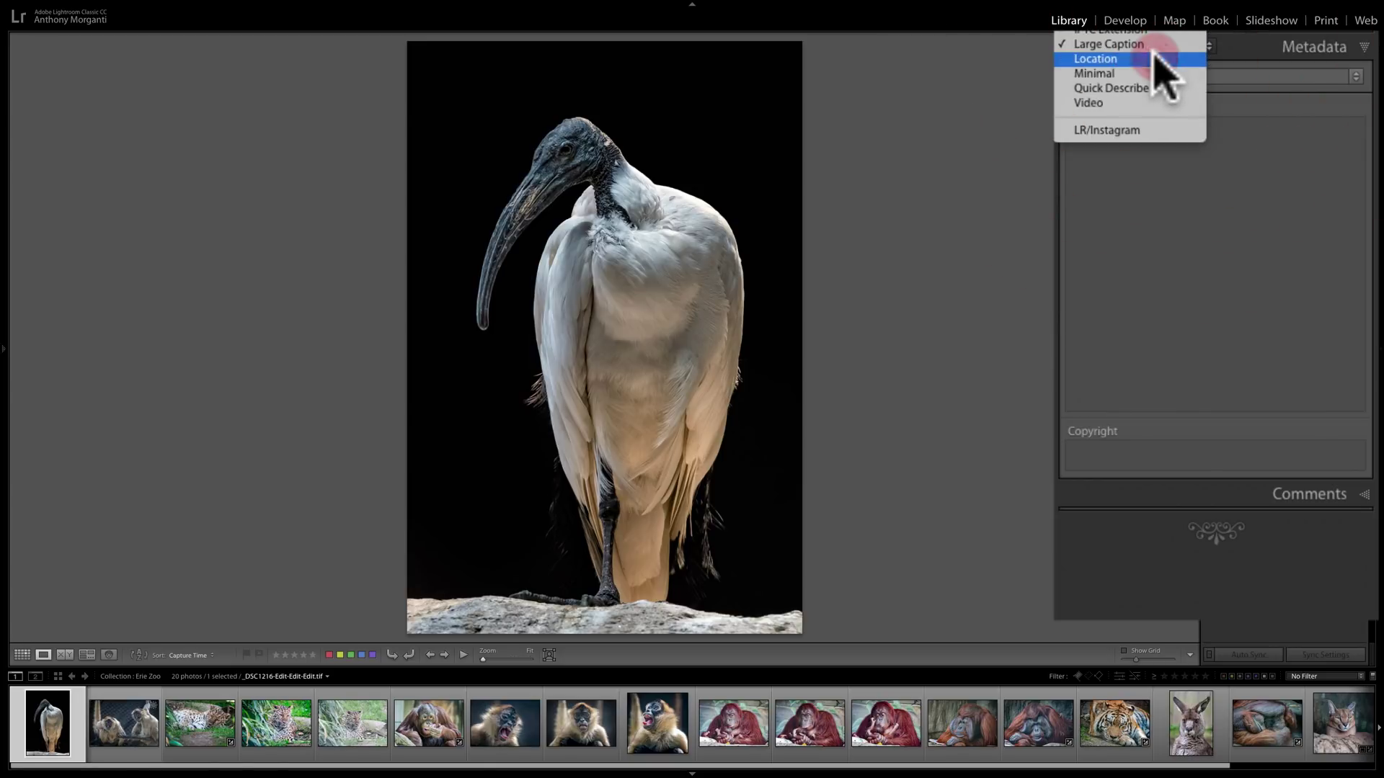
click(1153, 59)
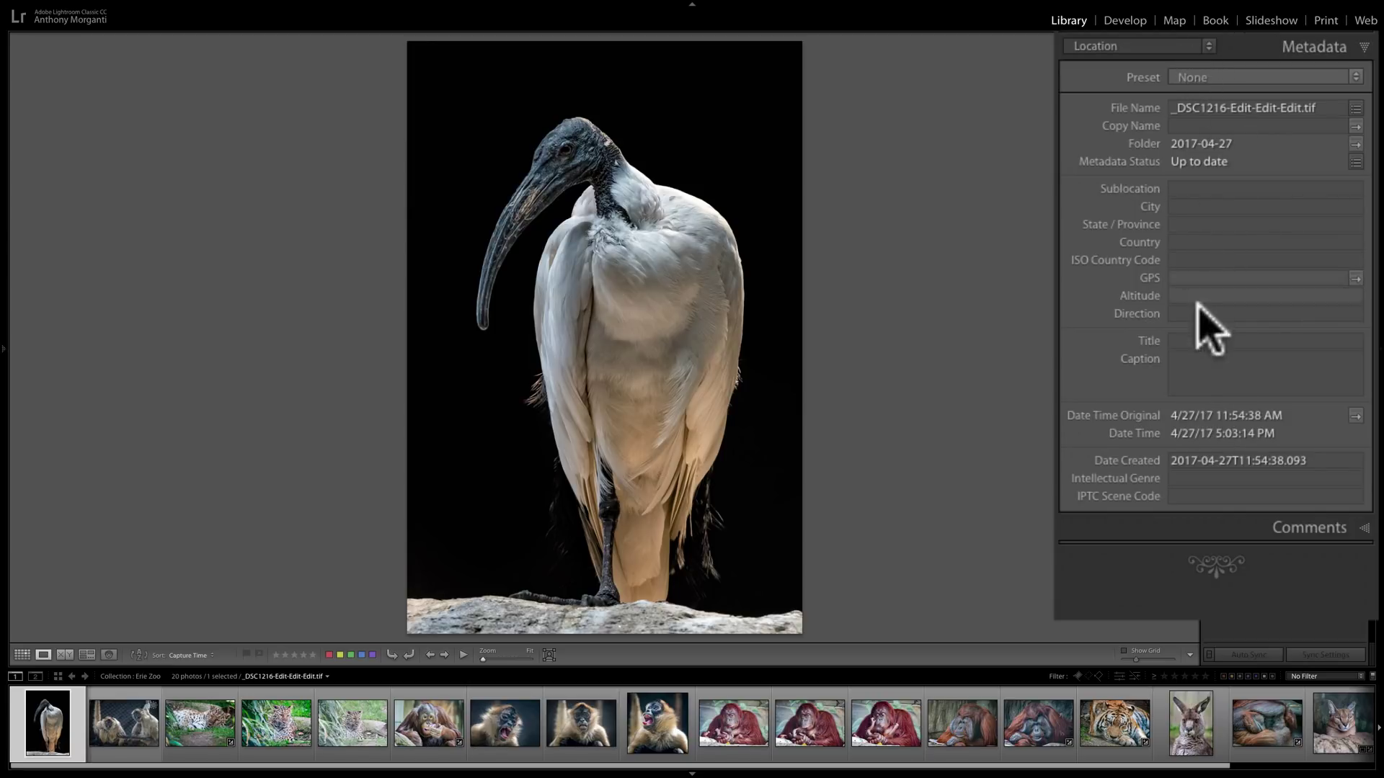
Cycle the Metadata panel through the Minimal, Quick Describe and Video field sets.
click(1169, 46)
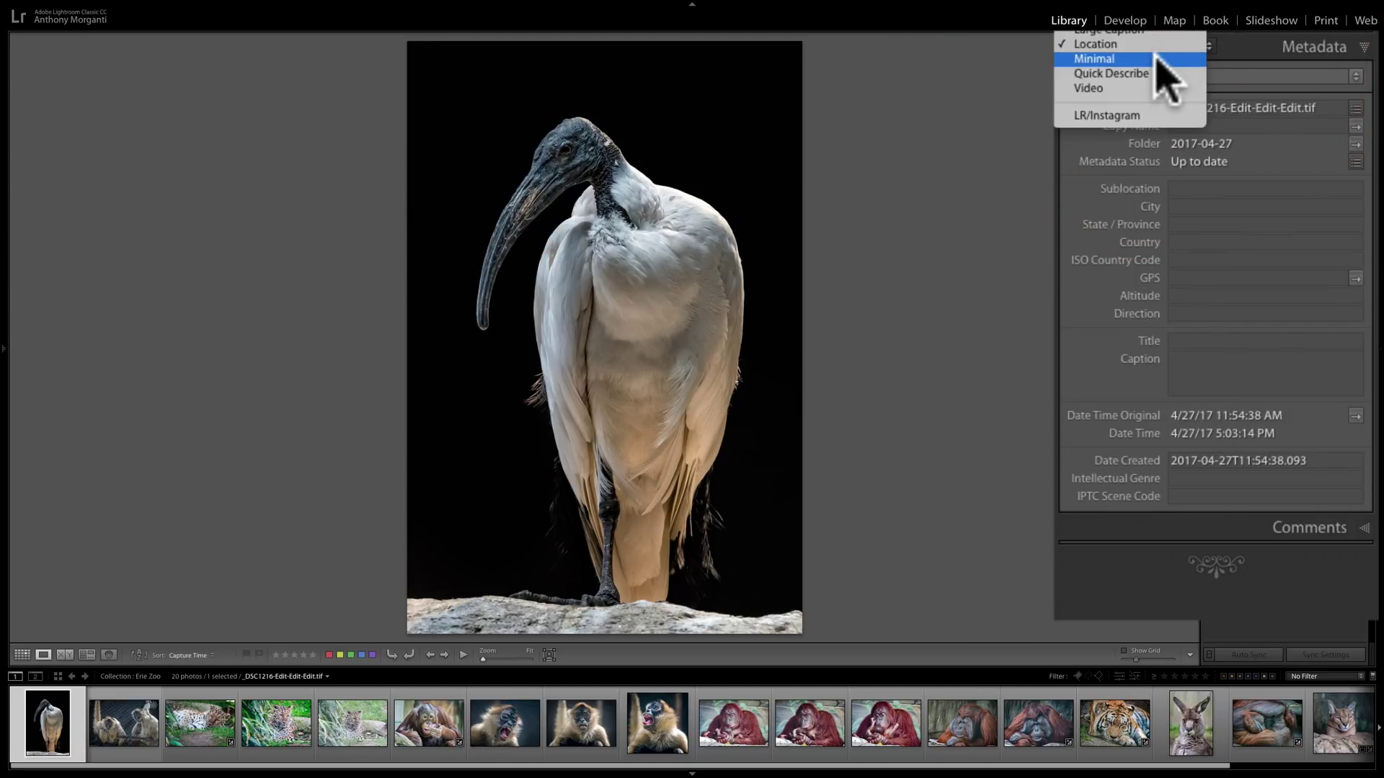
click(1157, 59)
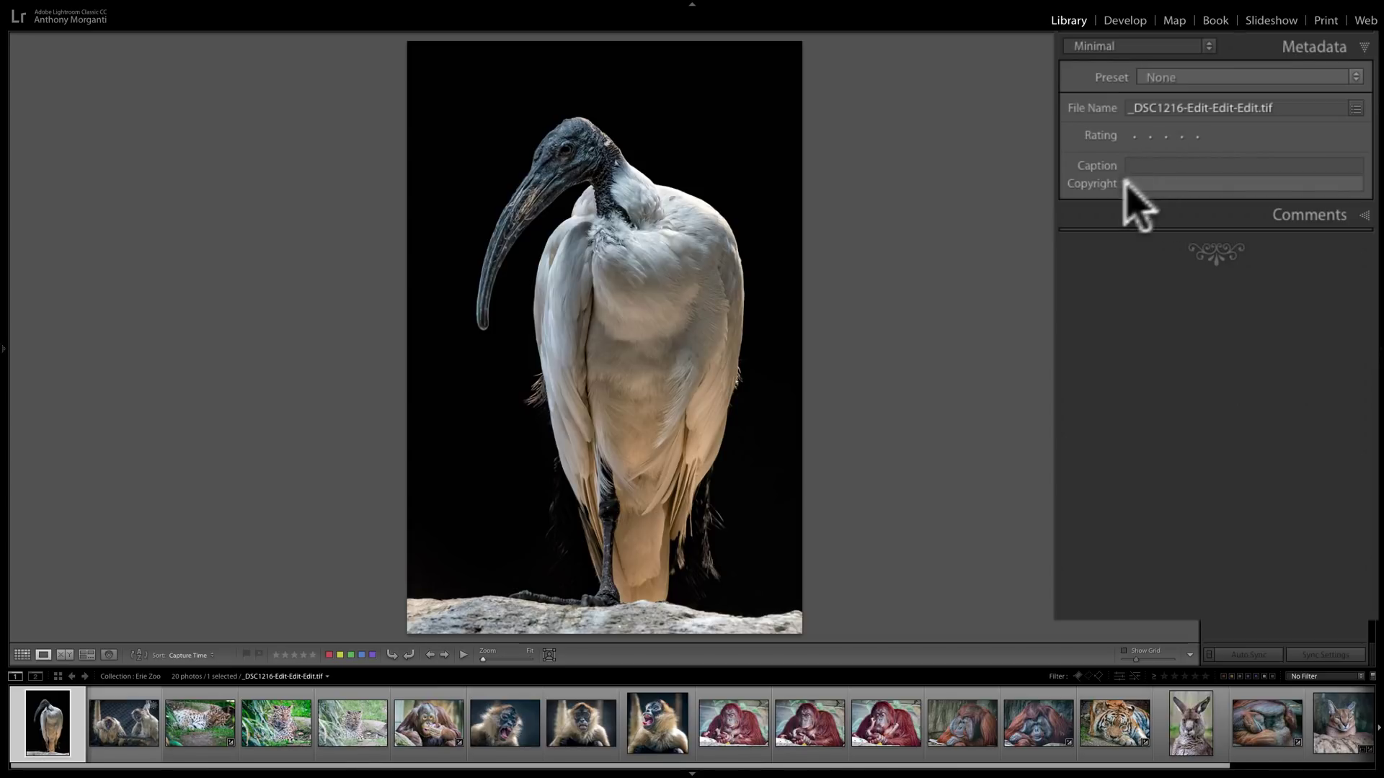
click(1125, 46)
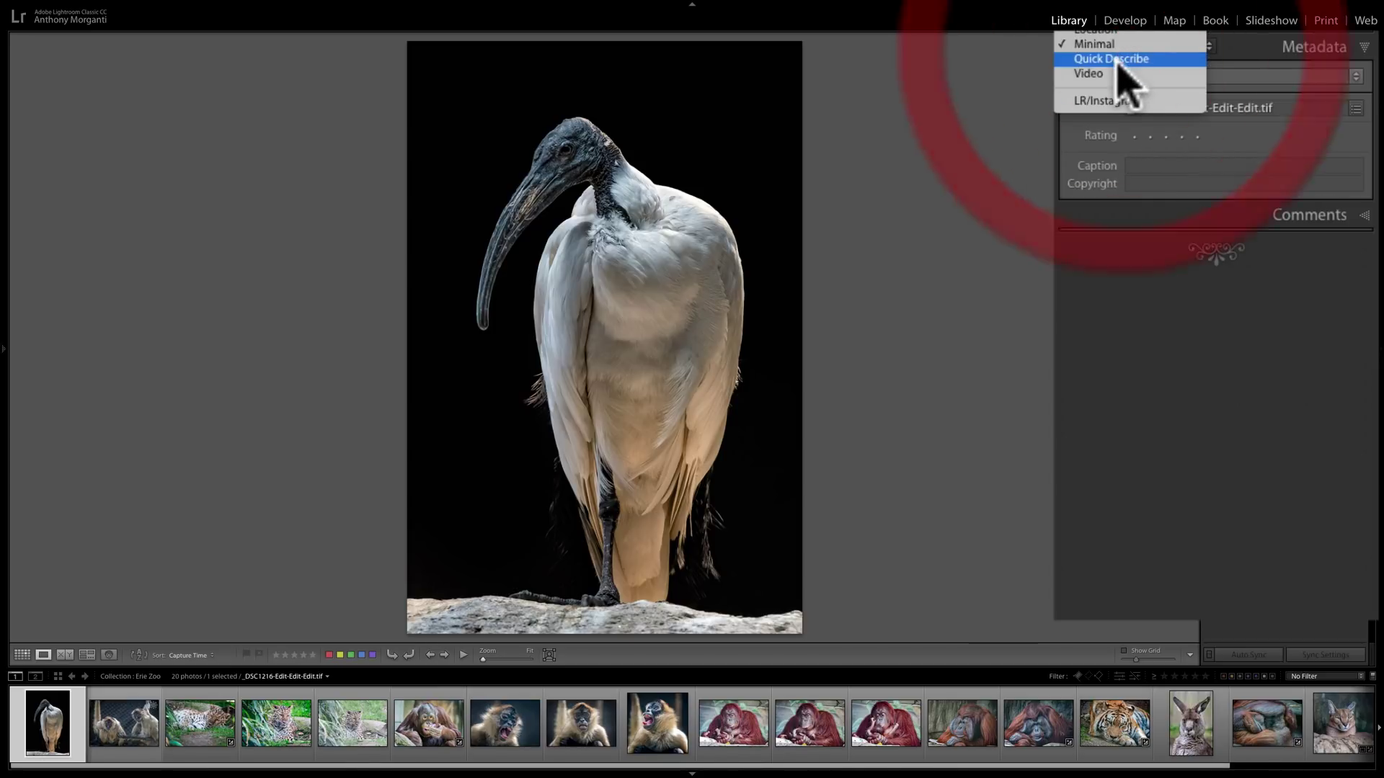
click(1124, 59)
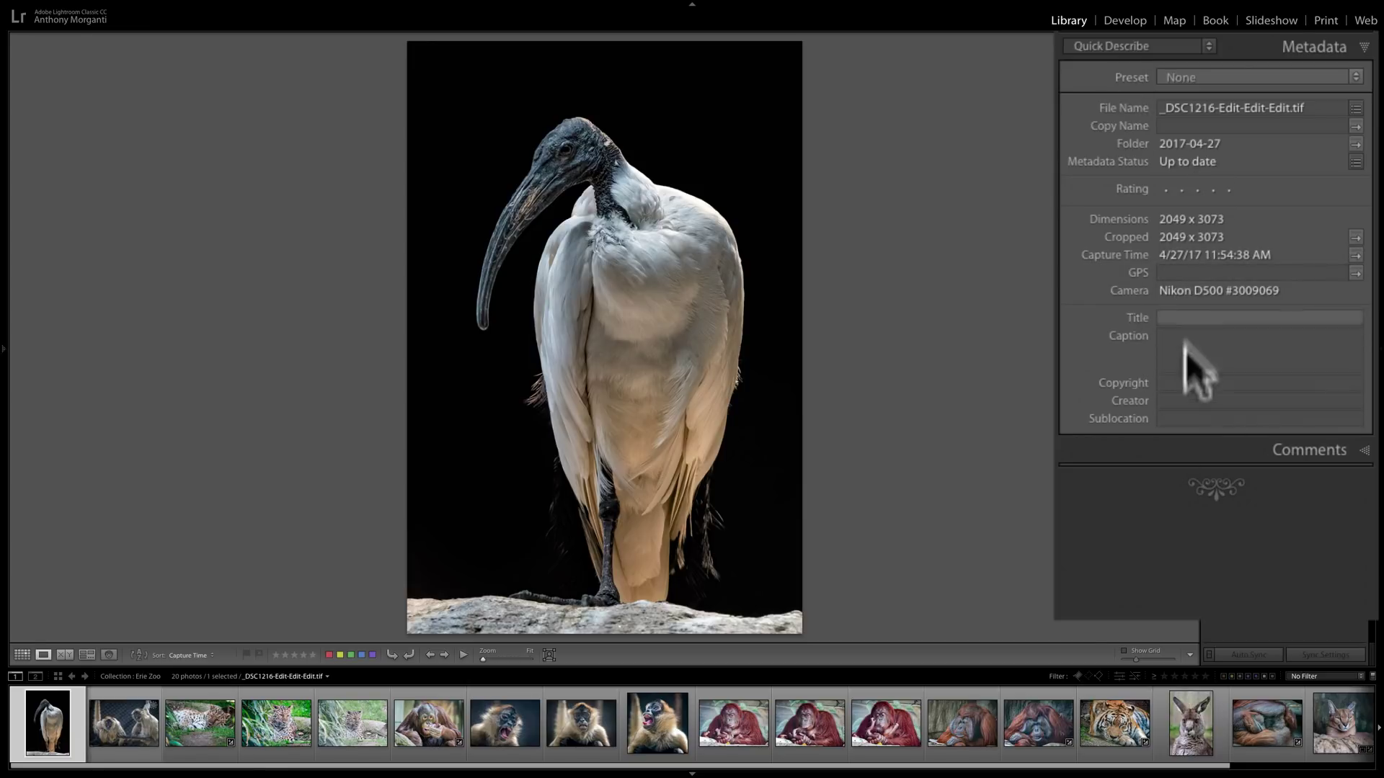
click(1139, 46)
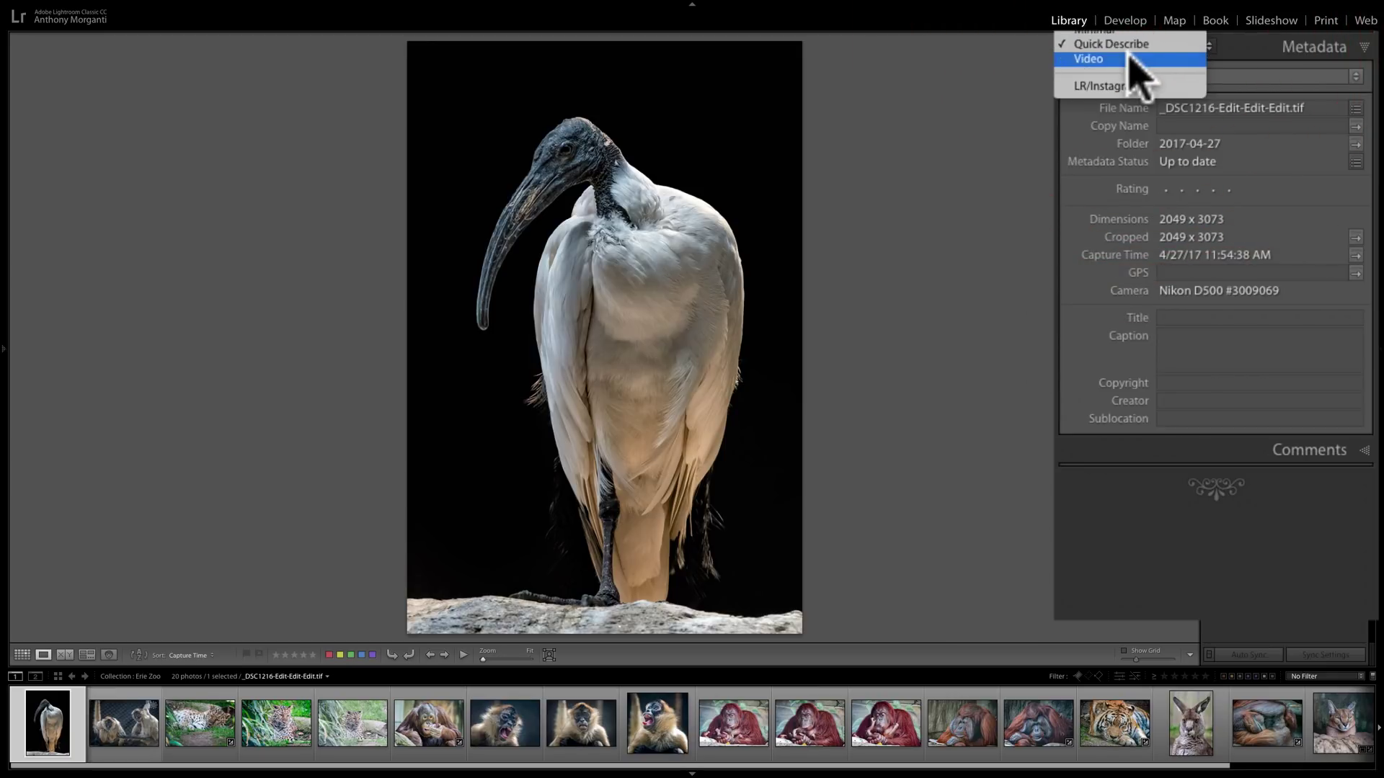
click(1135, 60)
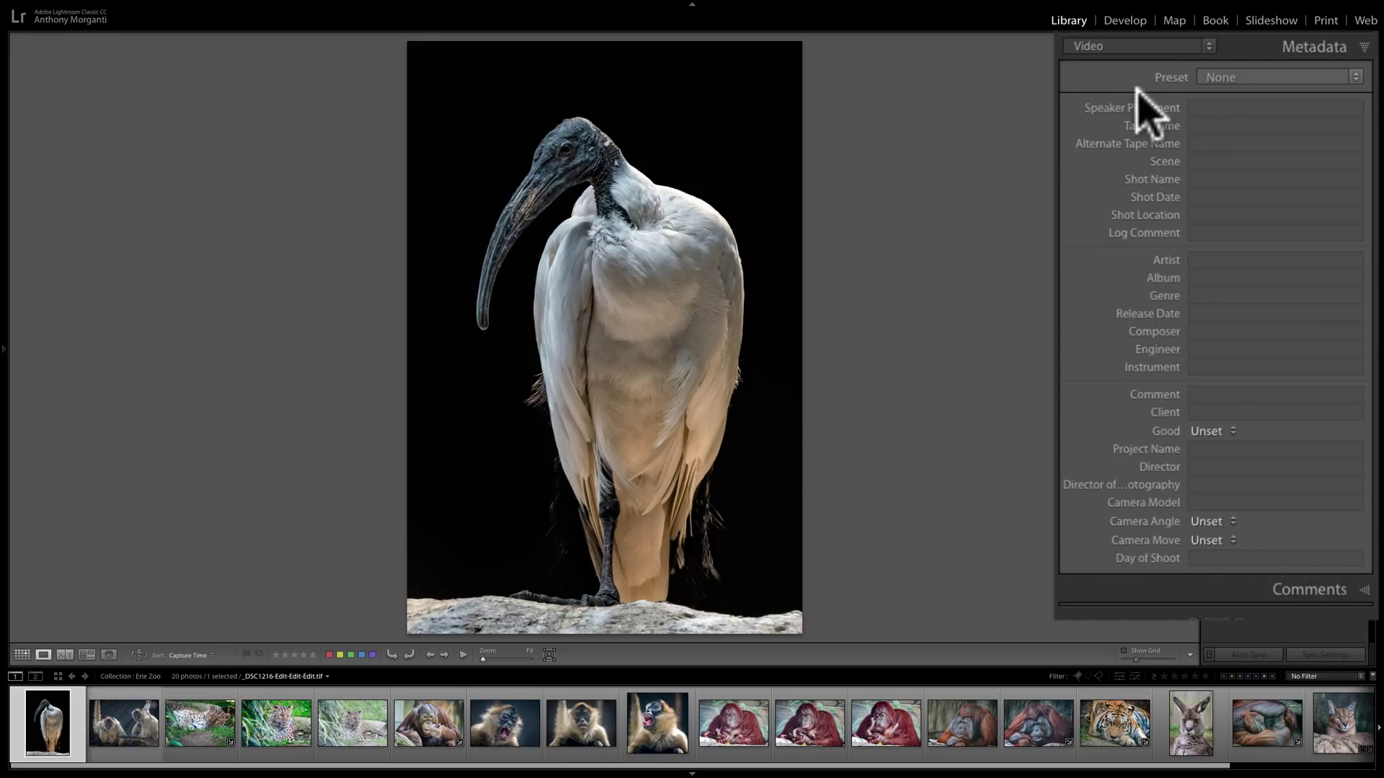
View the empty LR/Instagram caption and hashtag fields, then return to EXIF and IPTC.
click(1126, 46)
click(1120, 71)
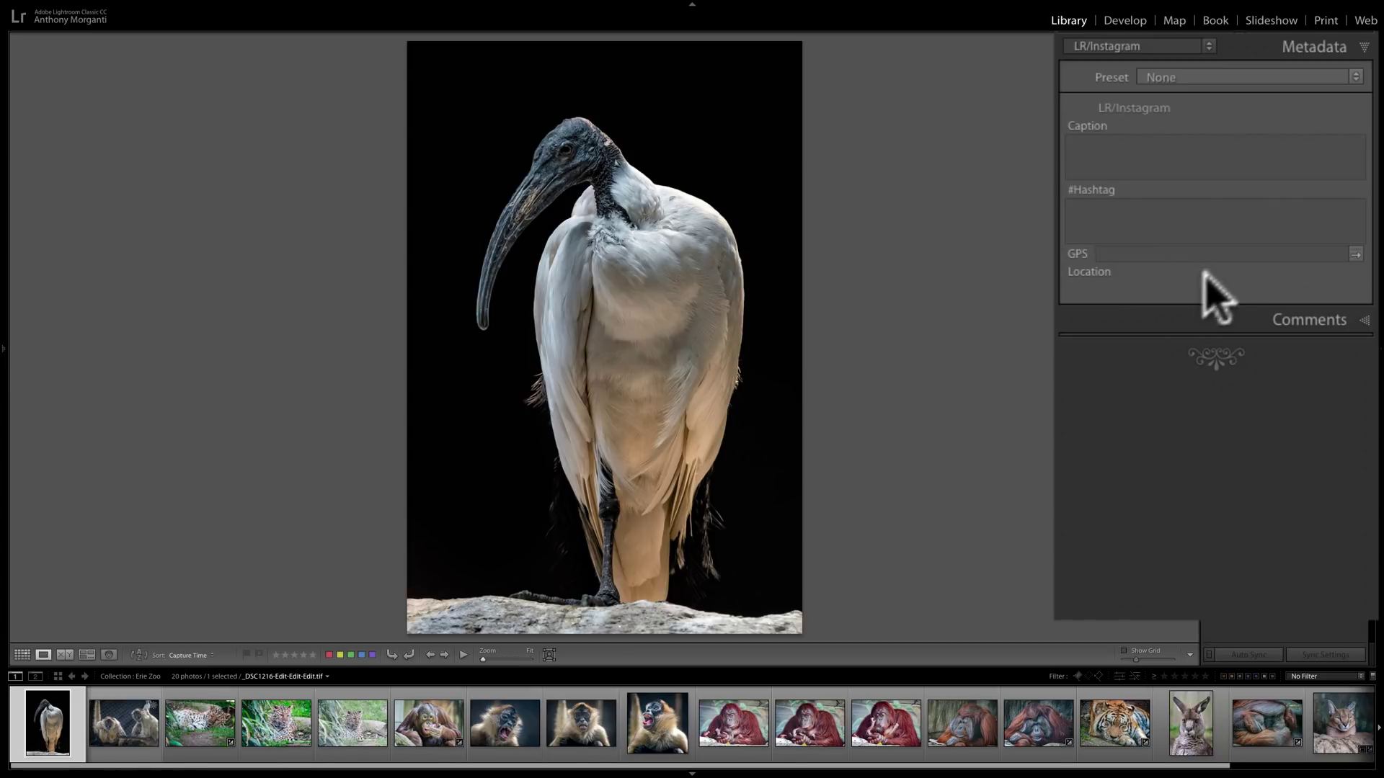
click(1129, 46)
click(1129, 45)
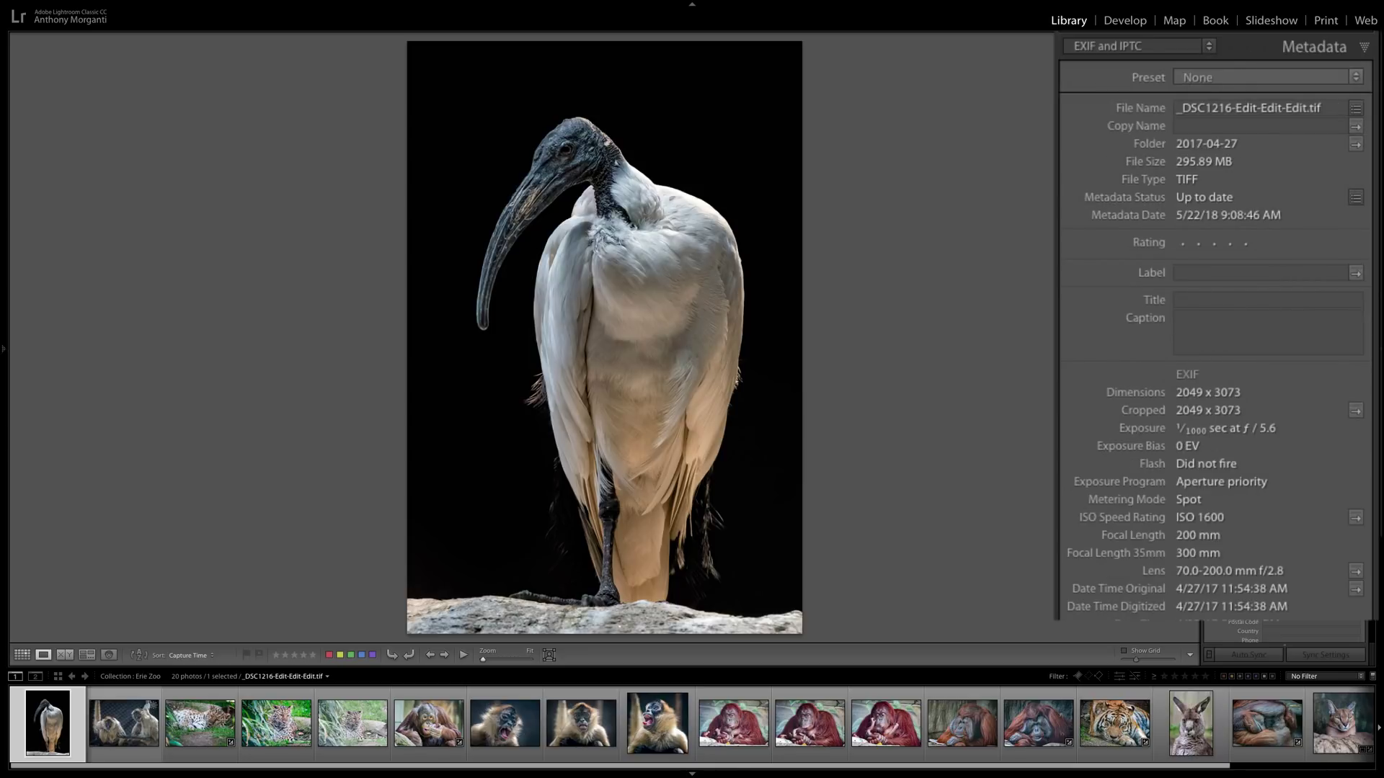
Enter the photographer's name as the ibis photo's Creator, accepting the autocomplete suggestion.
scroll(1189, 339, down, 5)
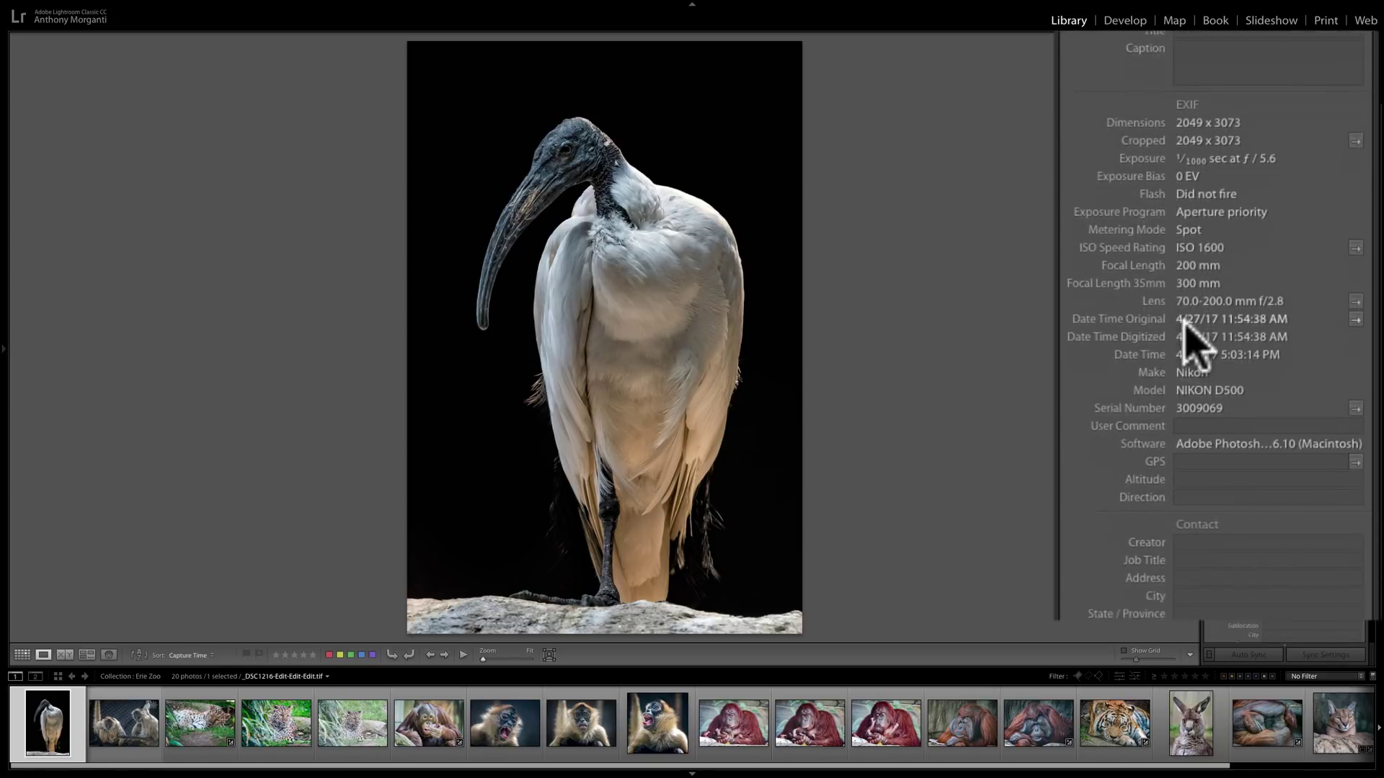
scroll(1190, 343, down, 2)
scroll(1226, 534, down, 2)
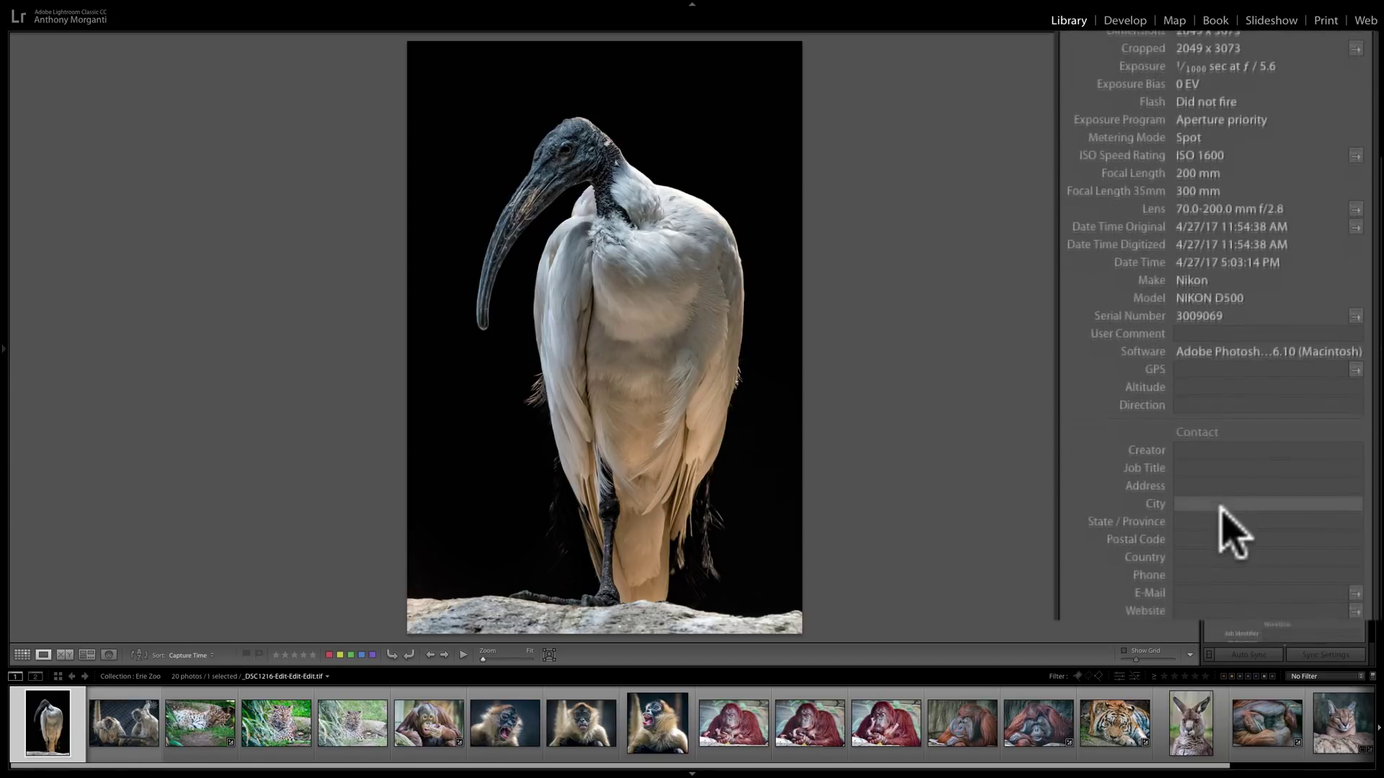
click(1200, 429)
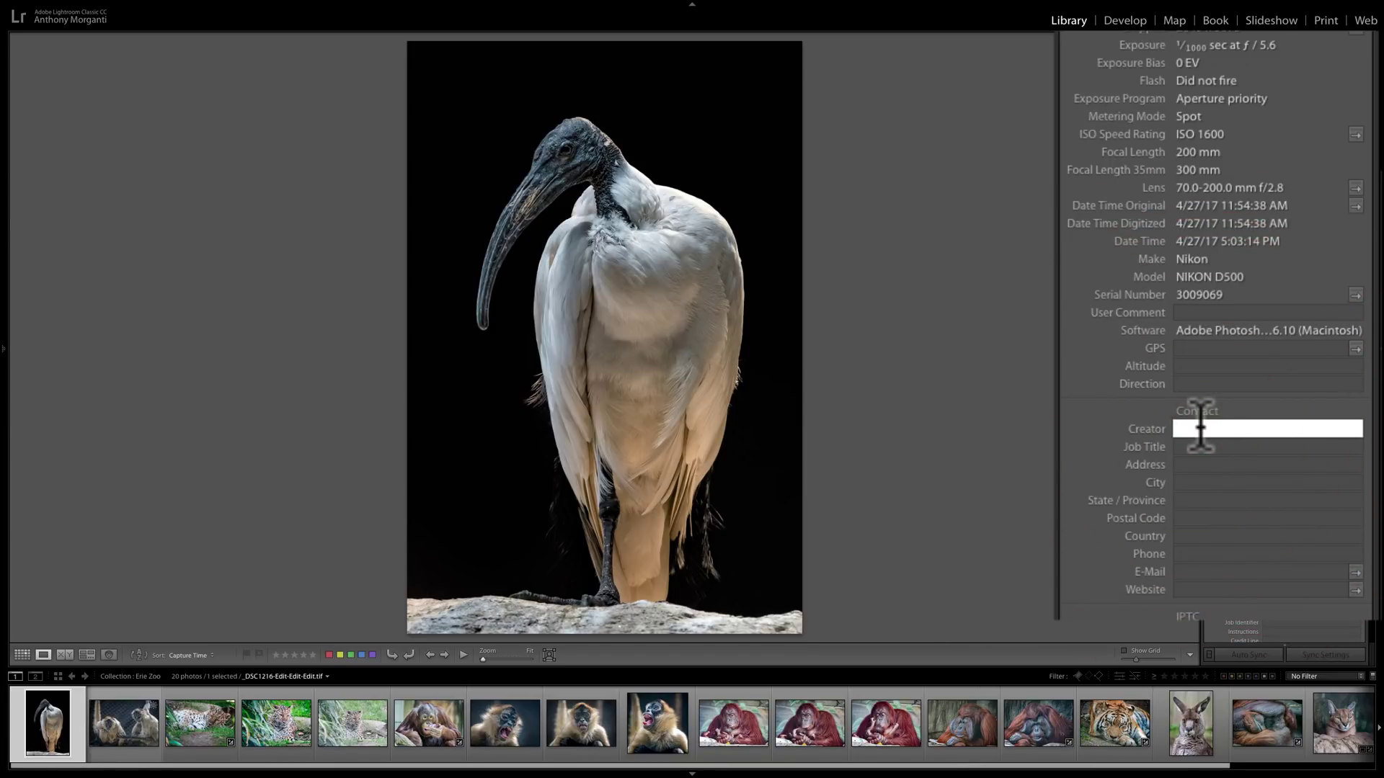
text(Anthony Morganti)
key(Return)
click(1188, 447)
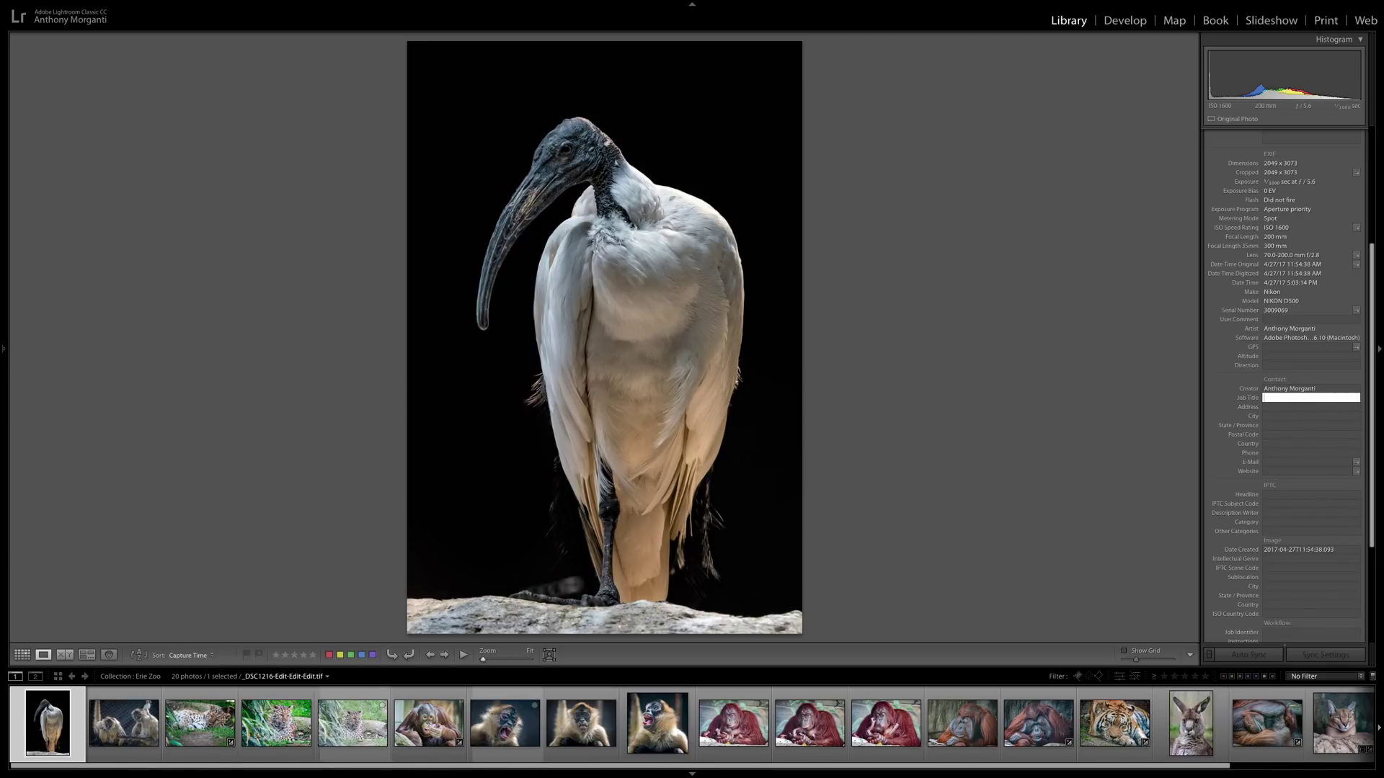
Select the ibis plus the orangutan and monkey photos in the filmstrip, six in total.
click(54, 725)
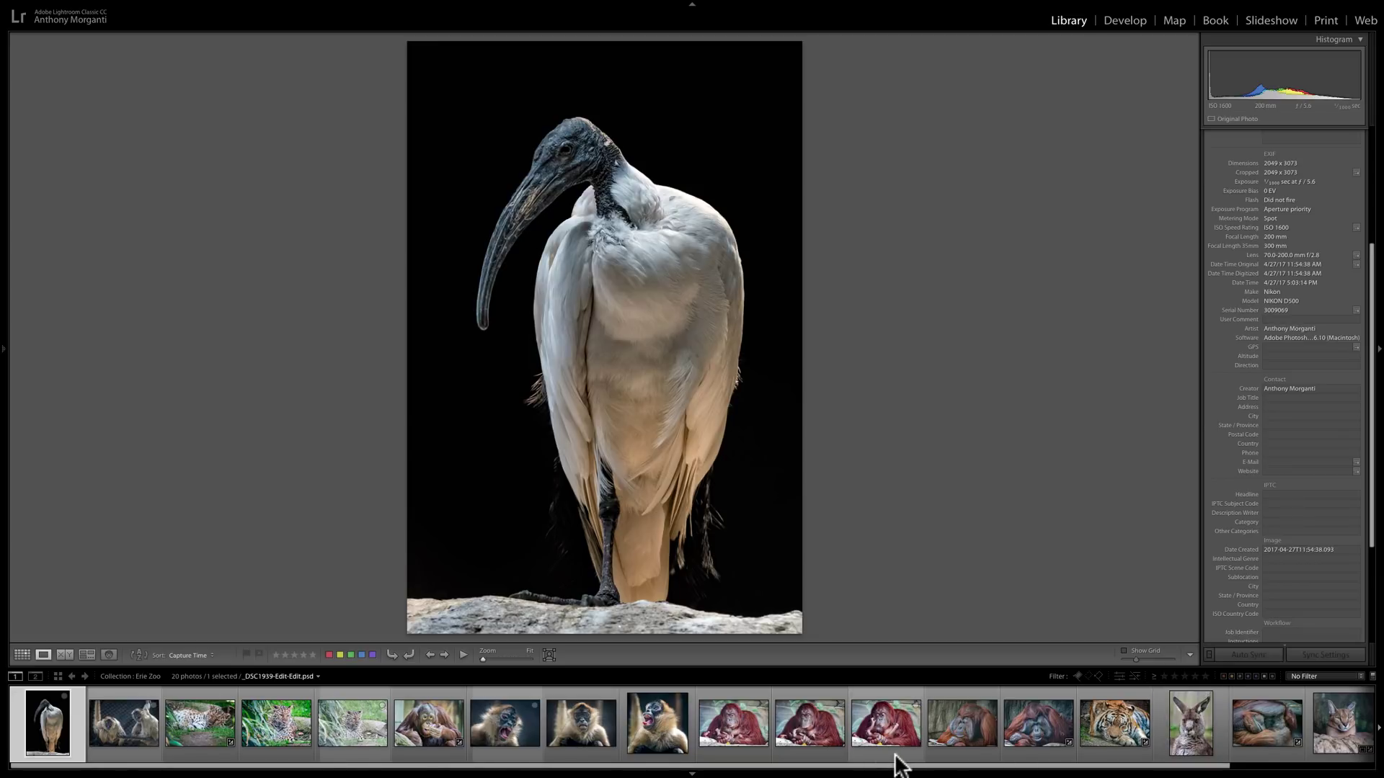
super+click(448, 728)
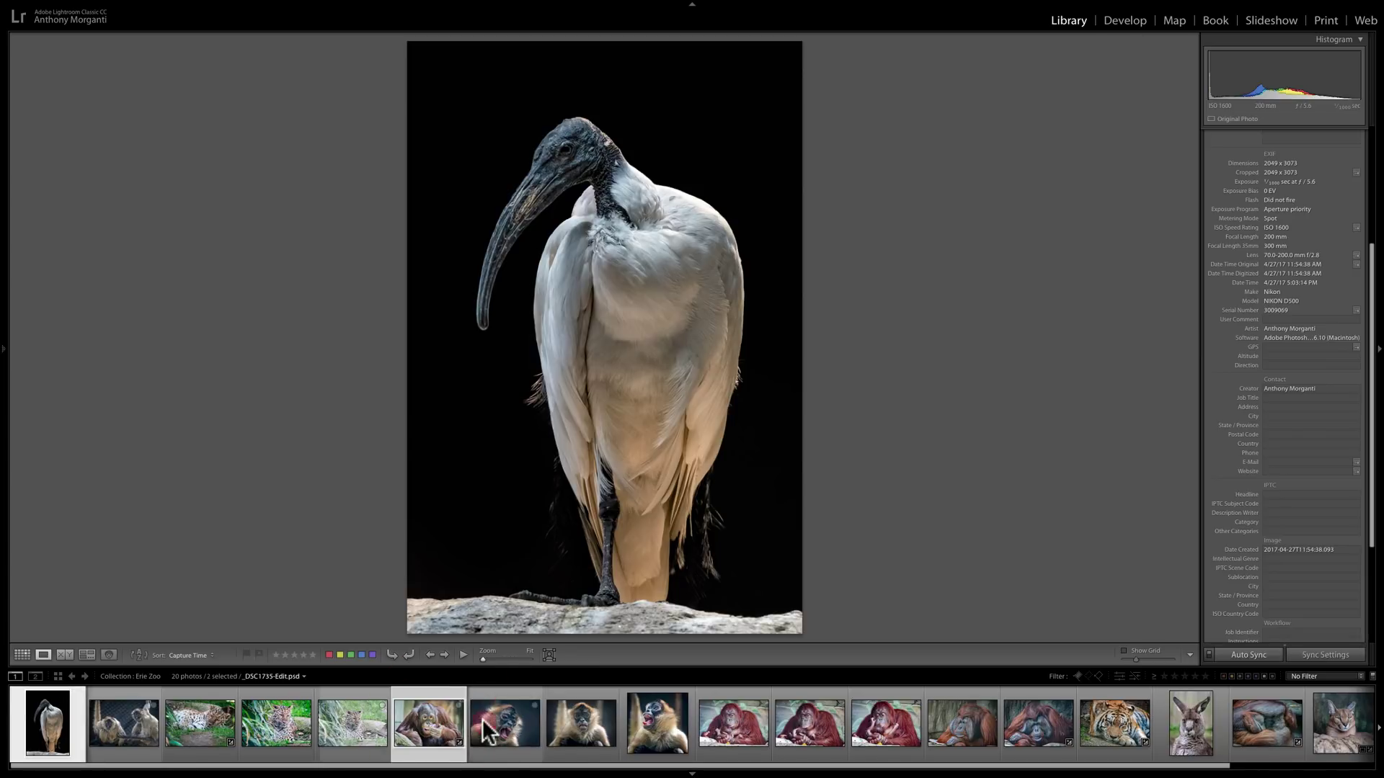
shift+click(569, 721)
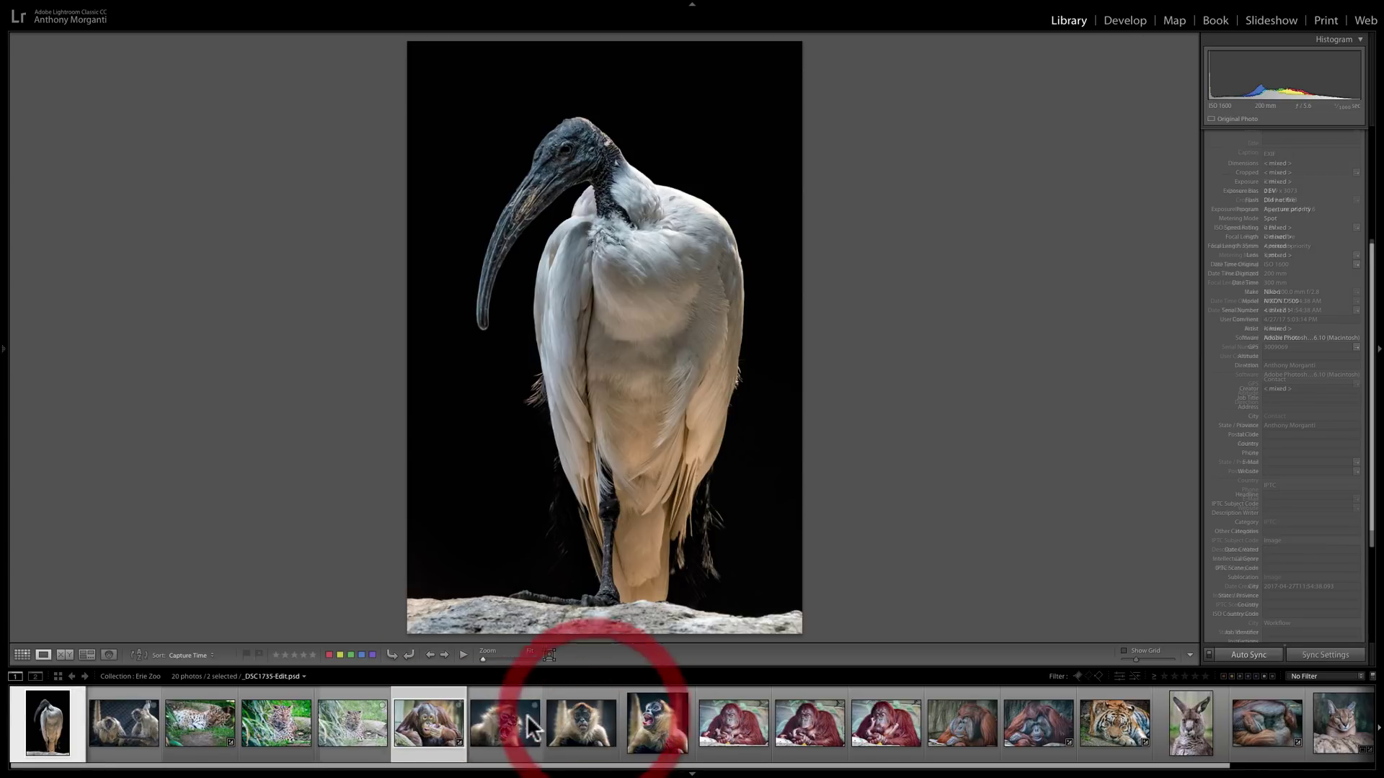
super+click(667, 723)
super+click(742, 723)
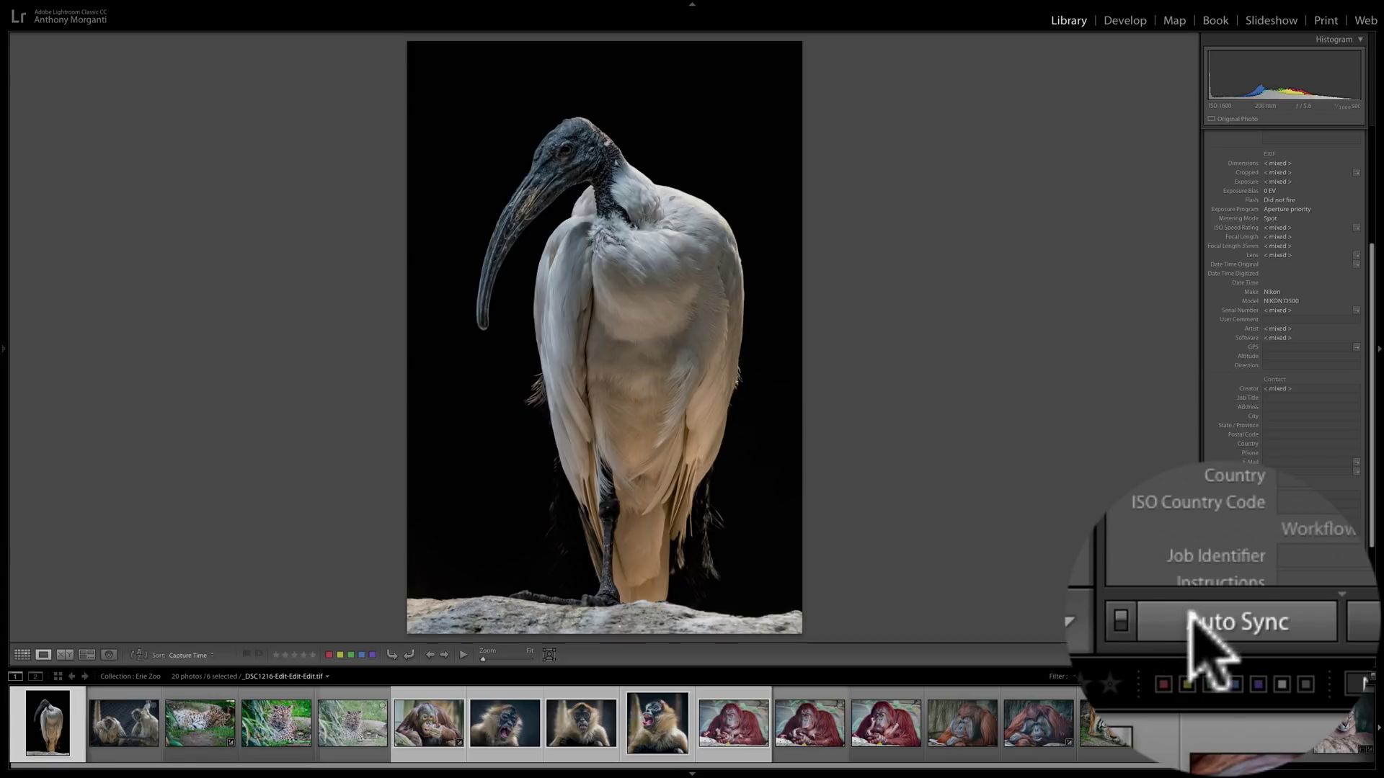
click(1232, 653)
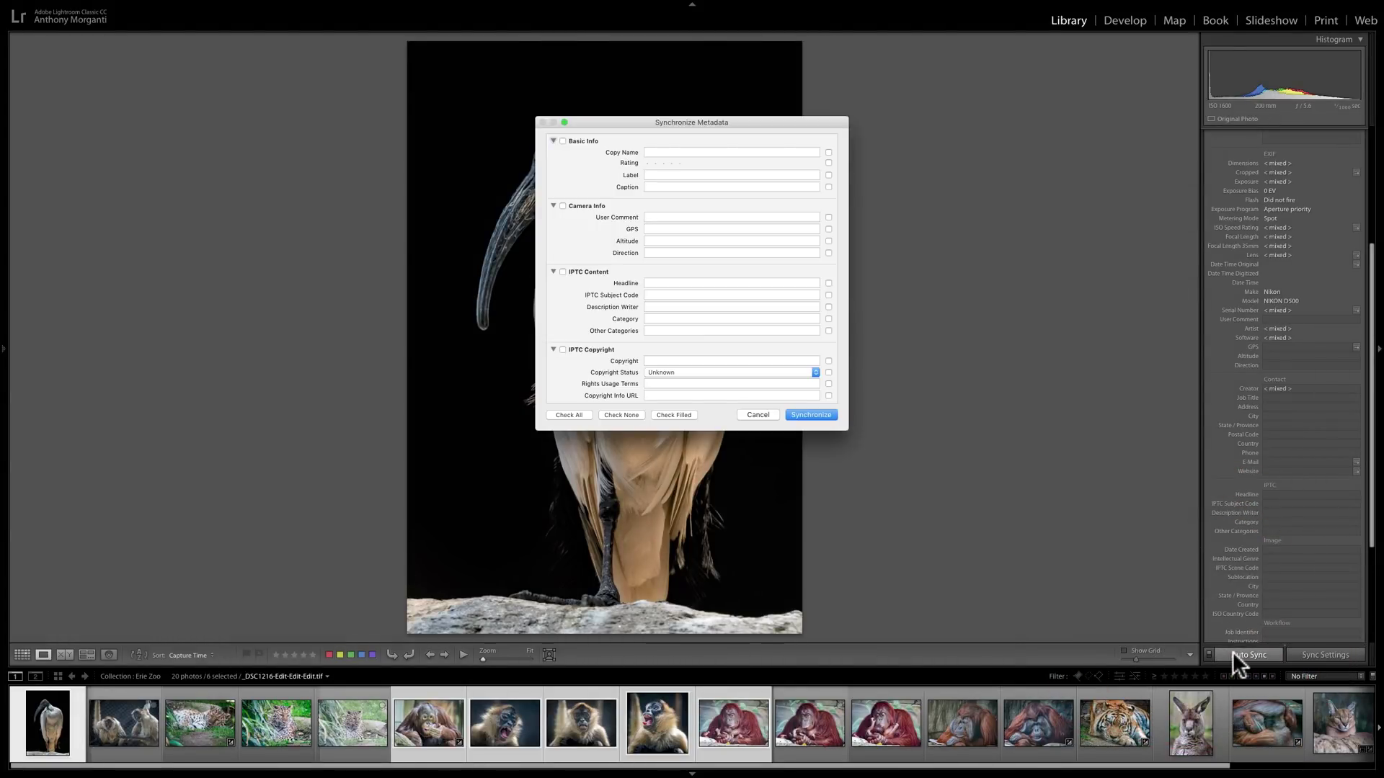
scroll(667, 247, down, 5)
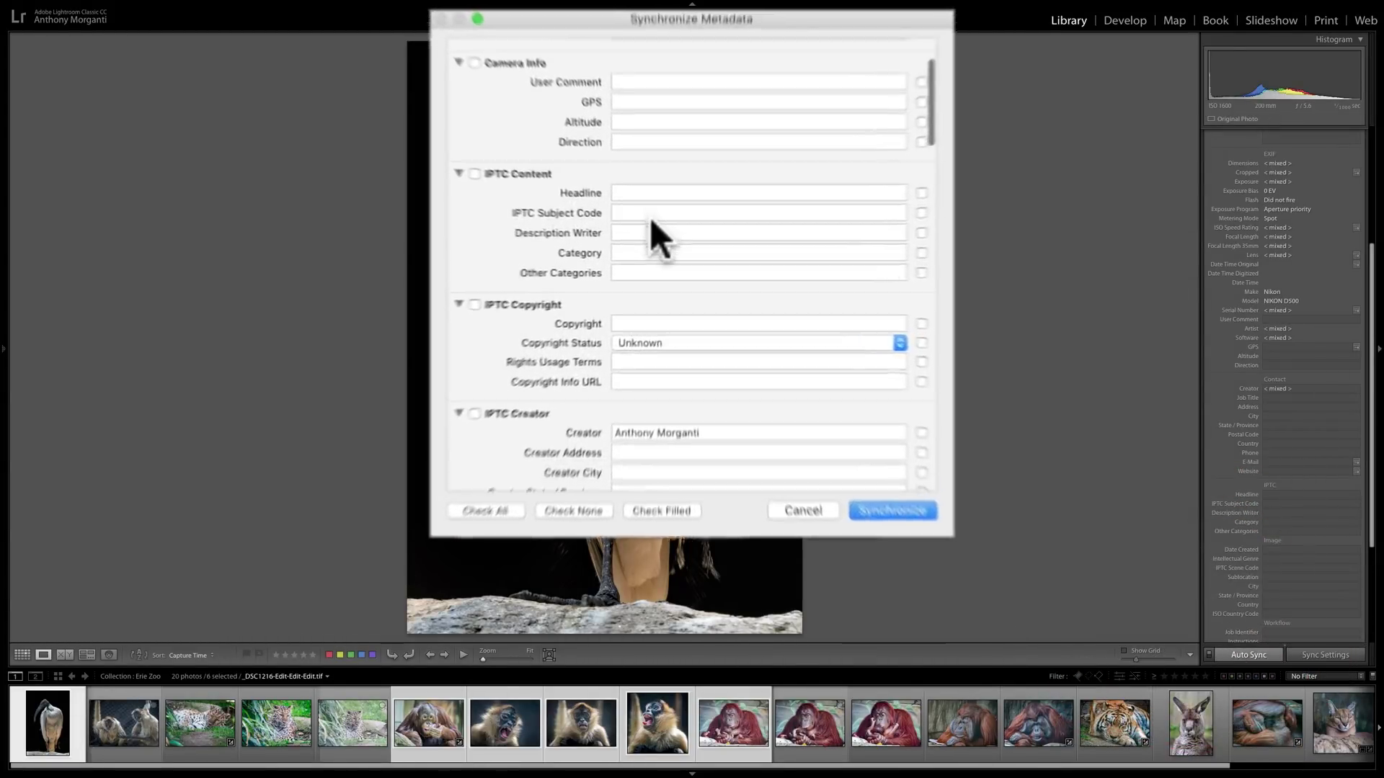
scroll(655, 238, down, 3)
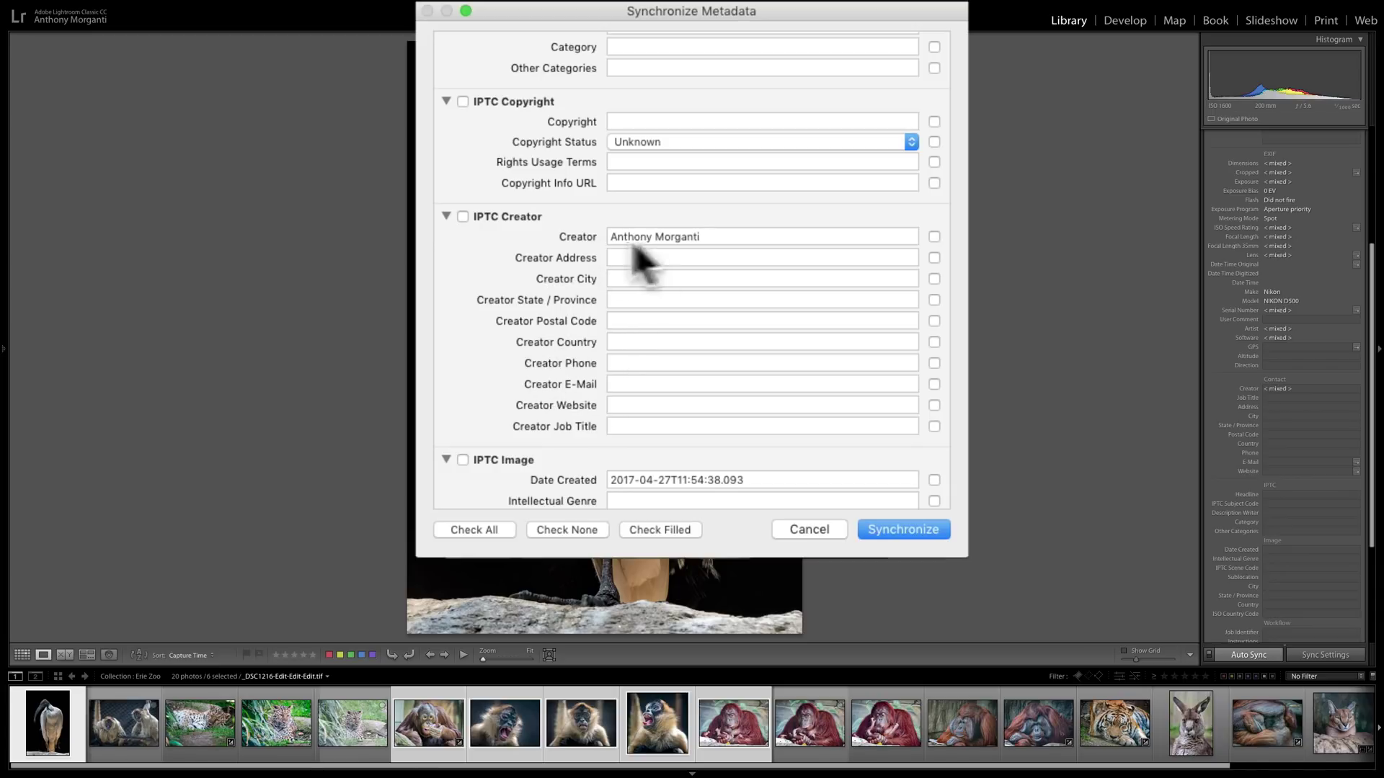
click(462, 217)
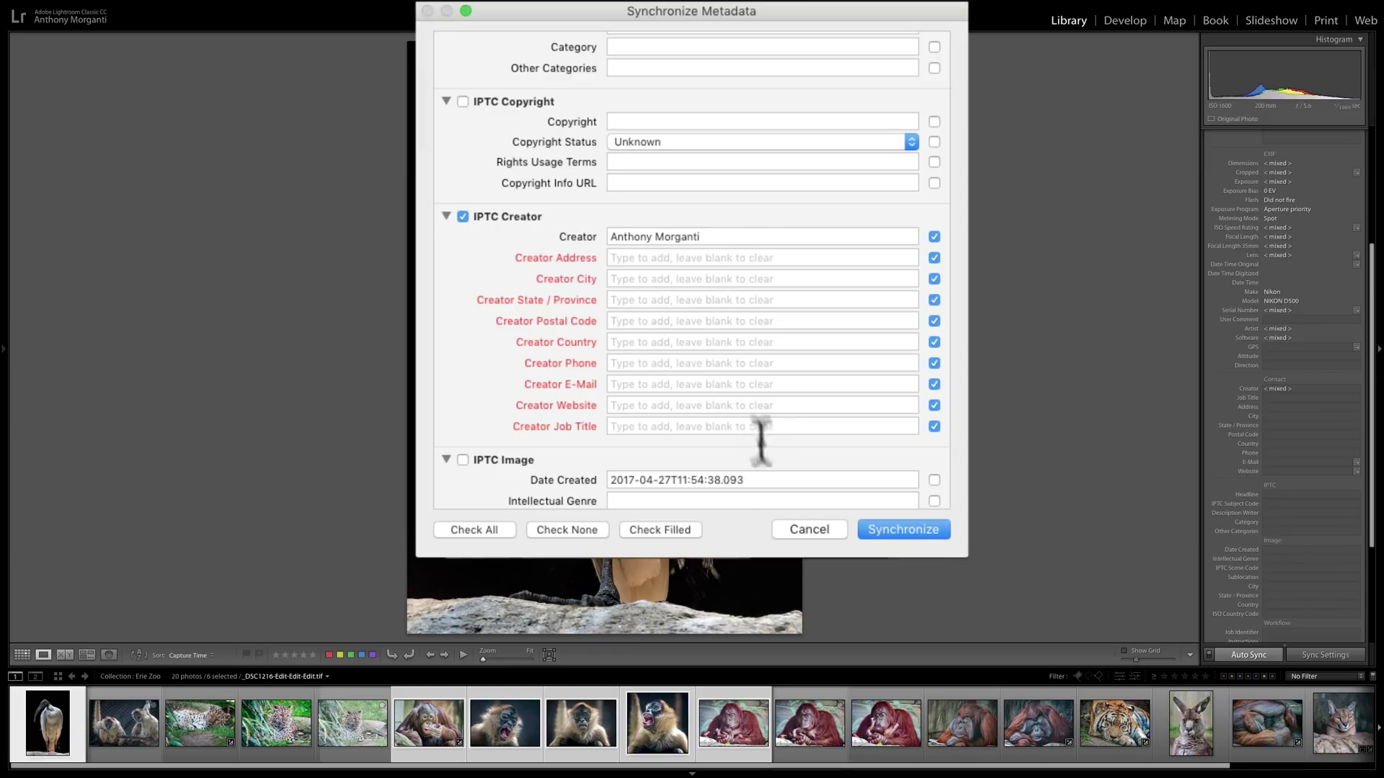
key(Return)
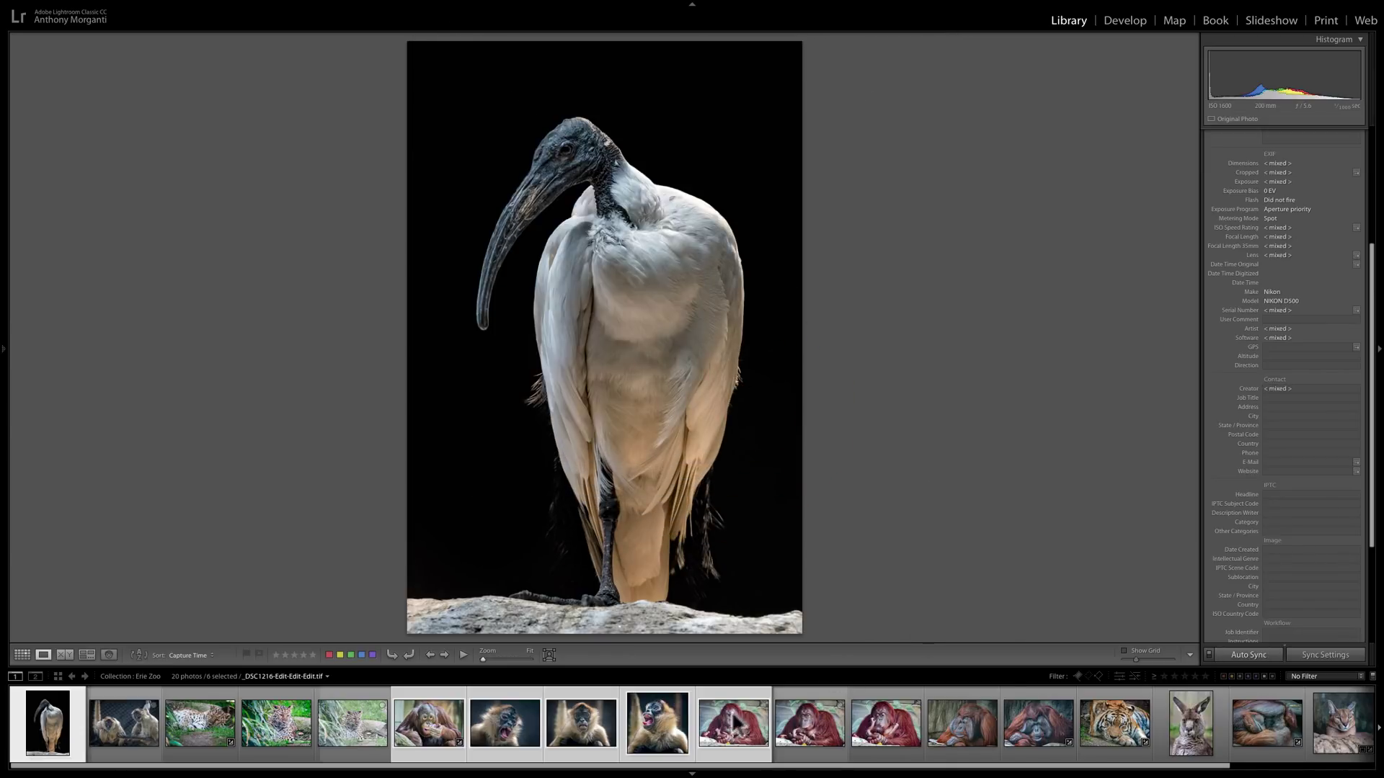
Reduce the selection to the ibis alone, showing its 295.89 MB TIFF metadata as Up to date.
click(805, 719)
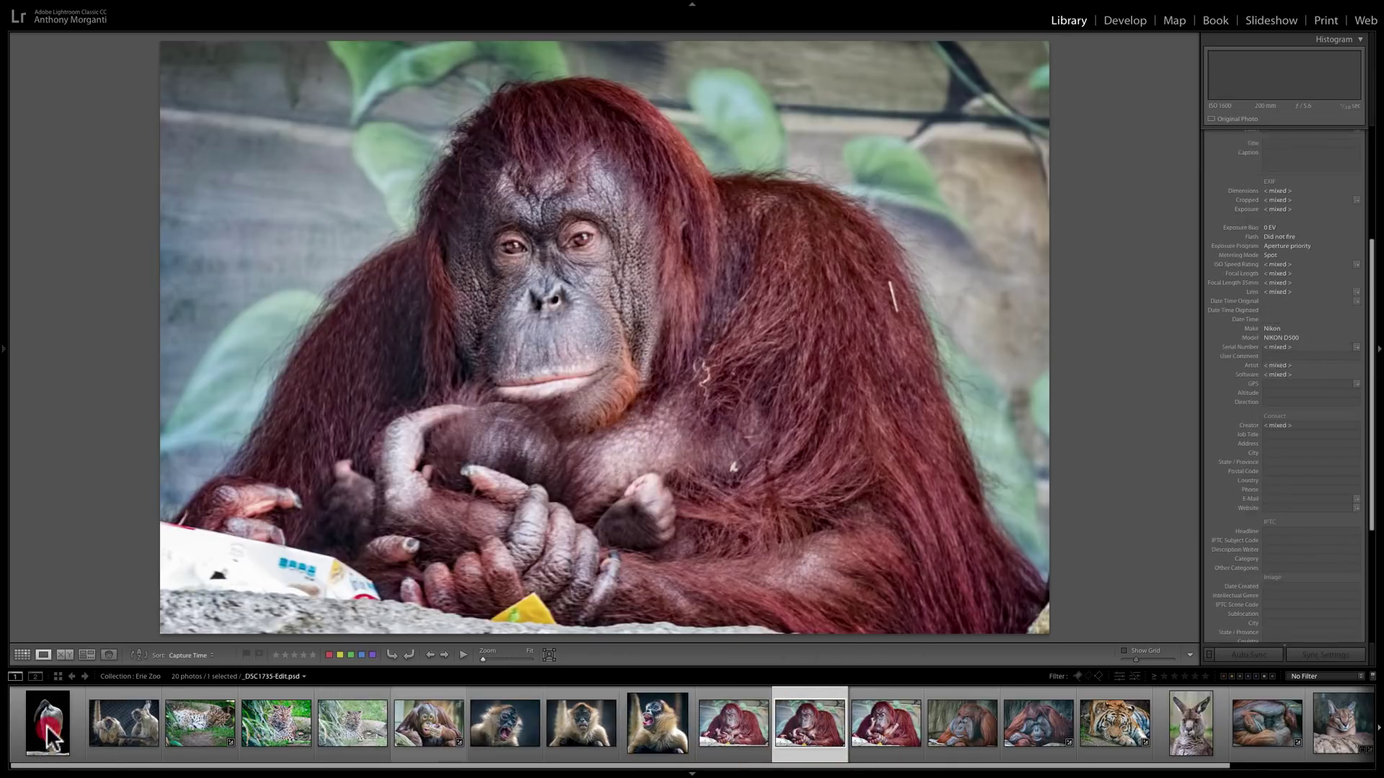
key(Home)
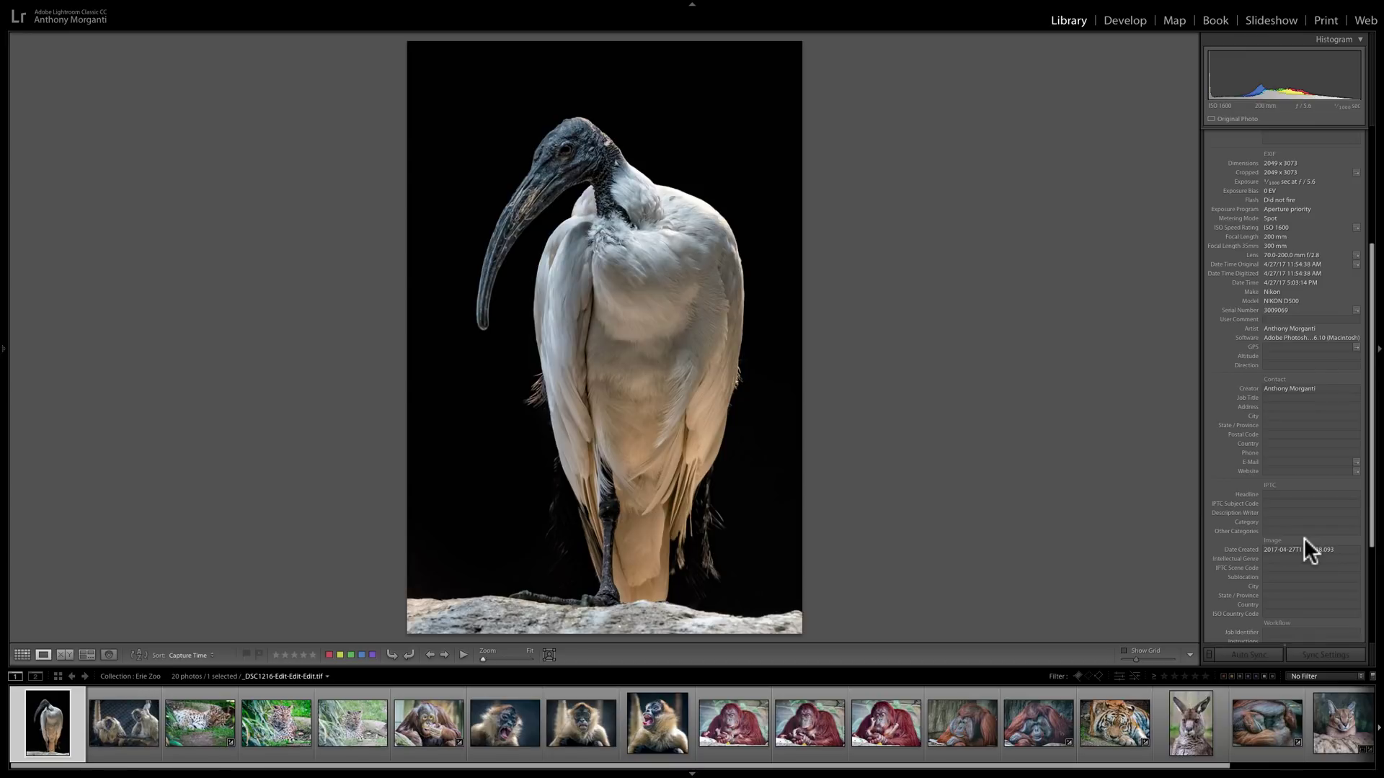
scroll(1304, 538, up, 5)
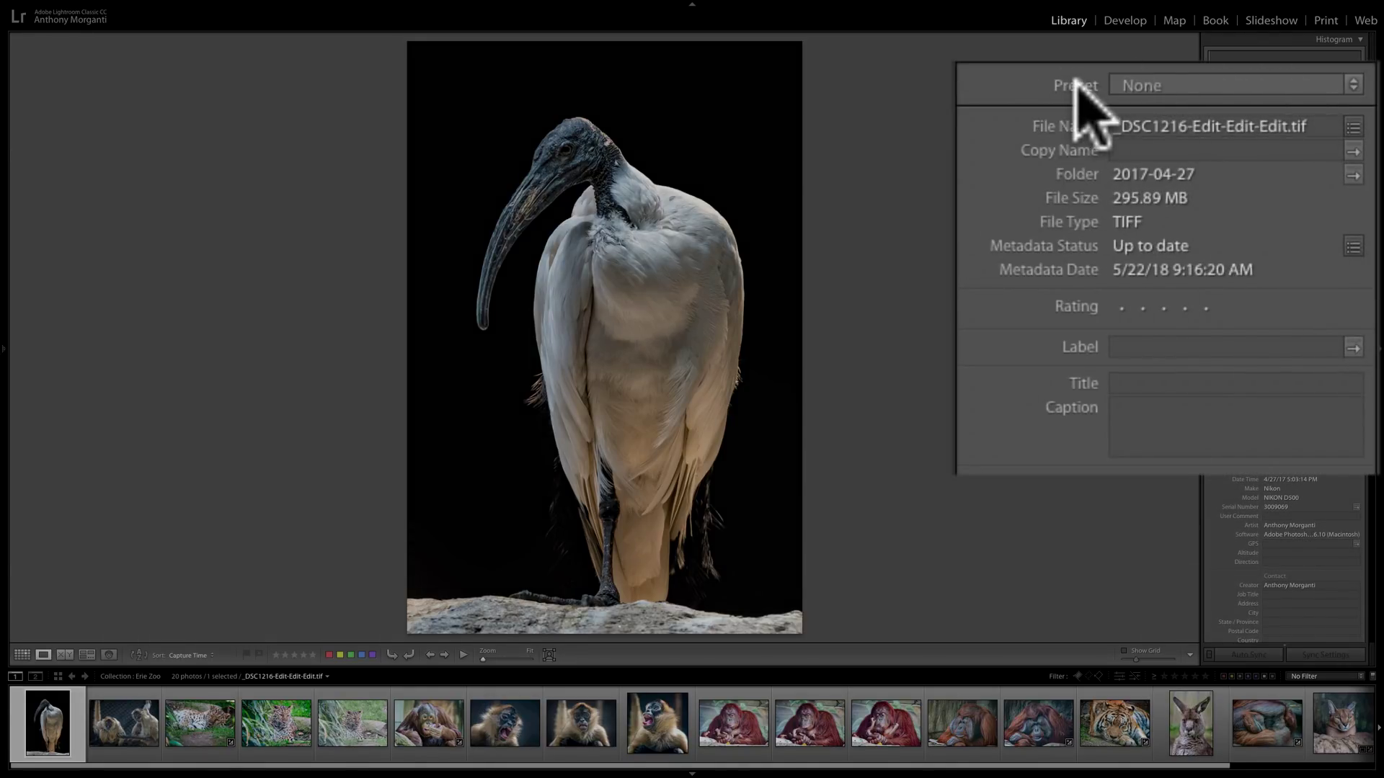
Open Edit Metadata Presets from the Metadata panel's Preset list and select the IPTC Creator Address field.
click(1306, 79)
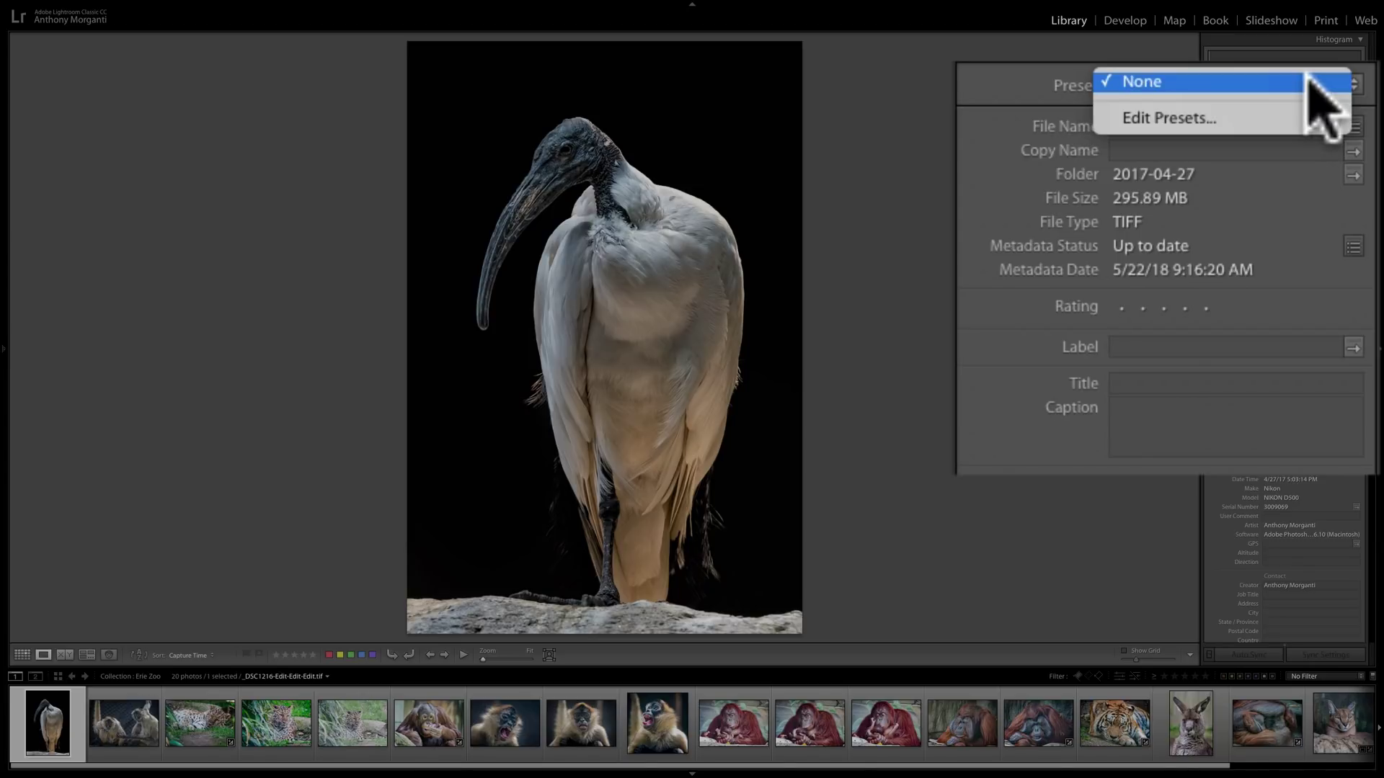
click(1027, 84)
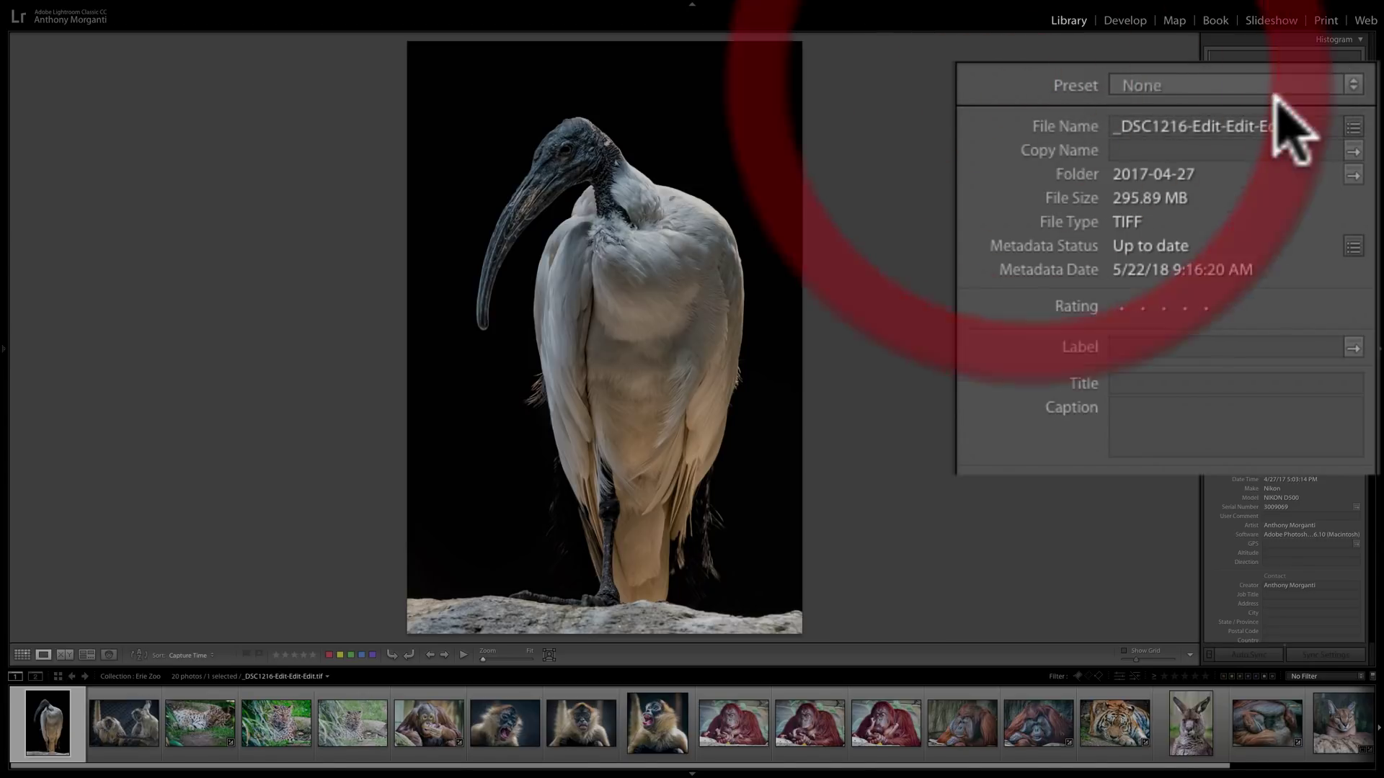
click(1295, 87)
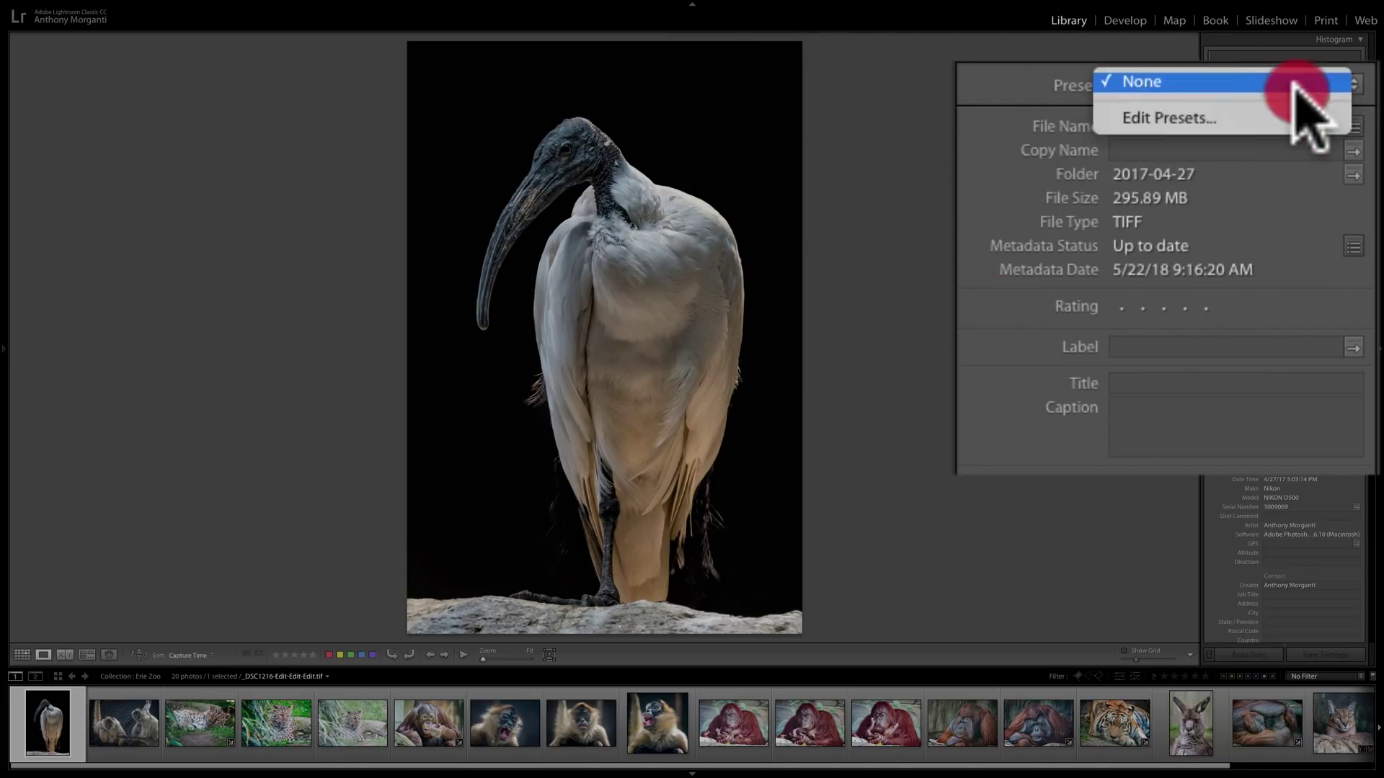
click(1173, 117)
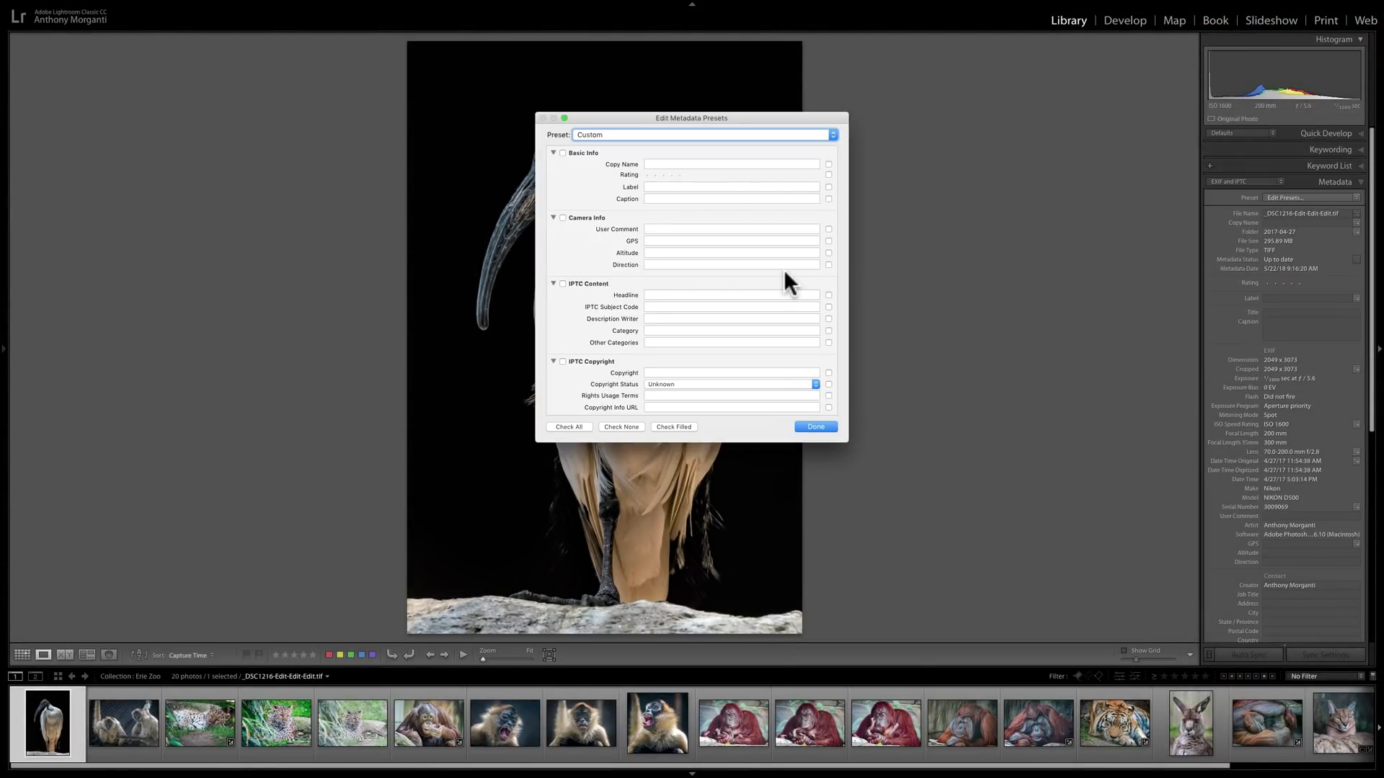
scroll(784, 271, down, 5)
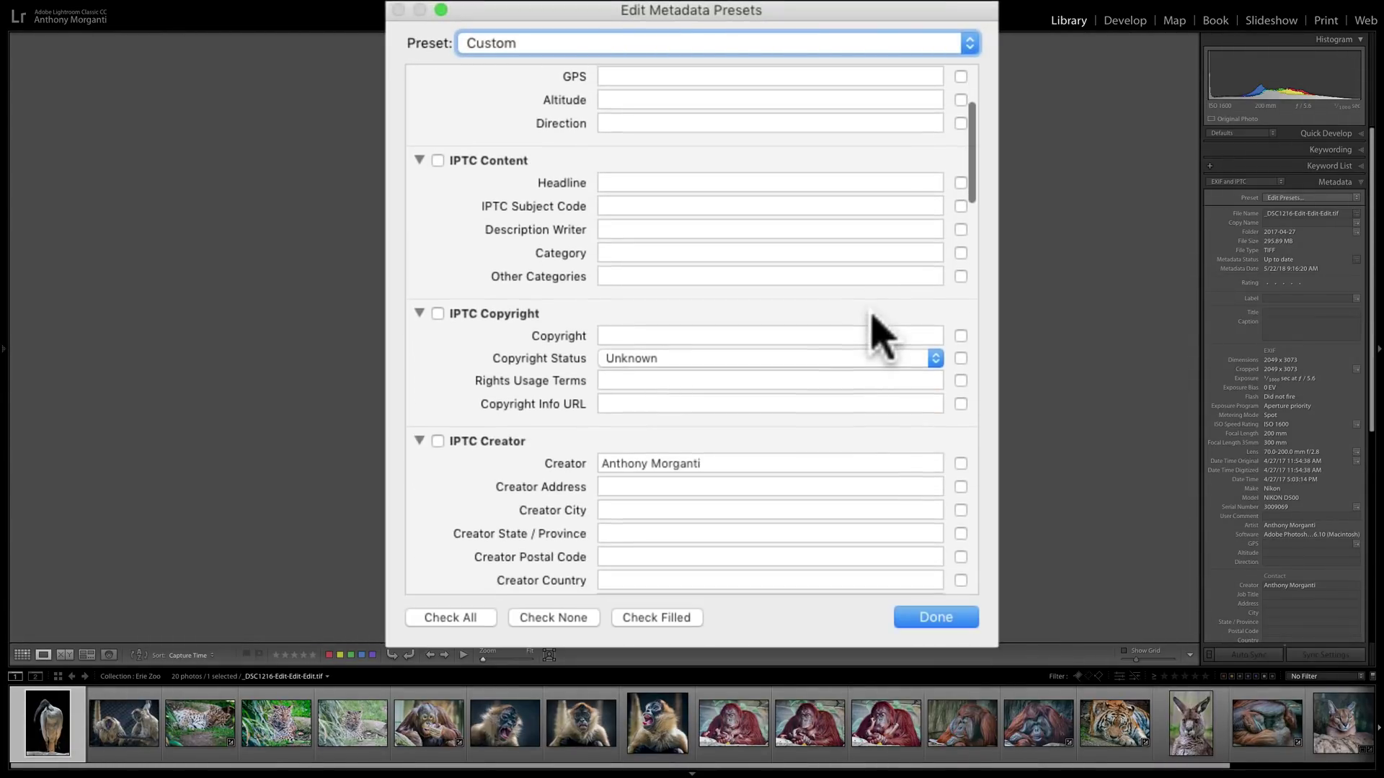
scroll(874, 317, up, 1)
scroll(876, 332, down, 5)
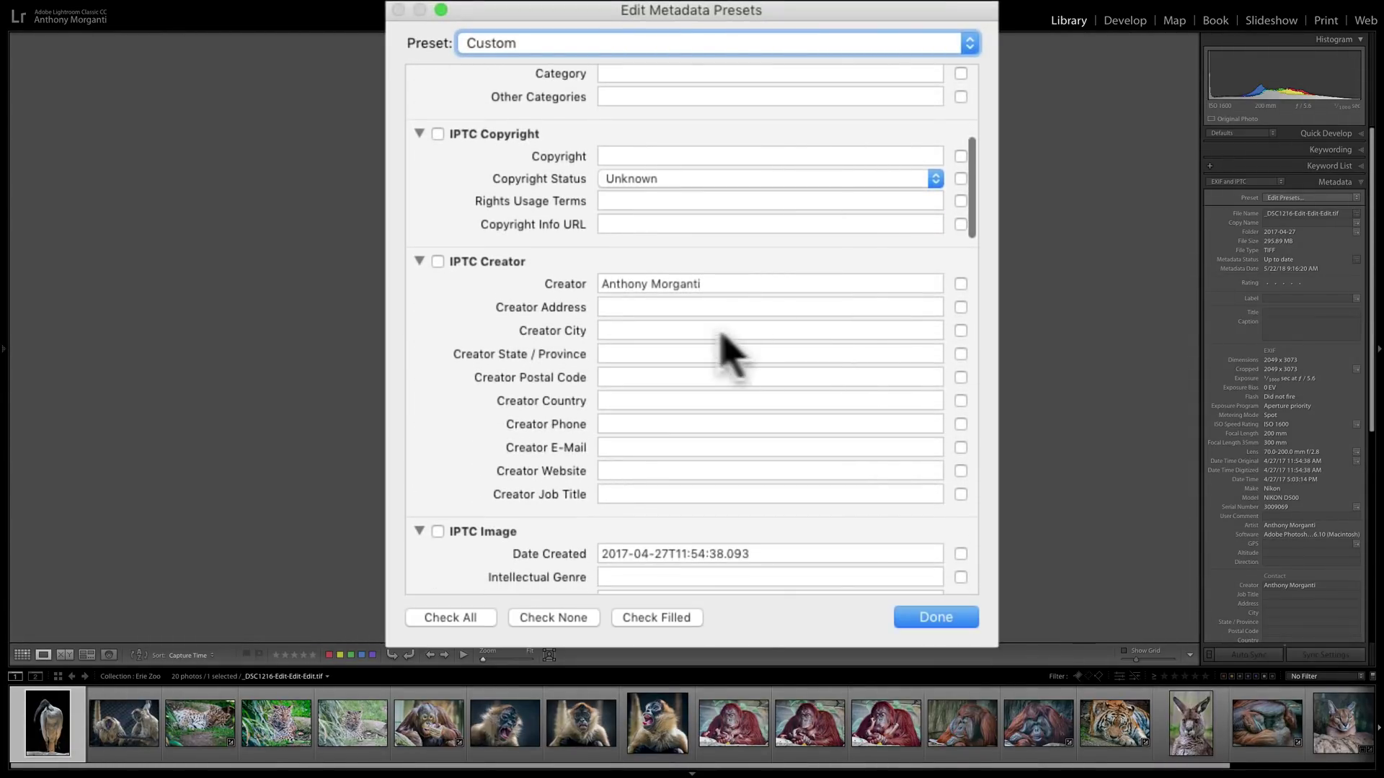
click(681, 307)
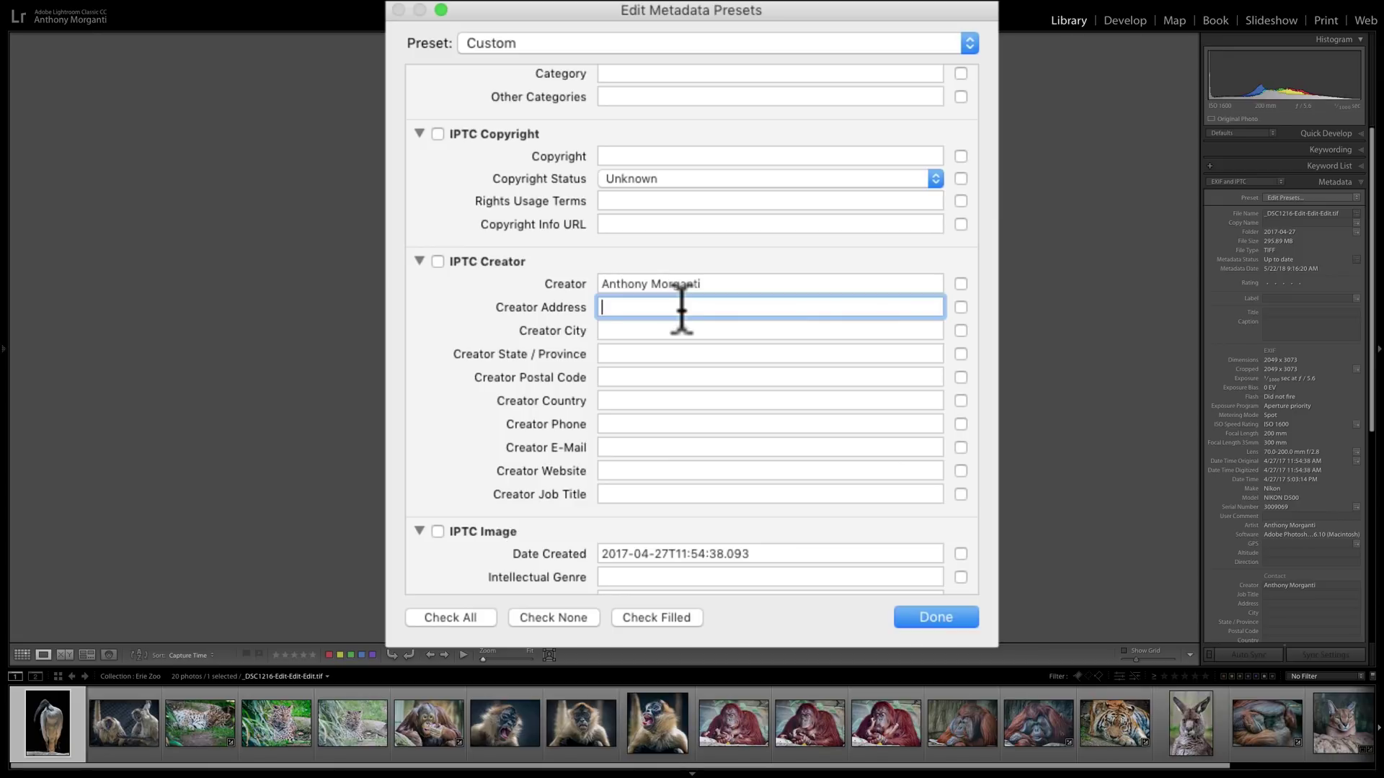
Enter the creator's P.O. box mailing address in the Creator Address field.
text(P.O. Box 805)
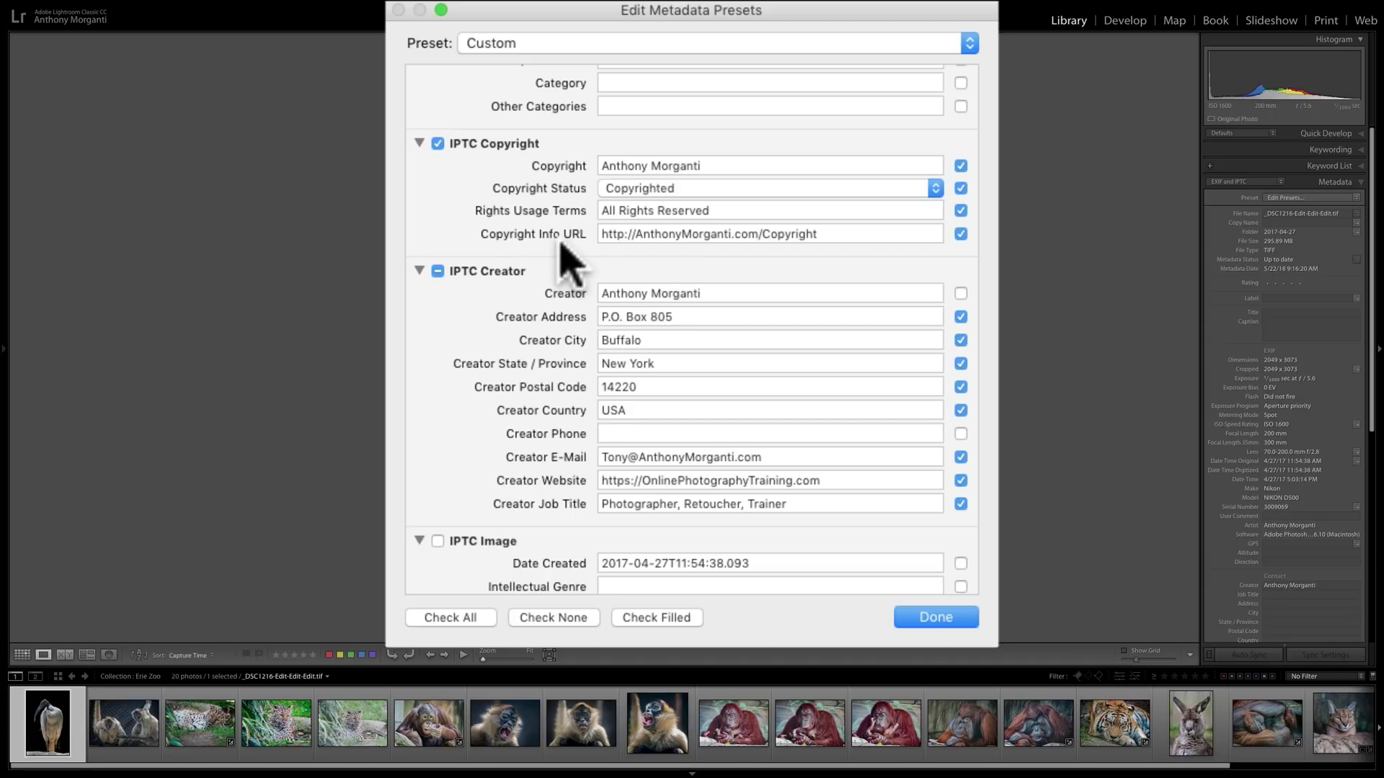
scroll(567, 258, up, 3)
scroll(569, 258, down, 7)
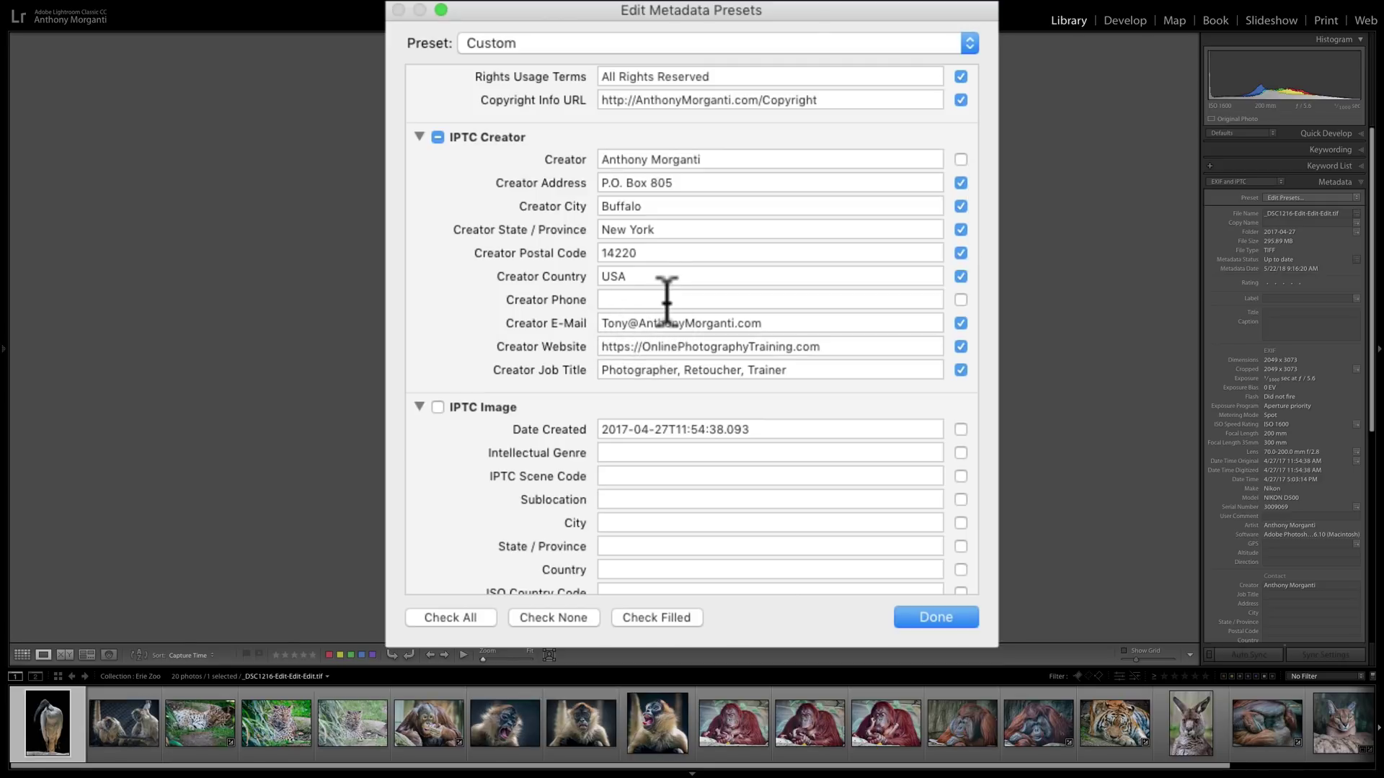
scroll(776, 293, down, 4)
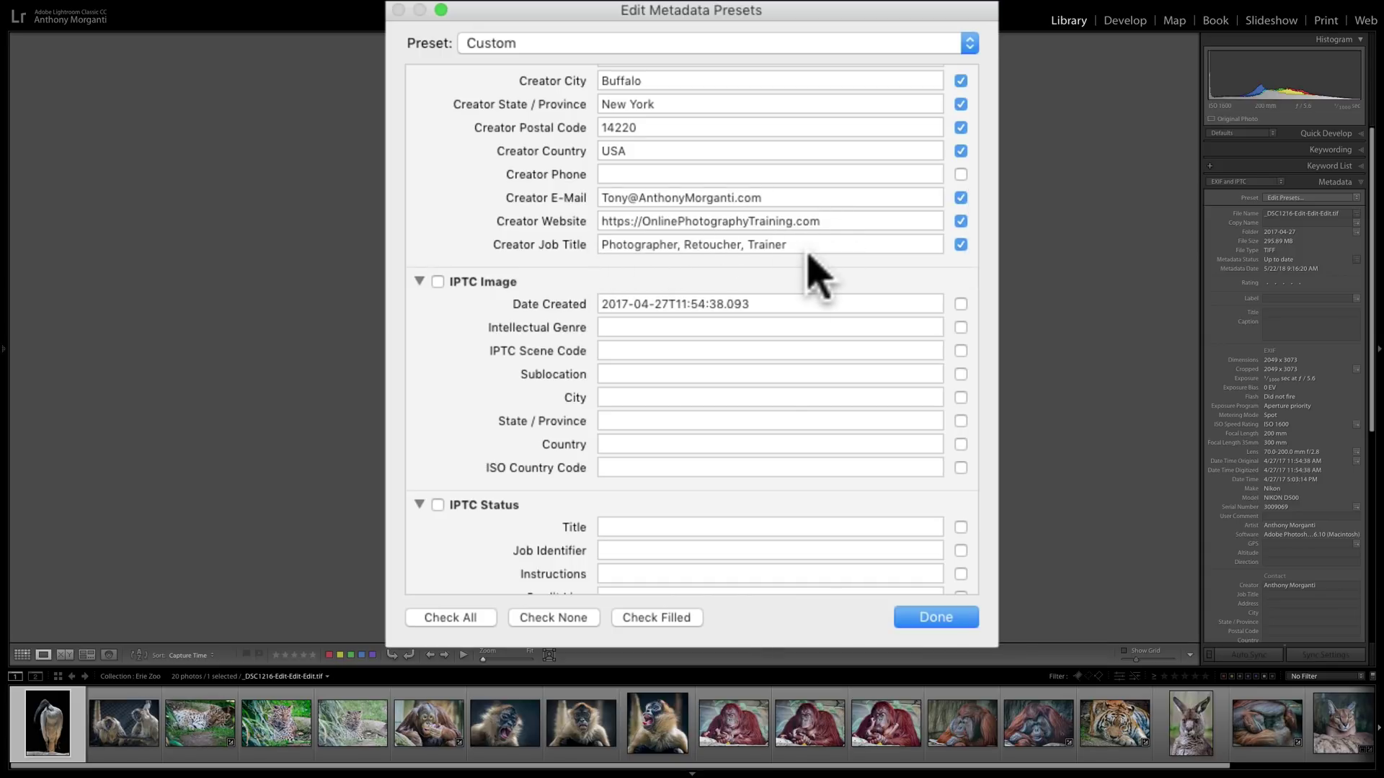
scroll(809, 254, down, 15)
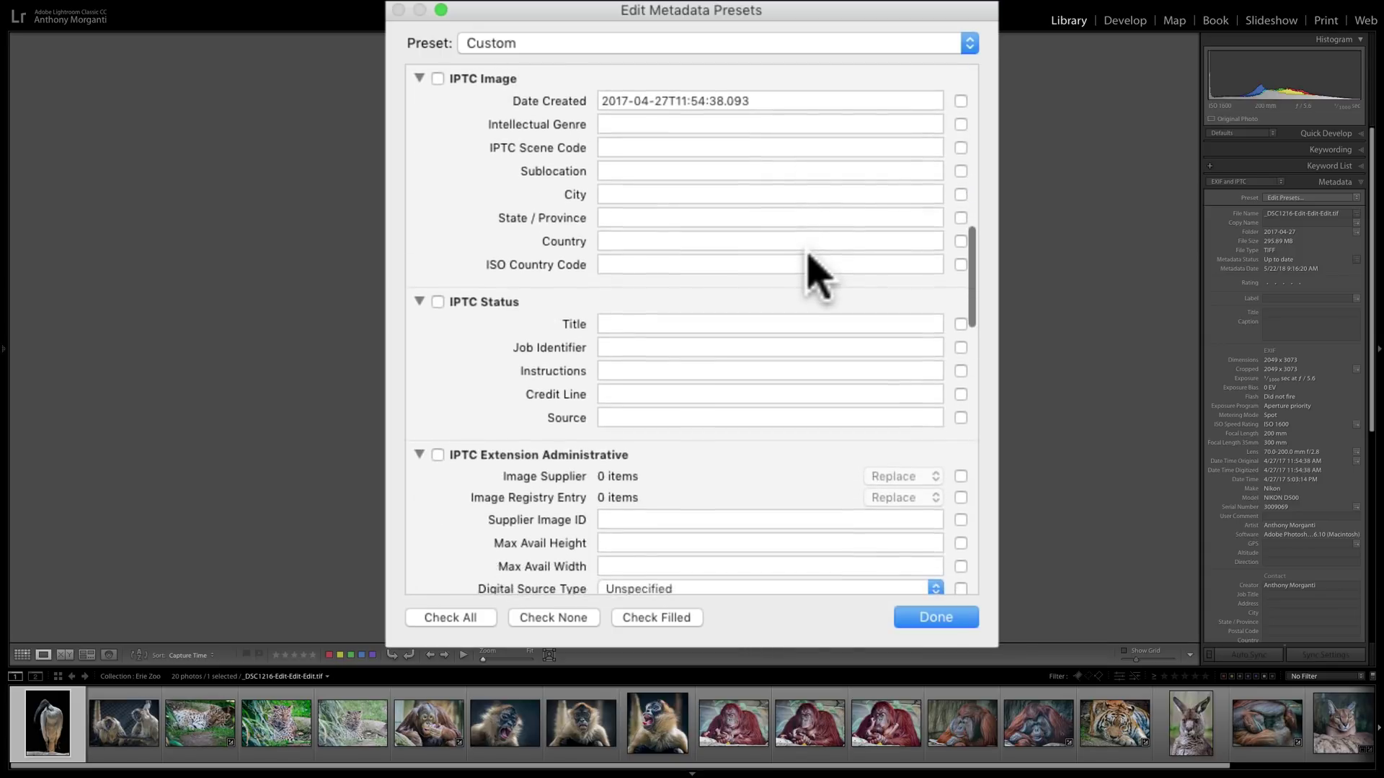
scroll(808, 254, down, 12)
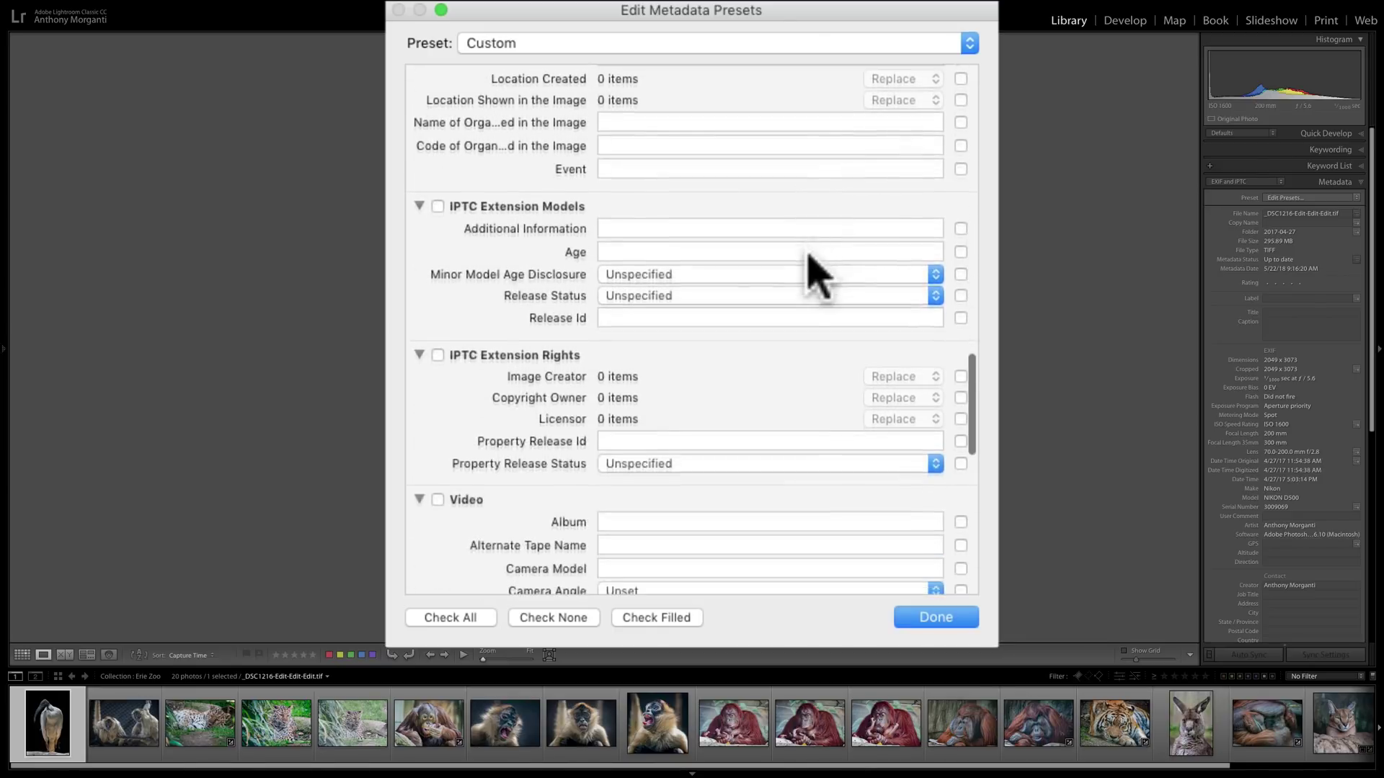
scroll(818, 278, down, 15)
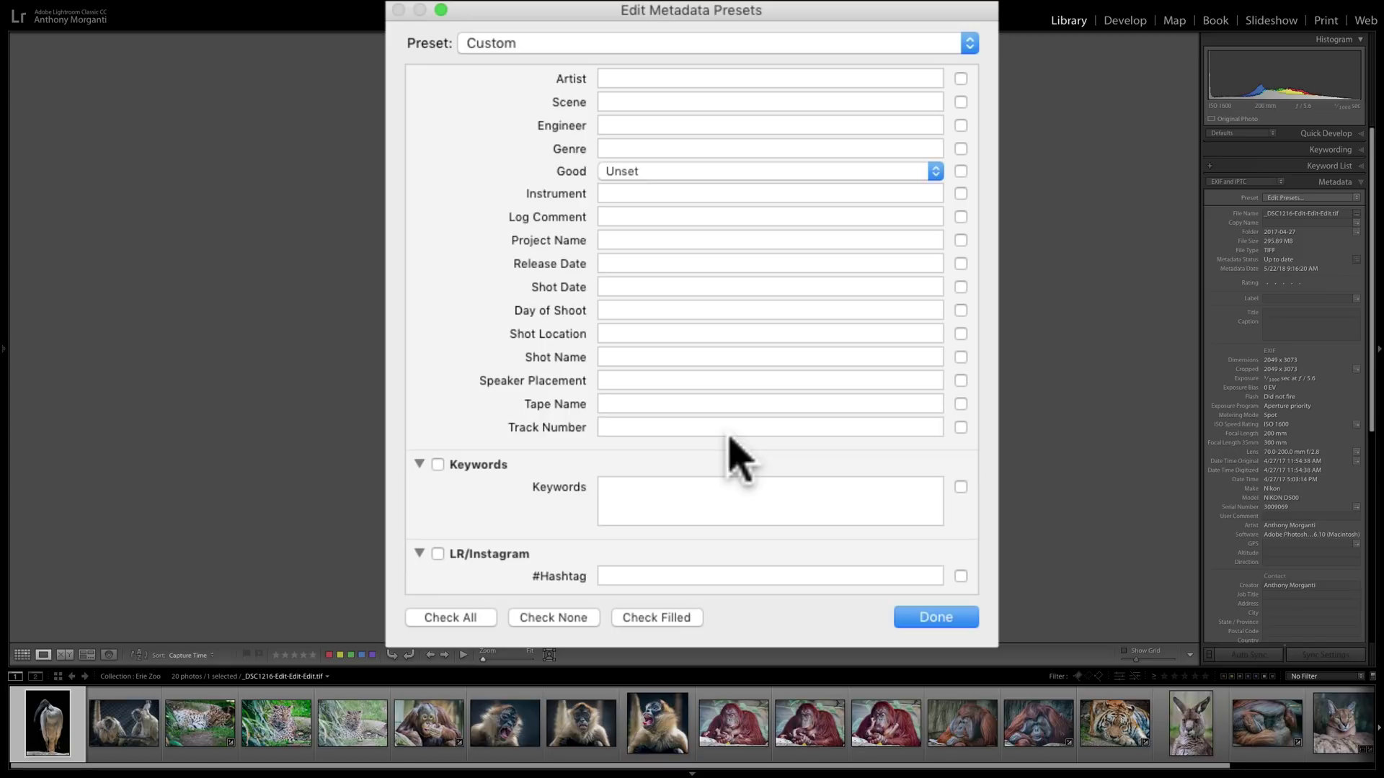
scroll(730, 437, up, 20)
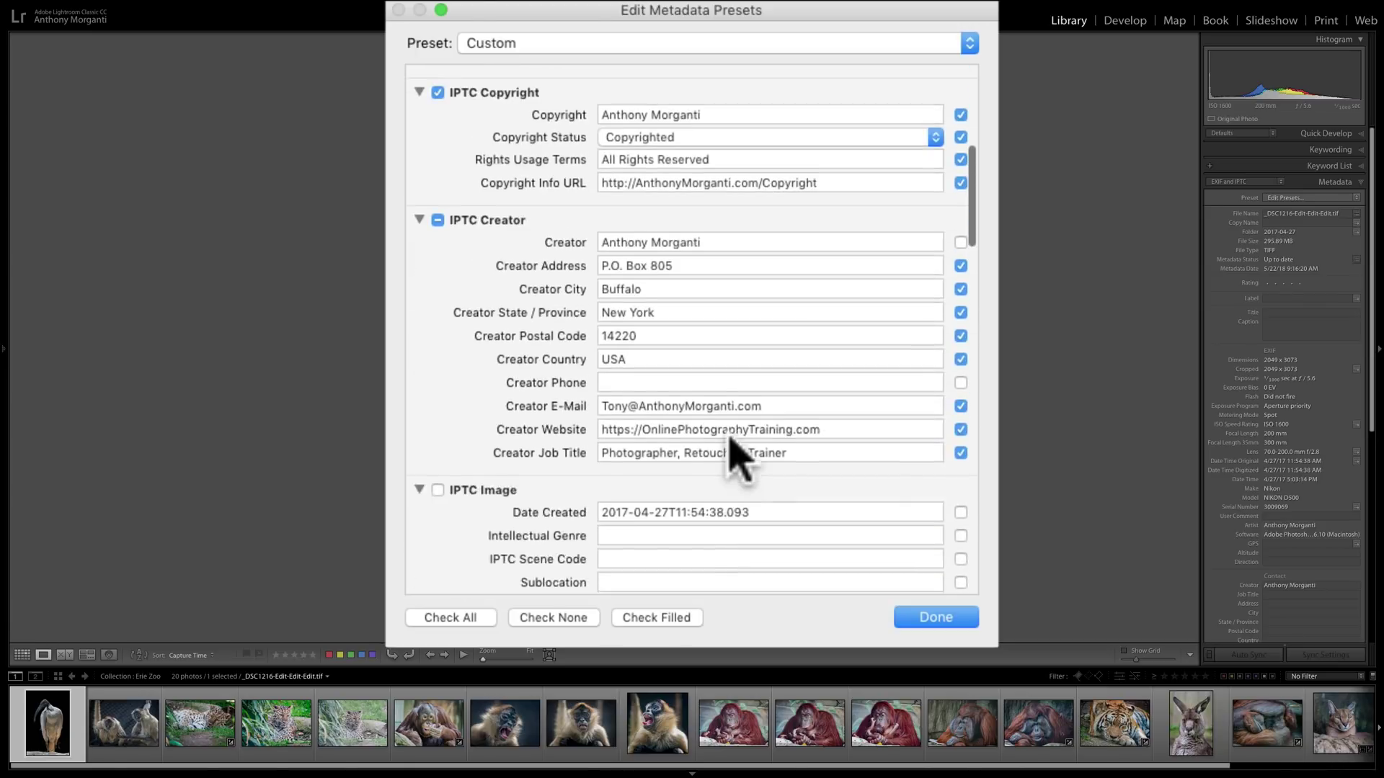
scroll(730, 454, up, 8)
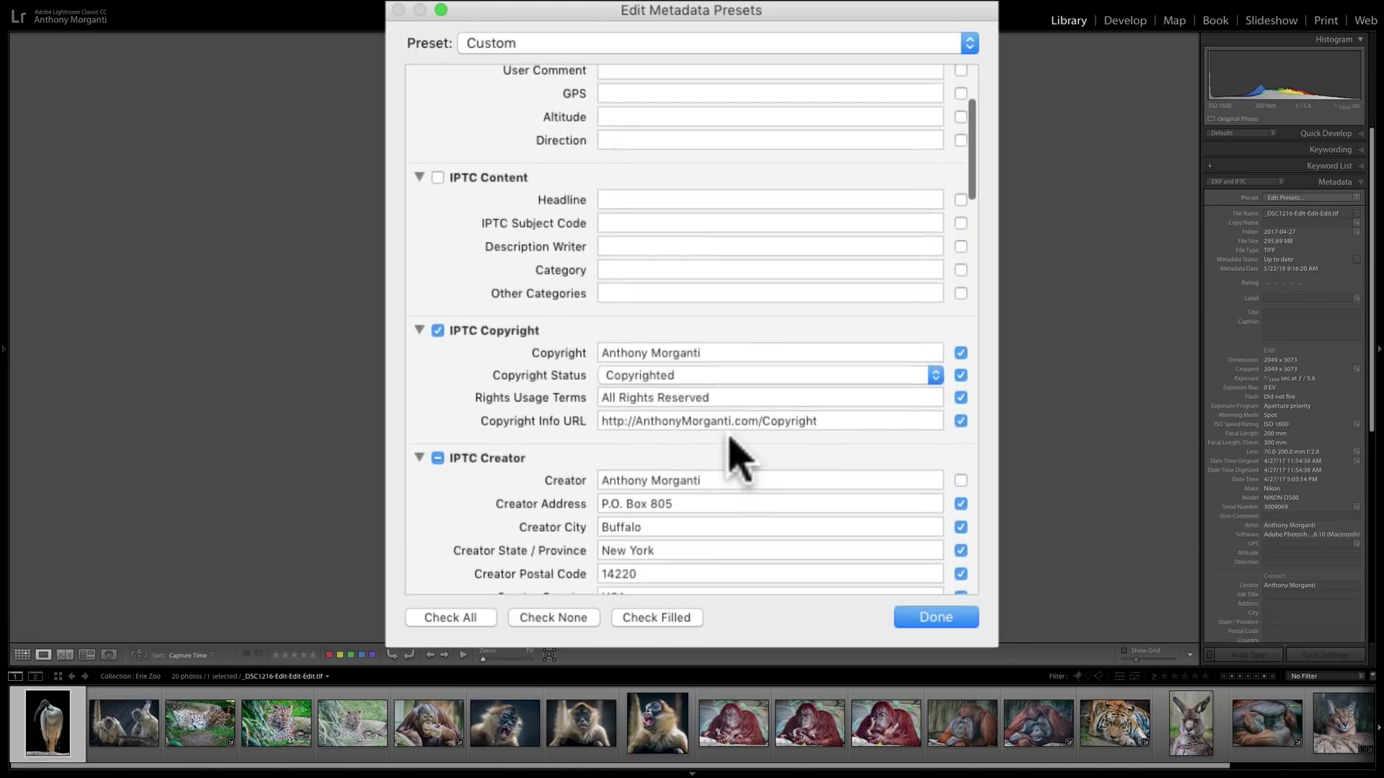
scroll(730, 454, up, 4)
scroll(732, 448, down, 15)
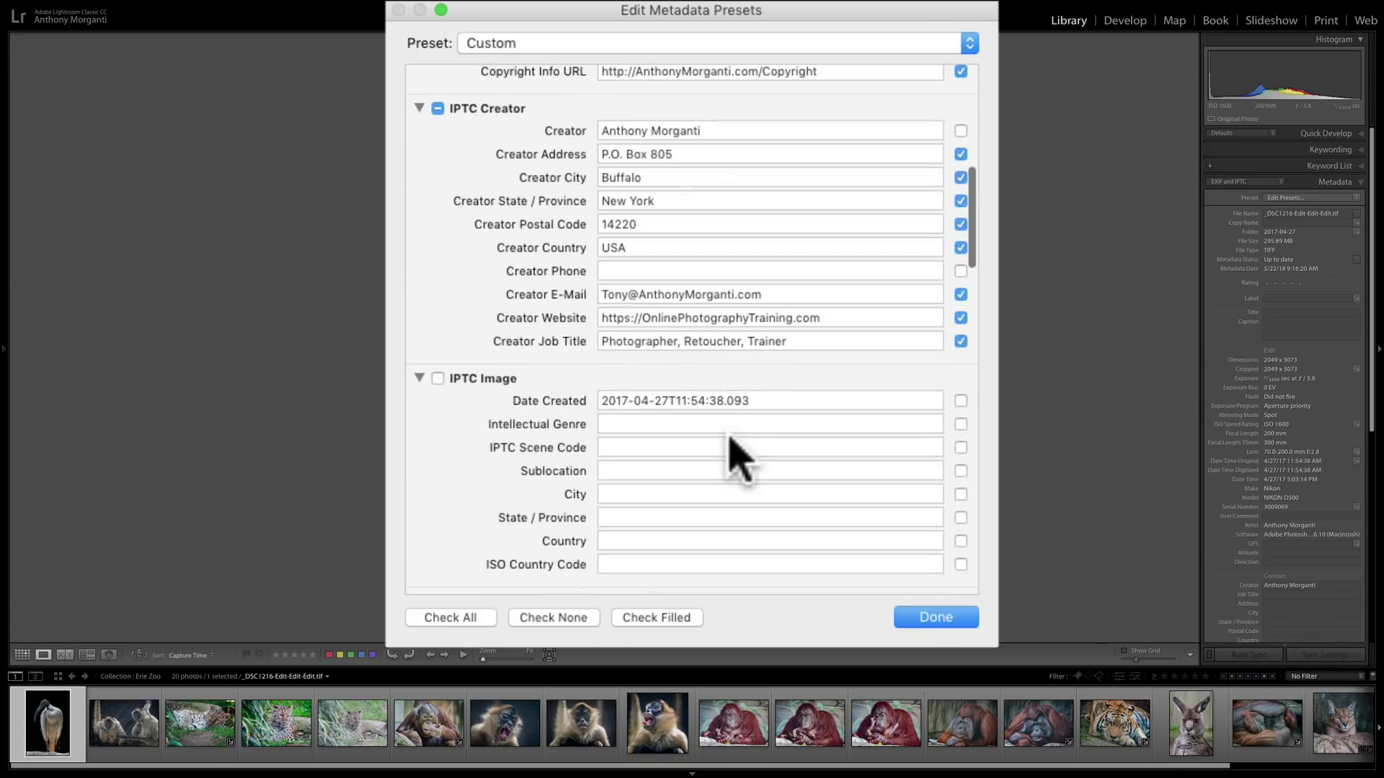
scroll(730, 438, up, 4)
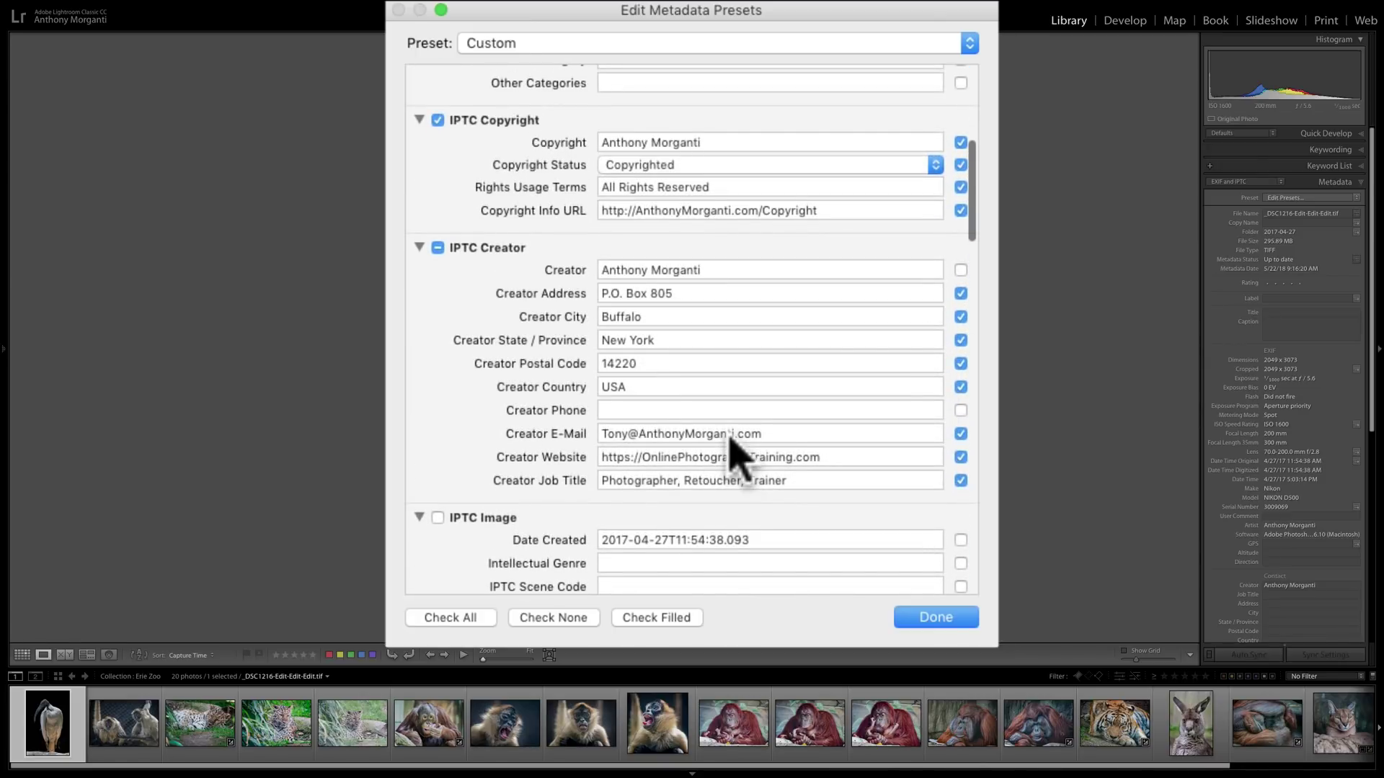
Finish editing and save the metadata settings as a new preset named 'Import Preset'.
click(931, 618)
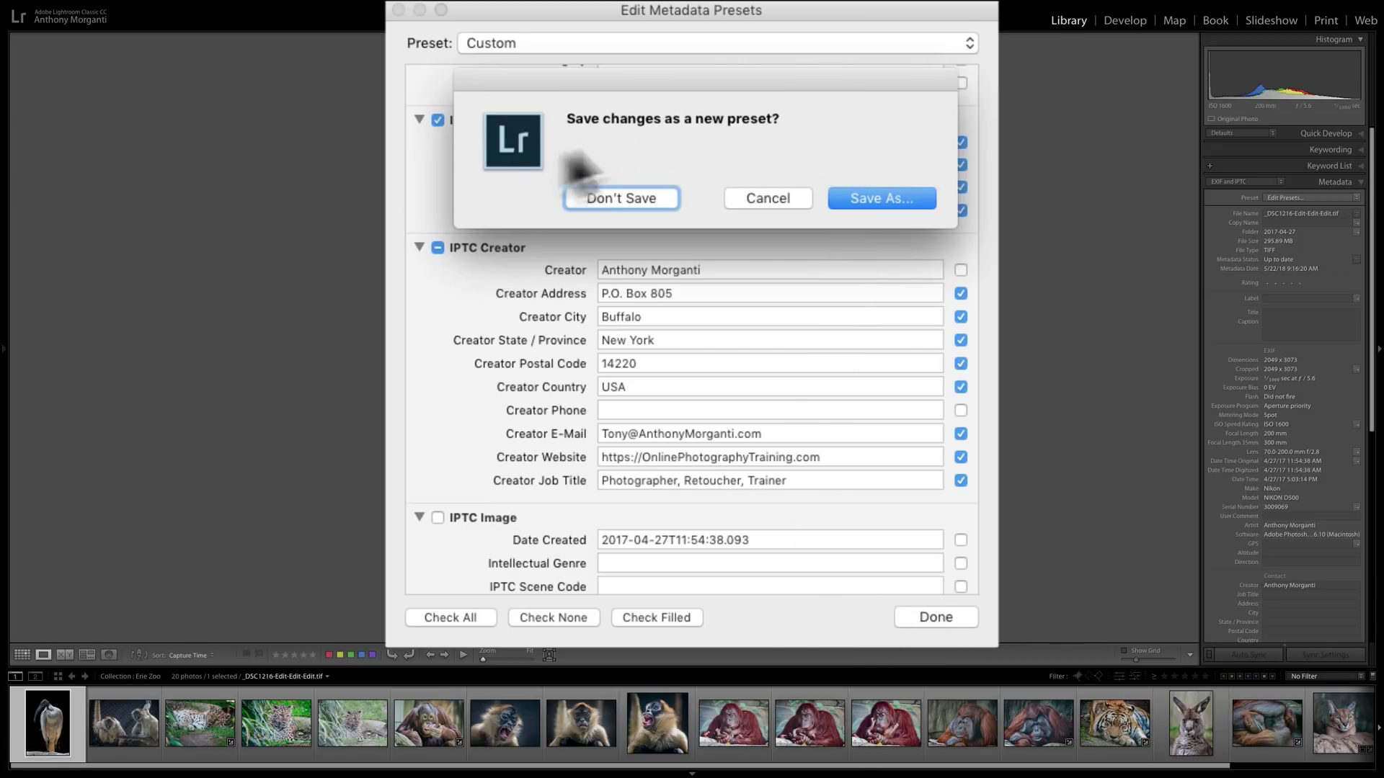
click(868, 205)
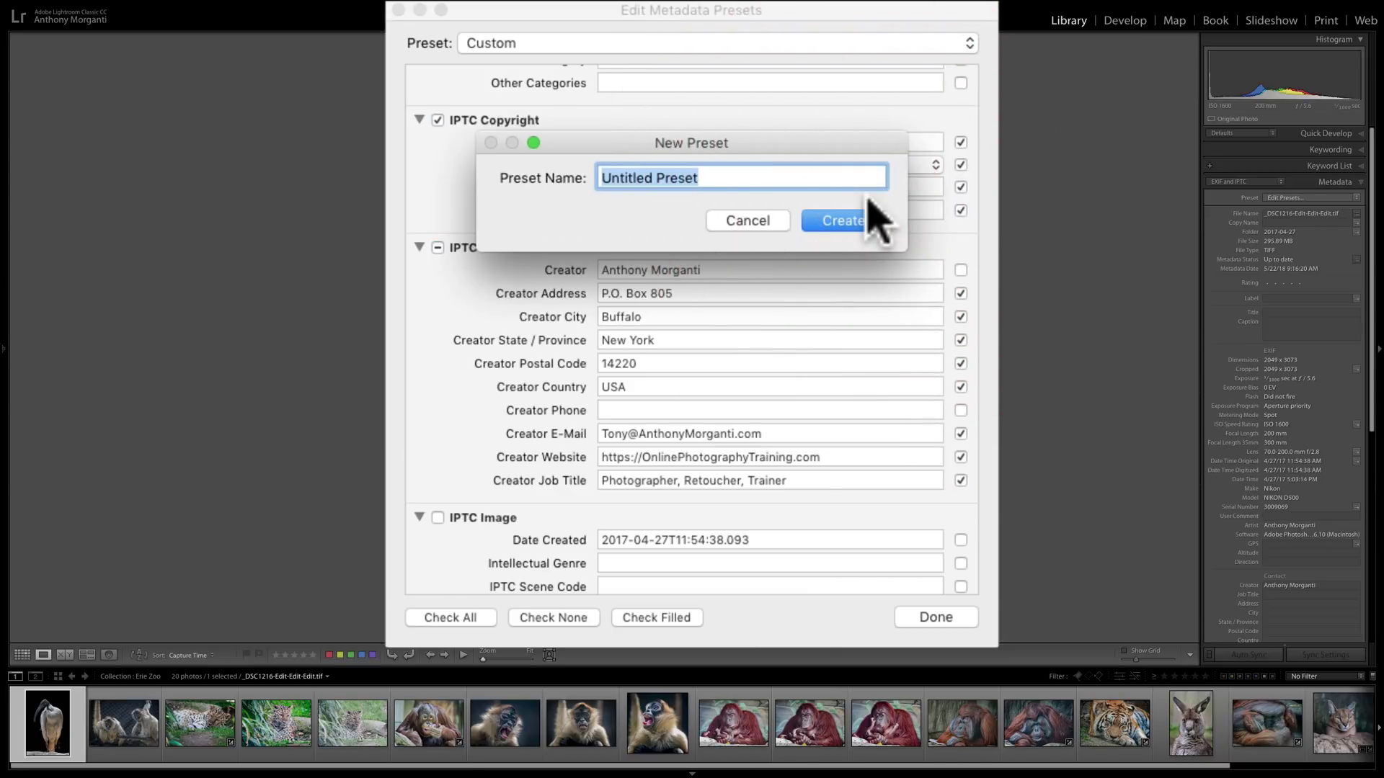
key(BackSpace)
text(Import)
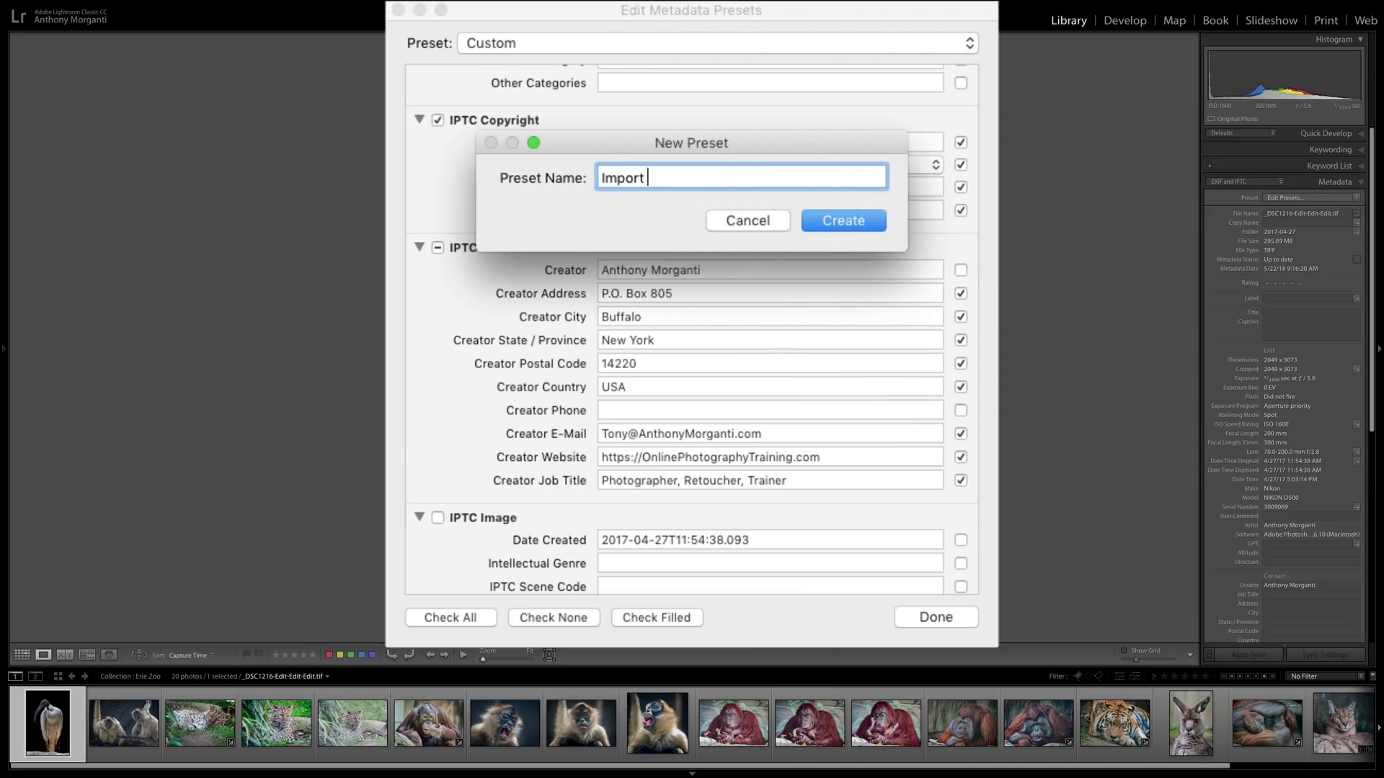
text( Preset)
click(840, 222)
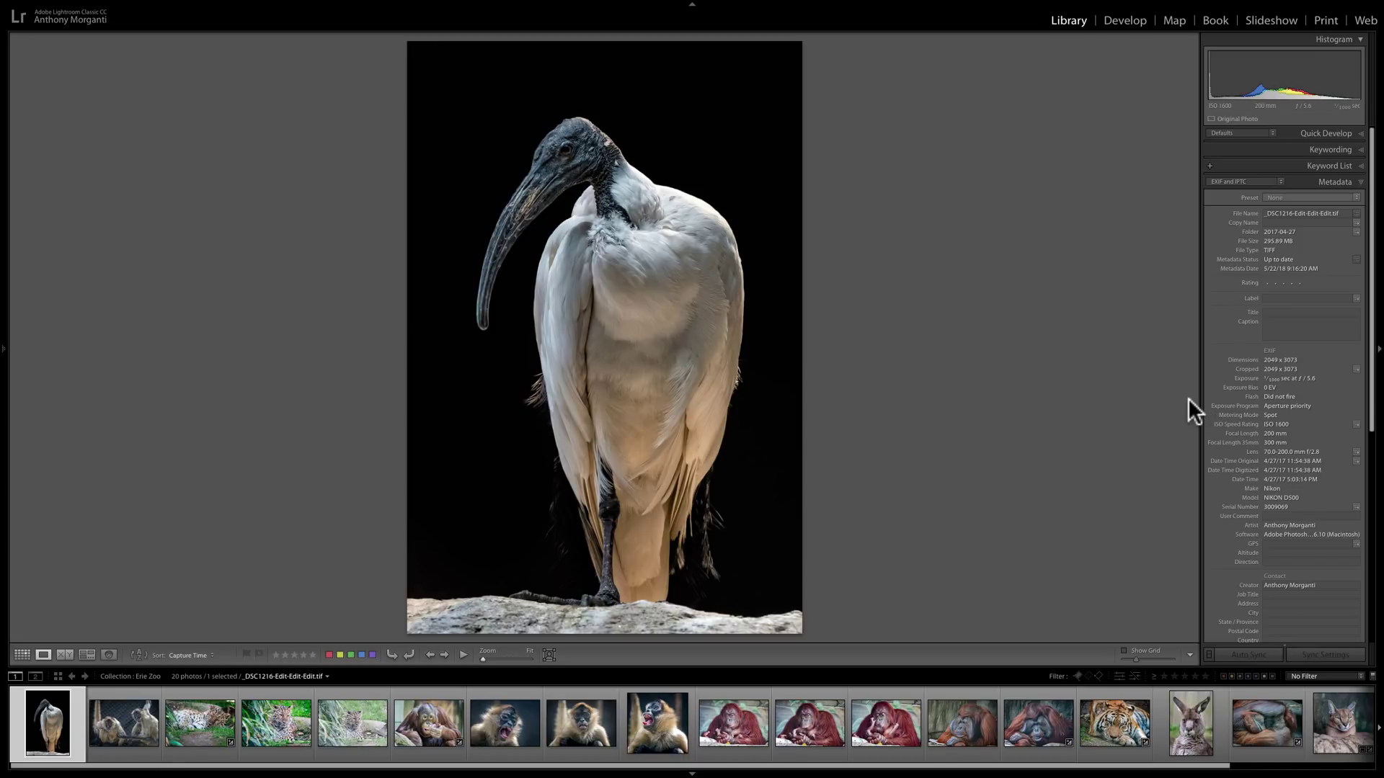
Apply Import Preset to the ibis photo from the Metadata panel's Preset list.
scroll(1249, 409, down, 1)
scroll(1287, 293, up, 1)
click(1218, 184)
click(1223, 169)
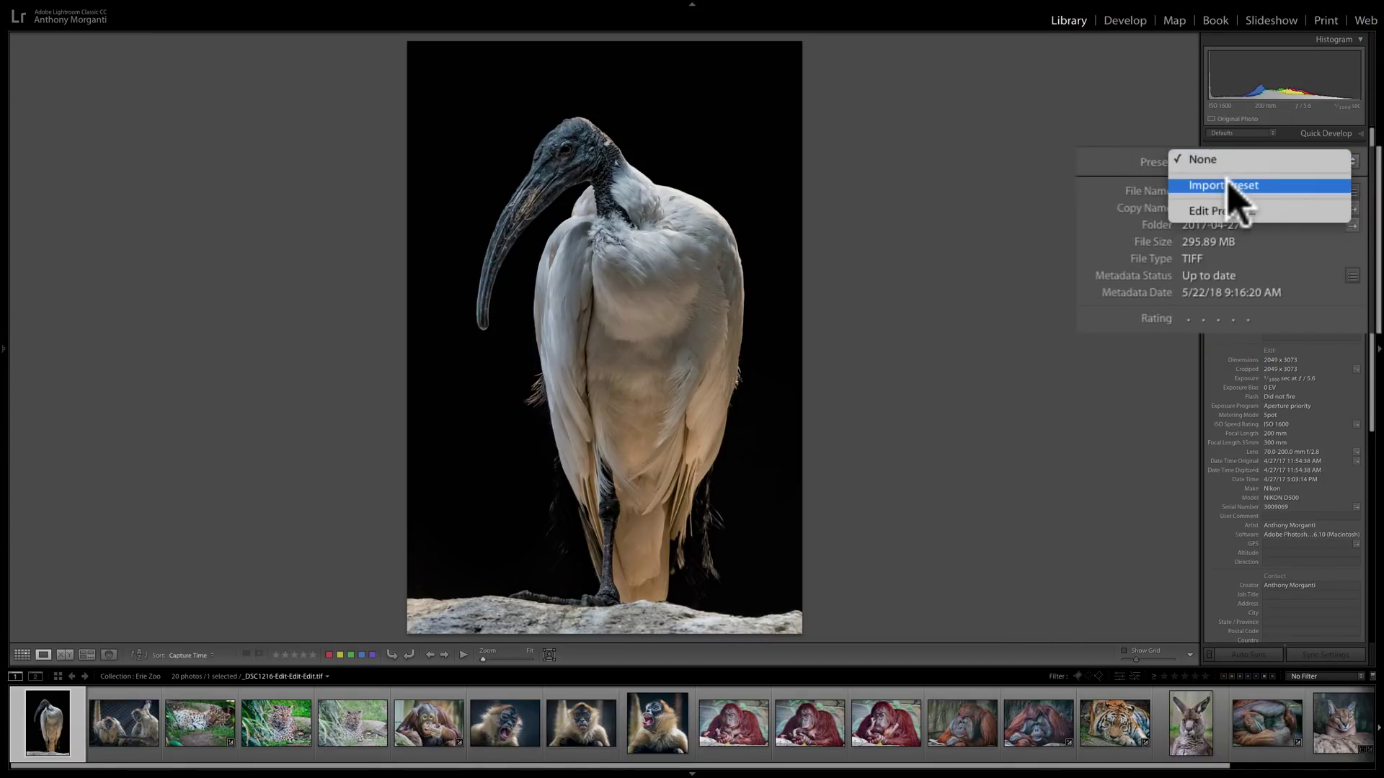
click(1229, 189)
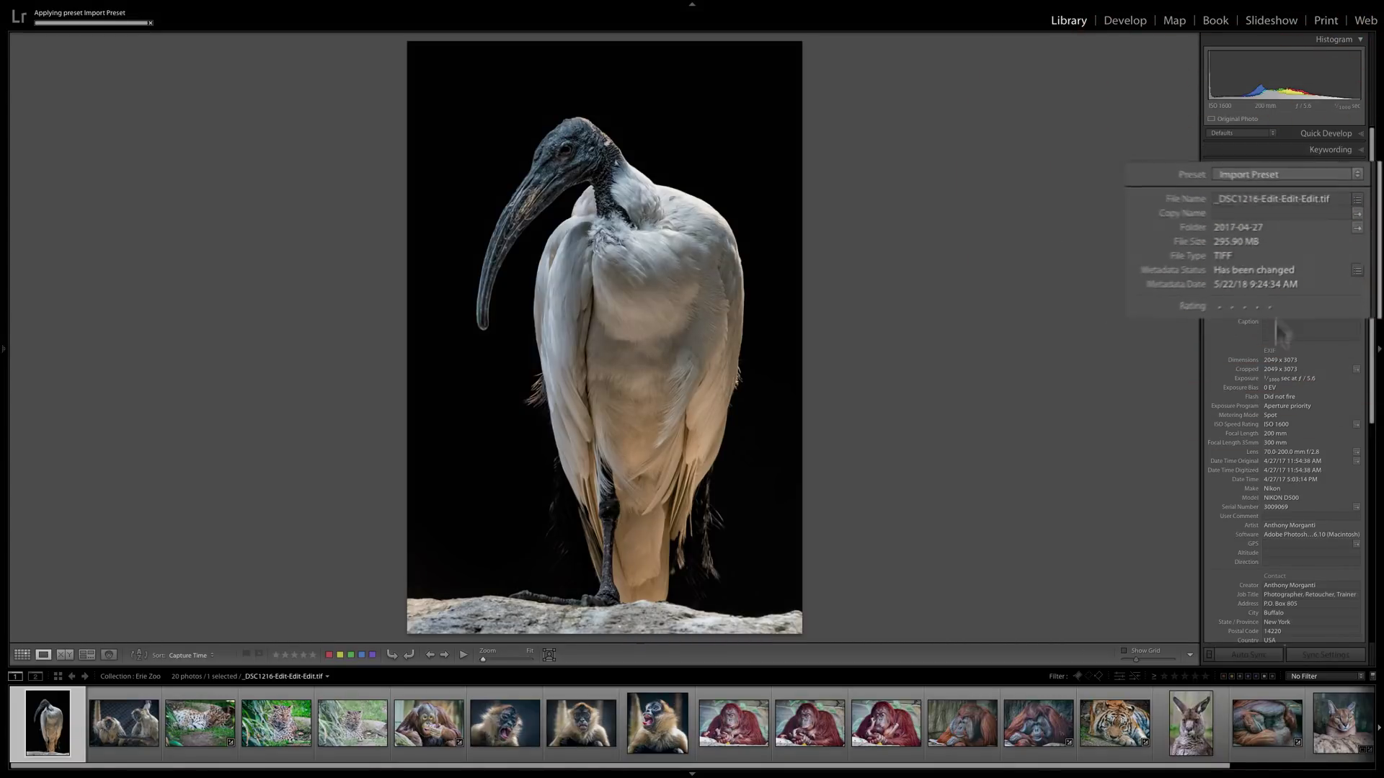
Select all 20 zoo photos, apply Import Preset to them, then view the screaming monkey photo.
scroll(1280, 551, down, 5)
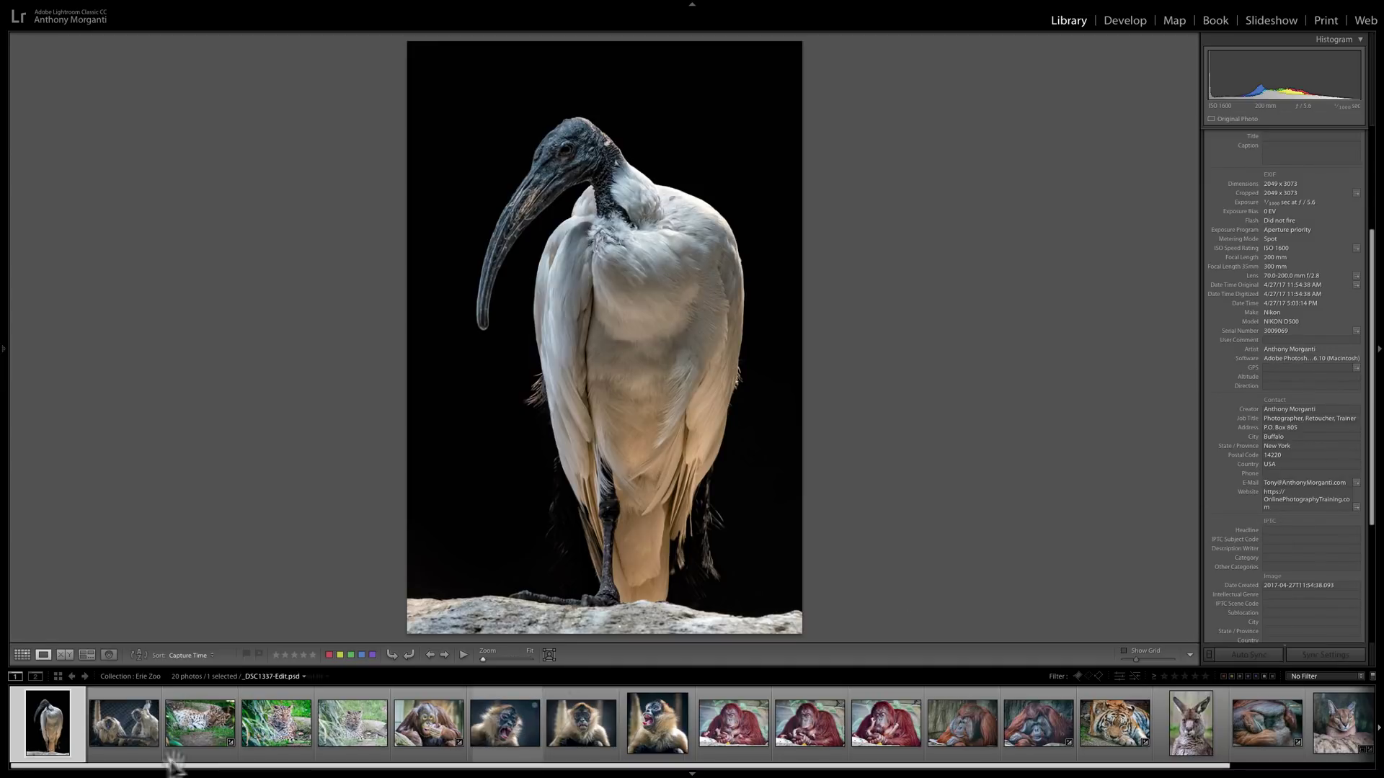
click(114, 730)
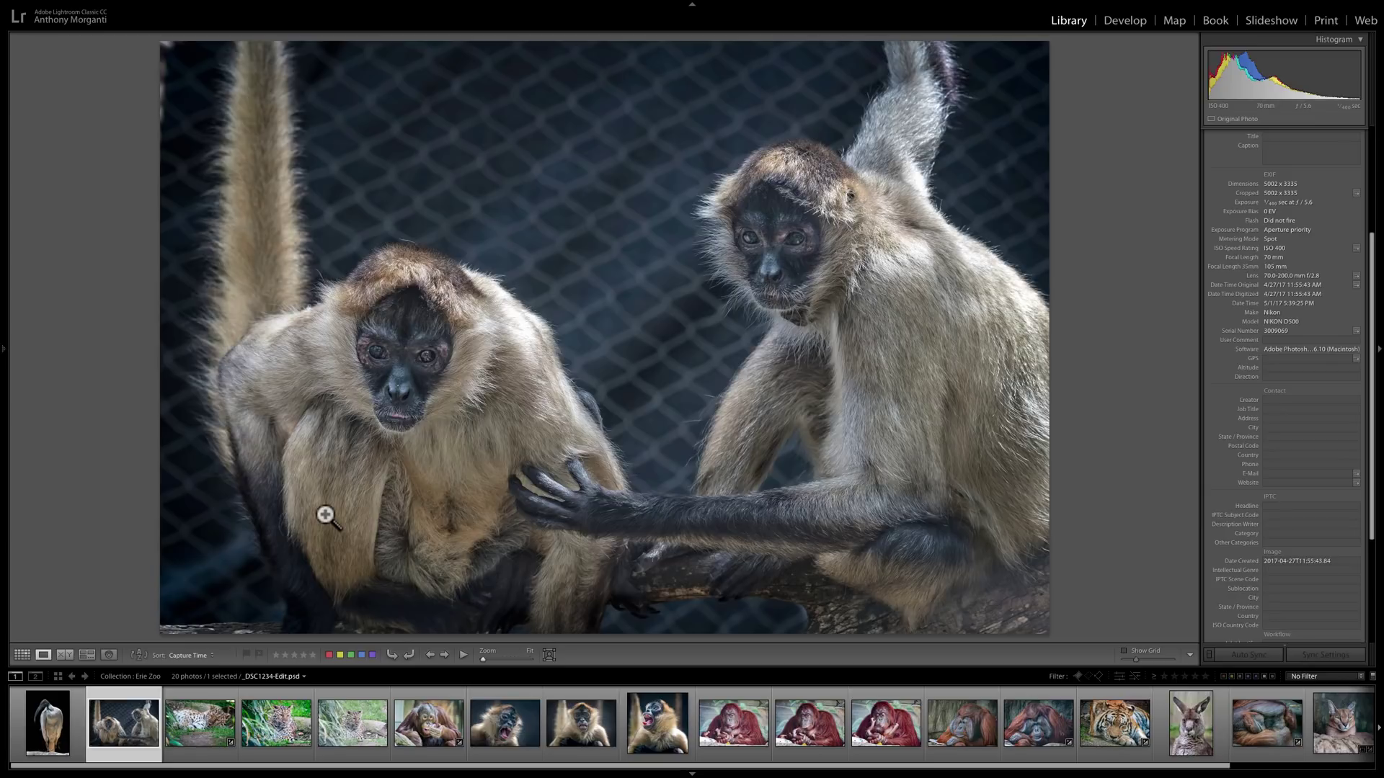
key(ctrl+a)
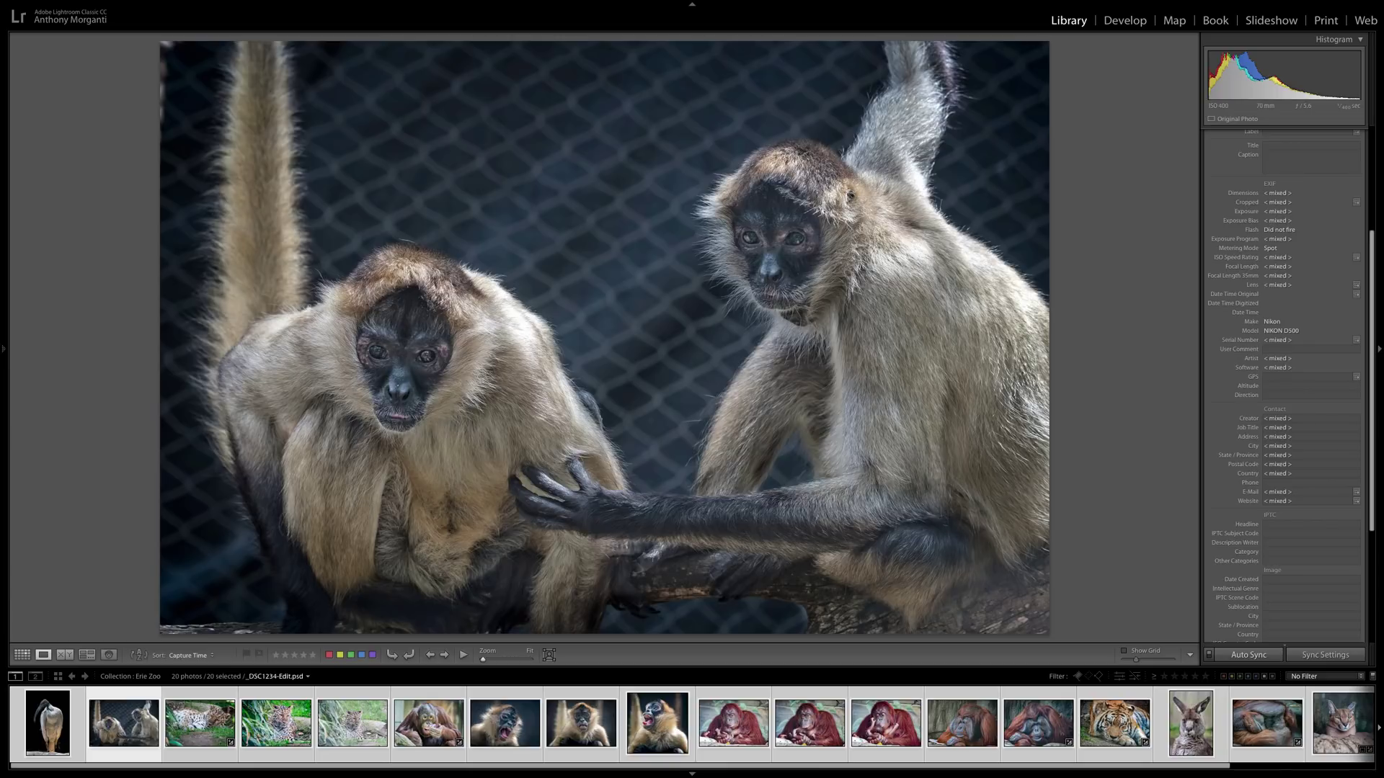
scroll(1215, 378, up, 5)
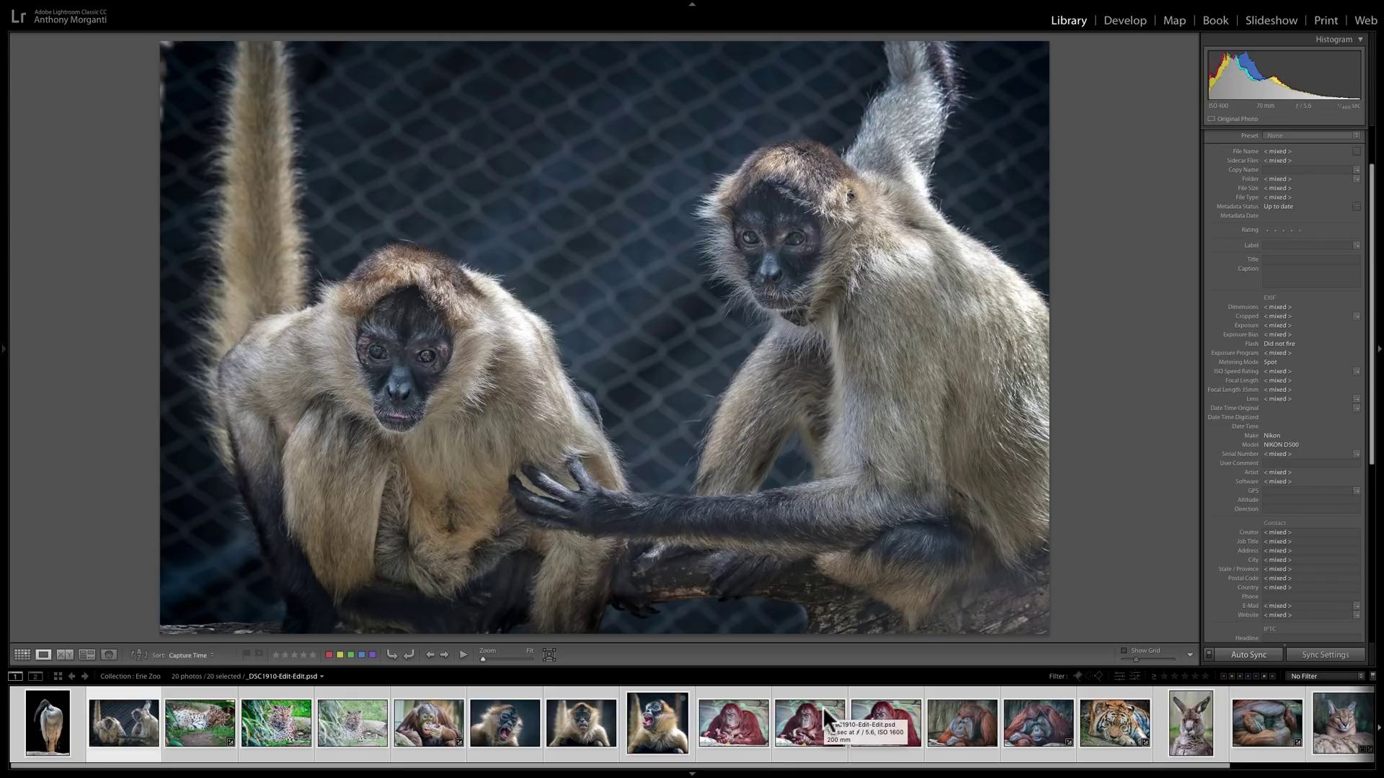
scroll(1293, 297, up, 2)
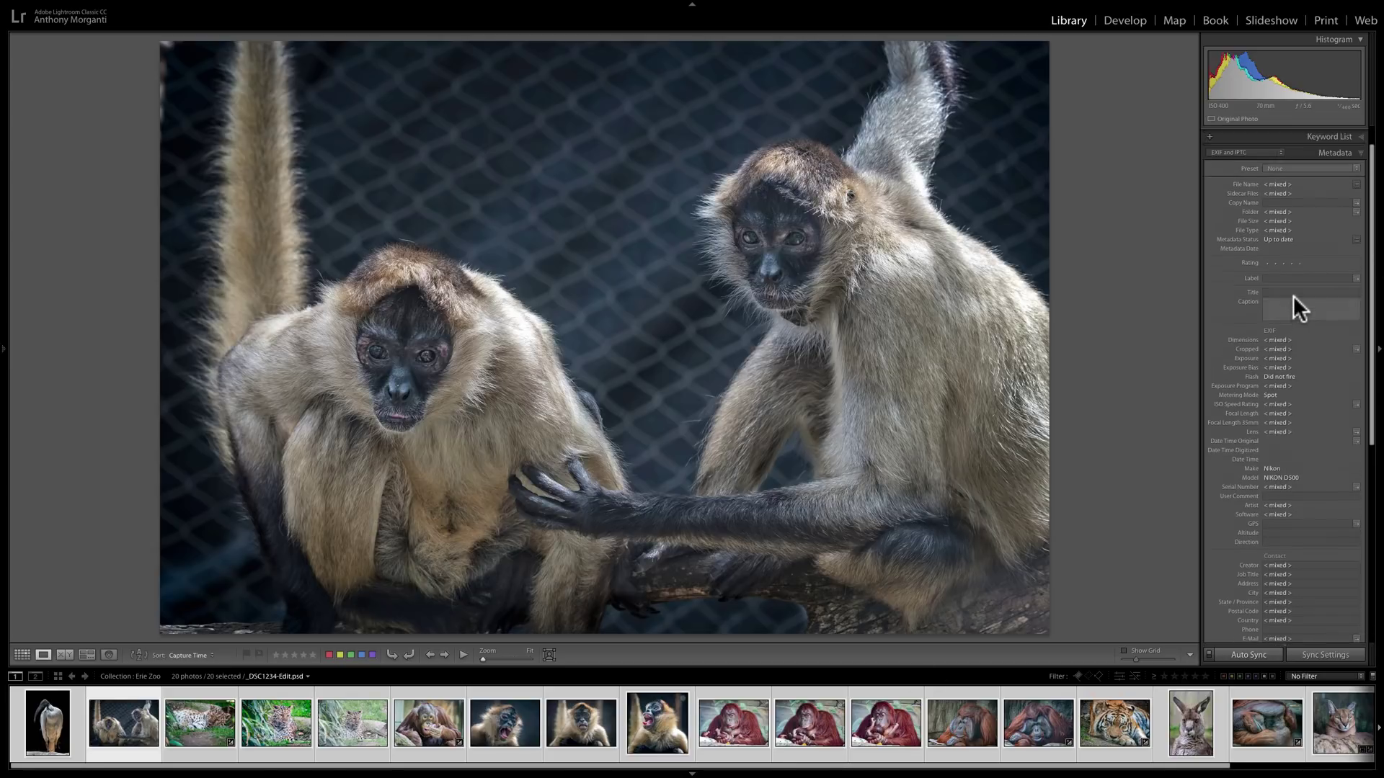
scroll(1293, 296, up, 1)
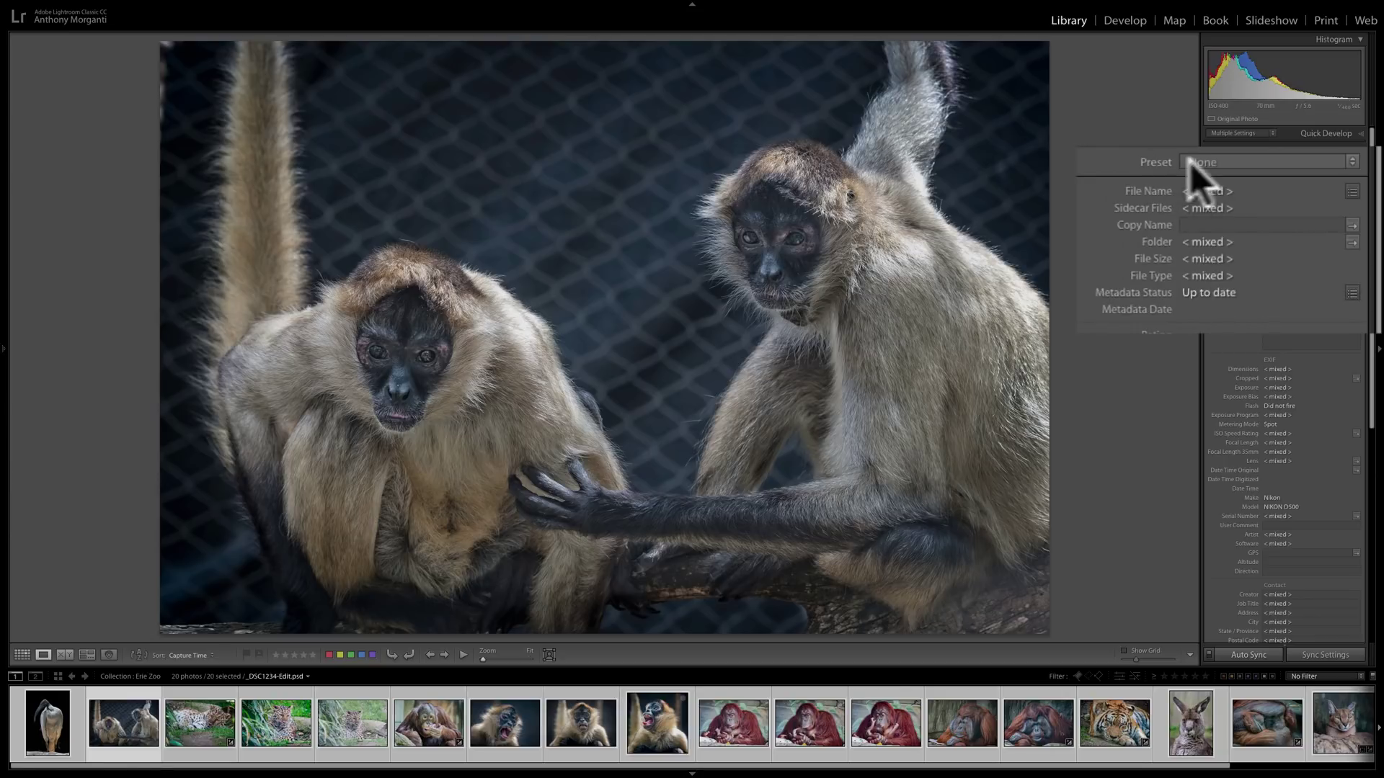
click(1211, 177)
click(1223, 185)
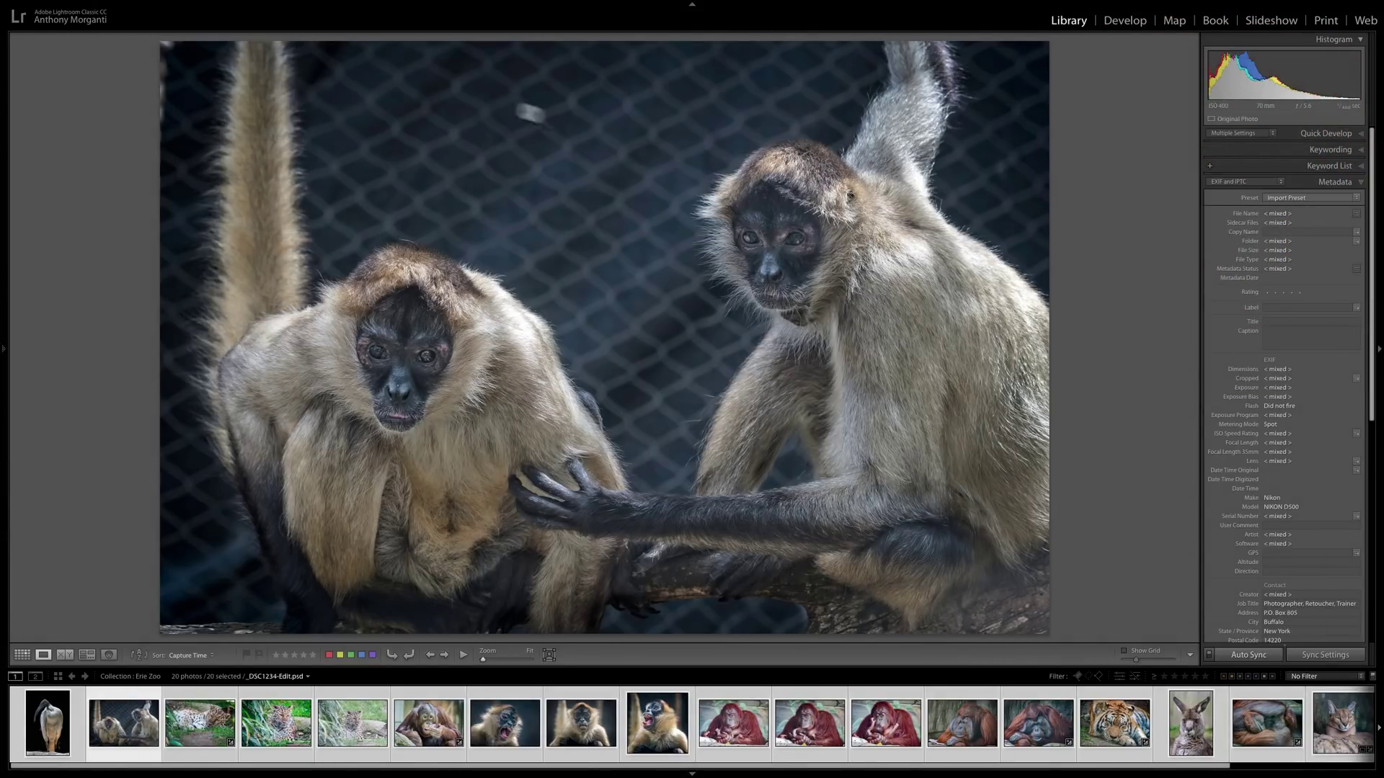
click(662, 729)
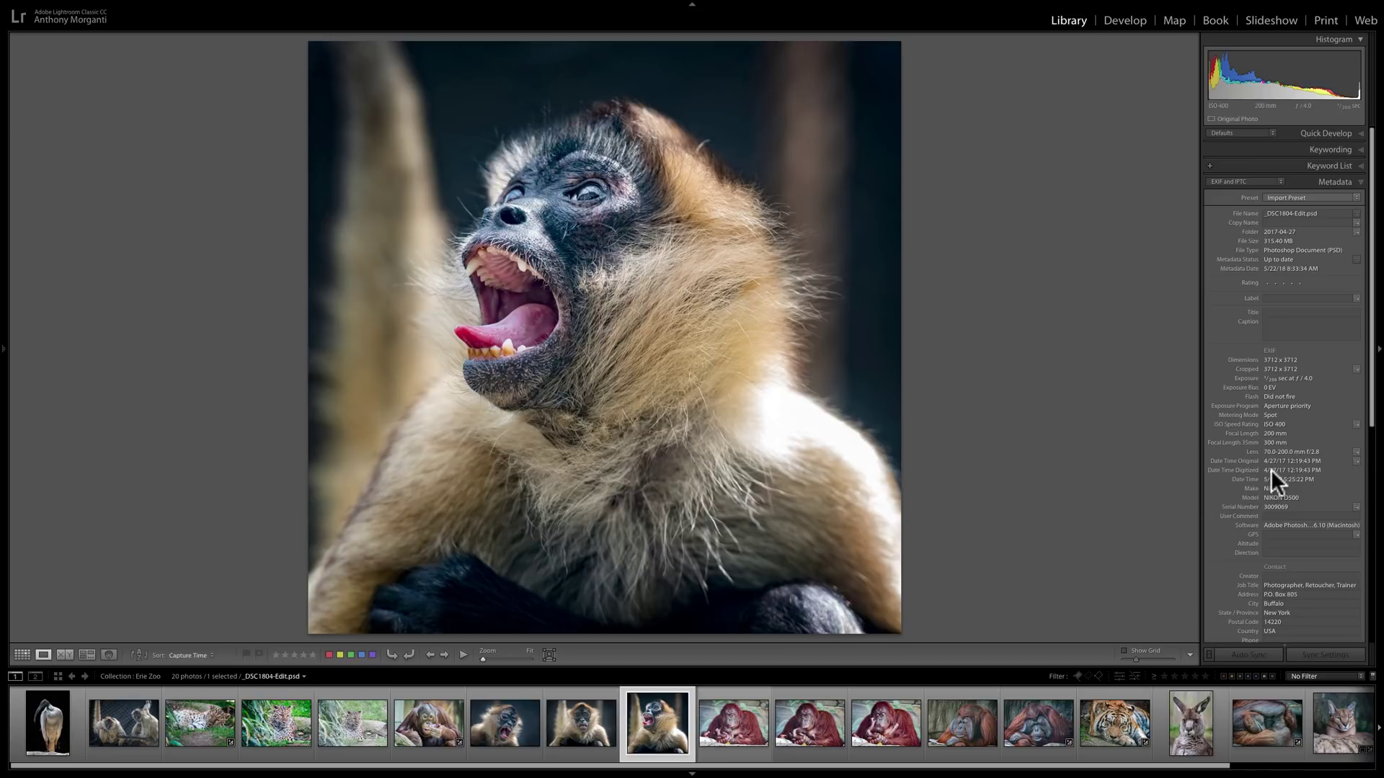
Check metadata on the orangutan, spider monkeys, leopard and ibis photos, ending on the large orangutan showing its Preset row.
scroll(1270, 469, down, 3)
scroll(1290, 483, down, 3)
click(958, 725)
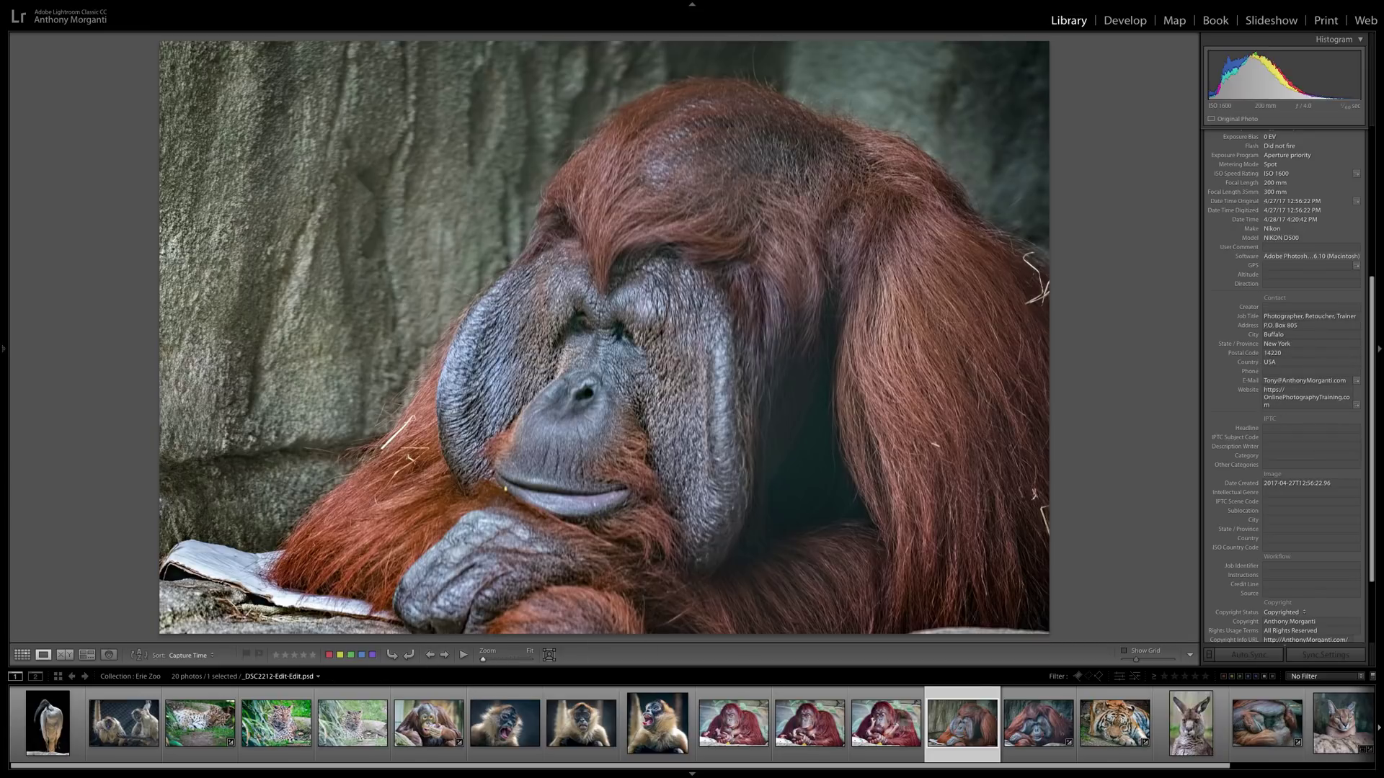
scroll(1244, 365, up, 2)
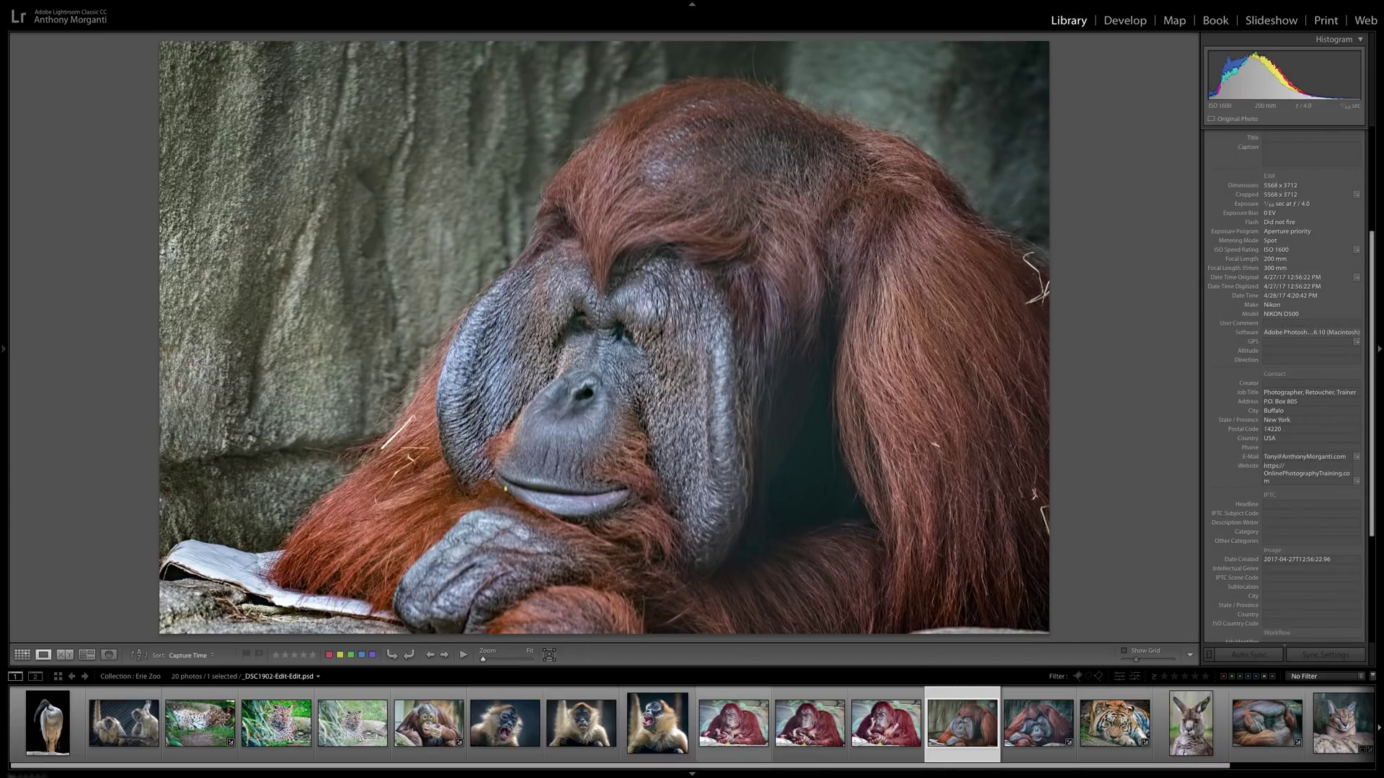
click(119, 728)
click(249, 729)
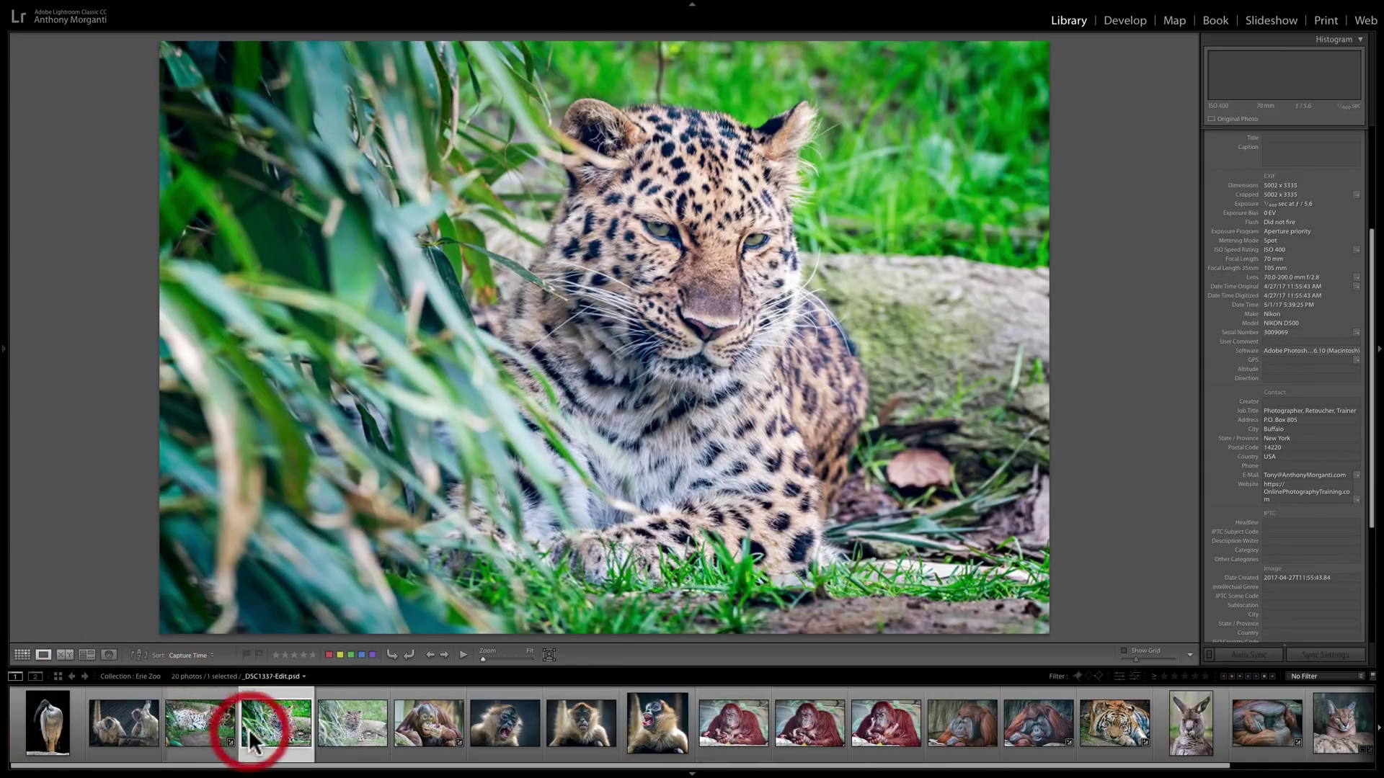
click(43, 726)
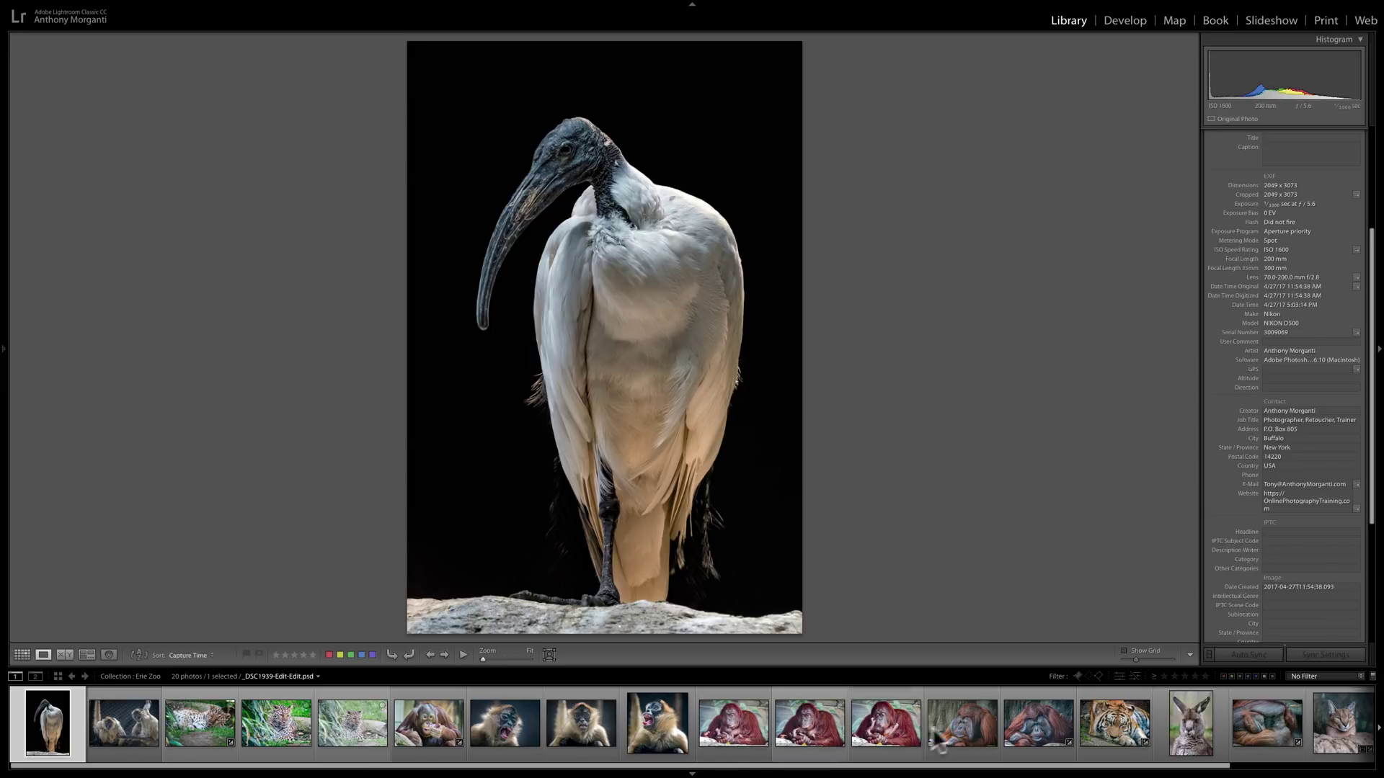
click(959, 727)
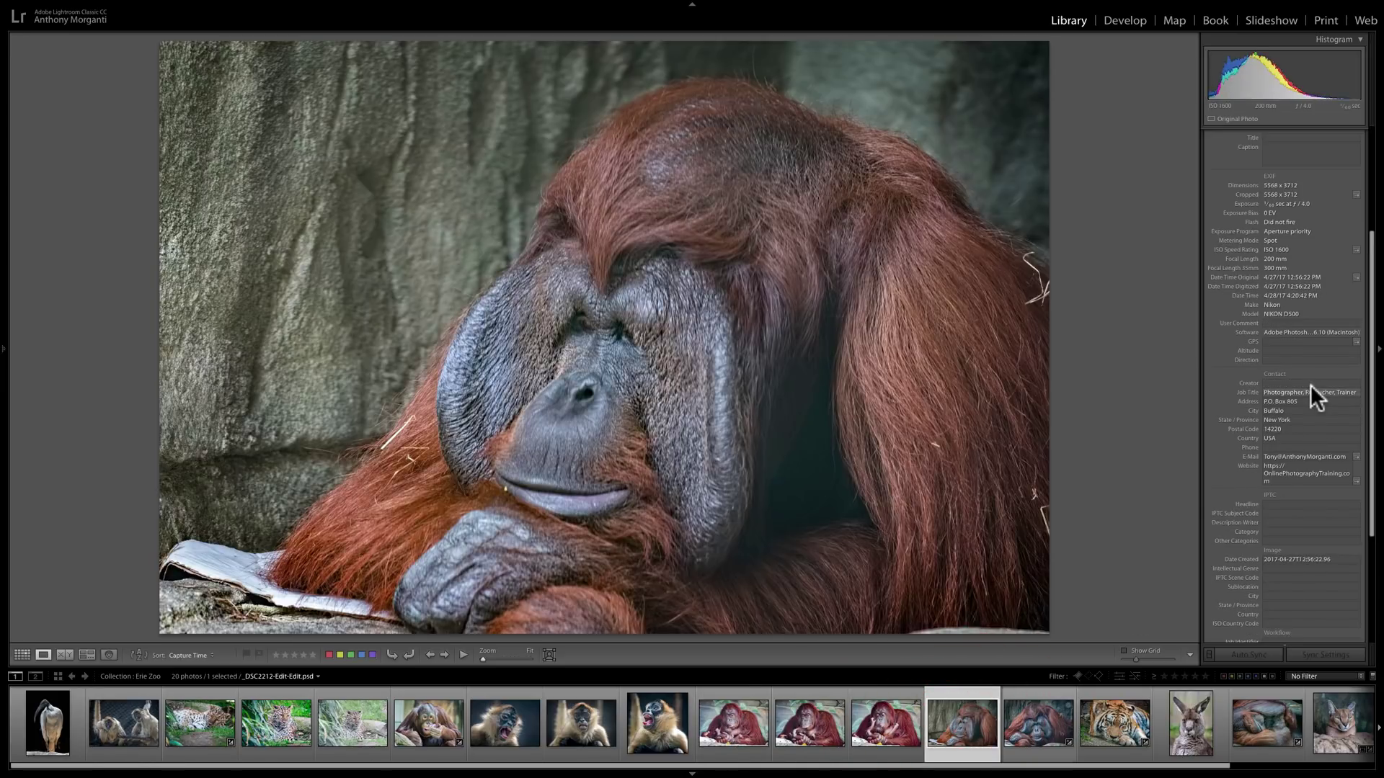
scroll(1312, 356, up, 4)
scroll(1313, 356, up, 2)
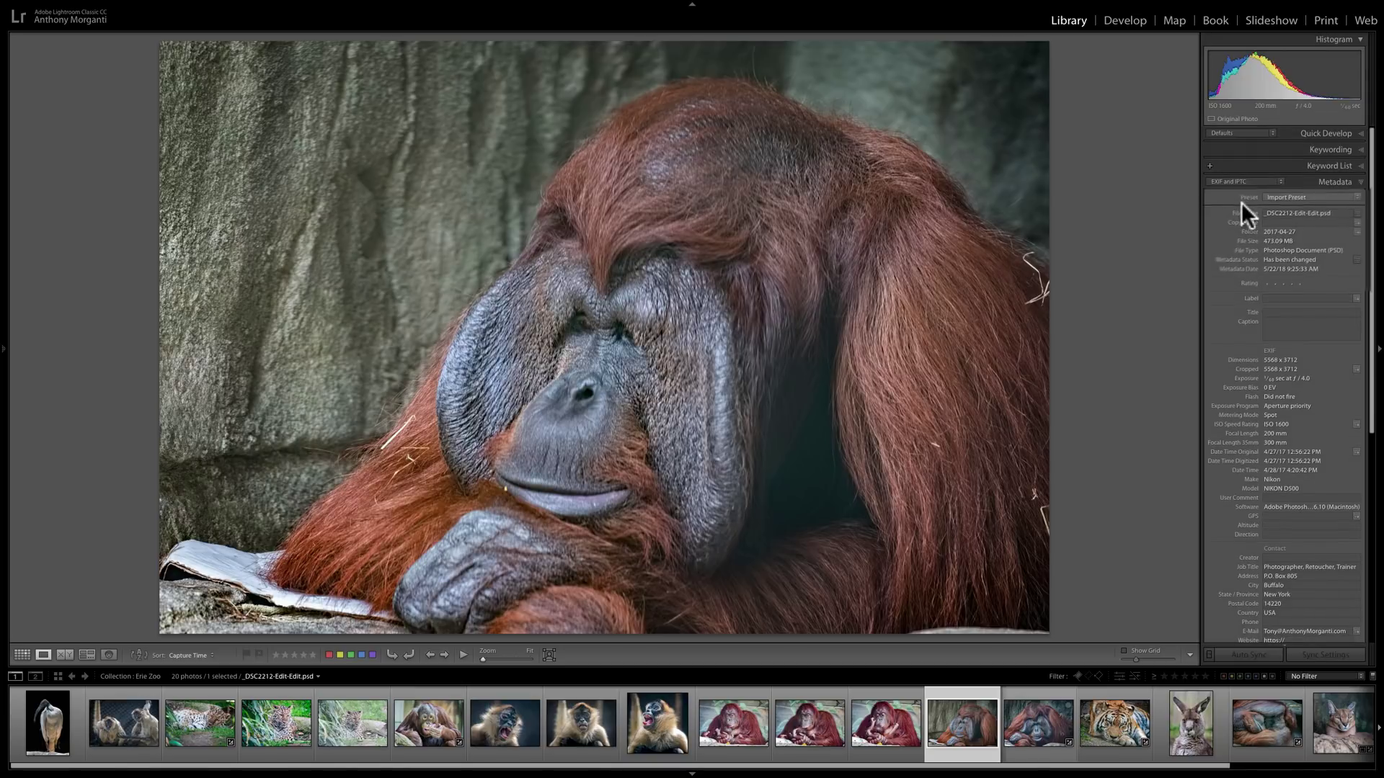
Open the metadata preset editor and load Import Preset for editing.
click(1287, 166)
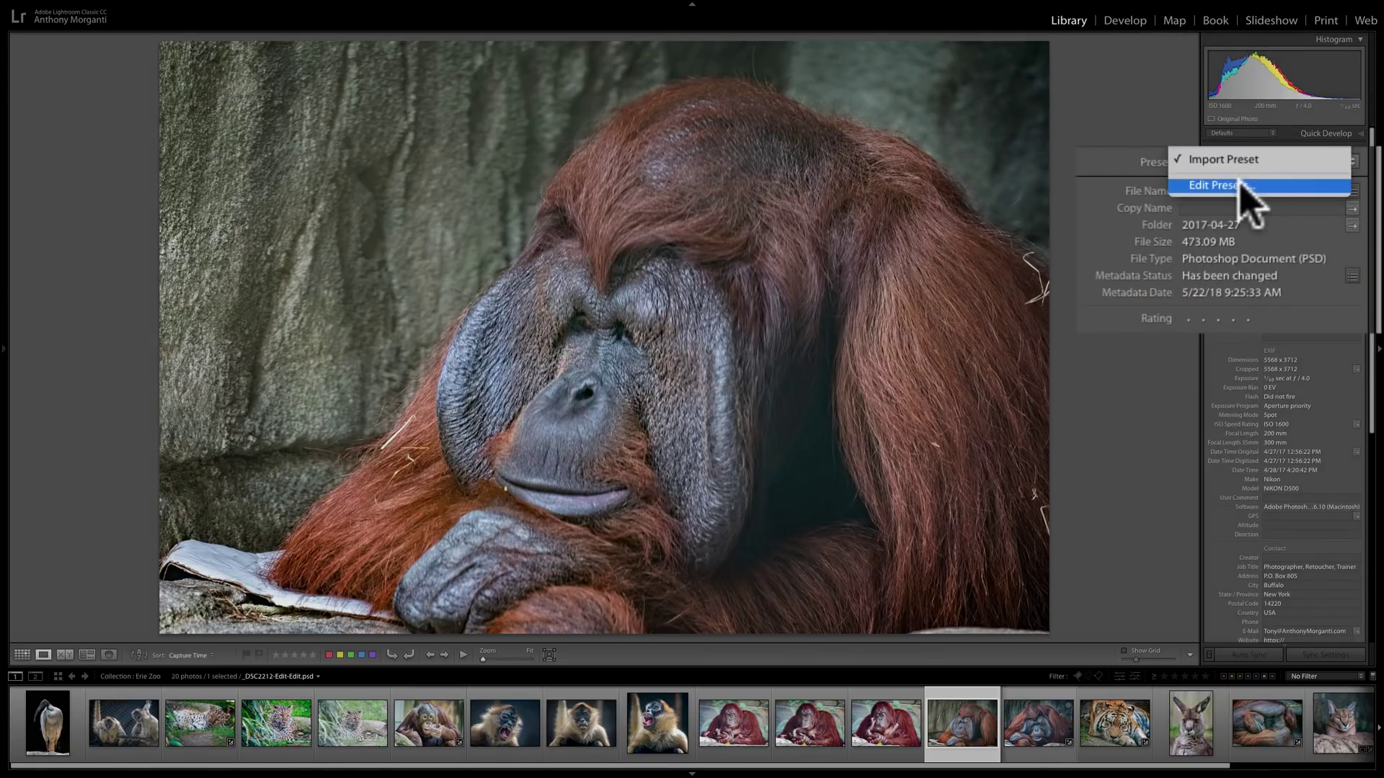
click(1307, 209)
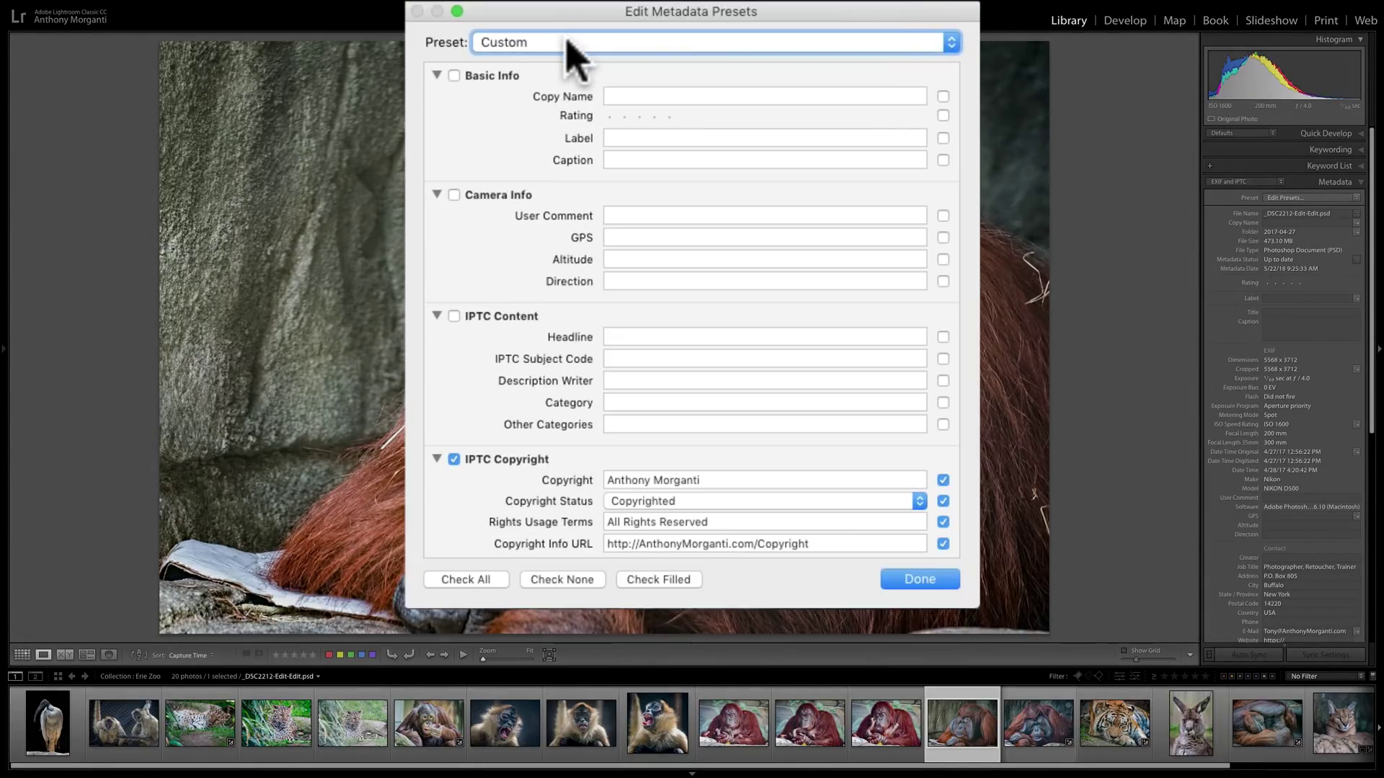
click(624, 135)
click(552, 72)
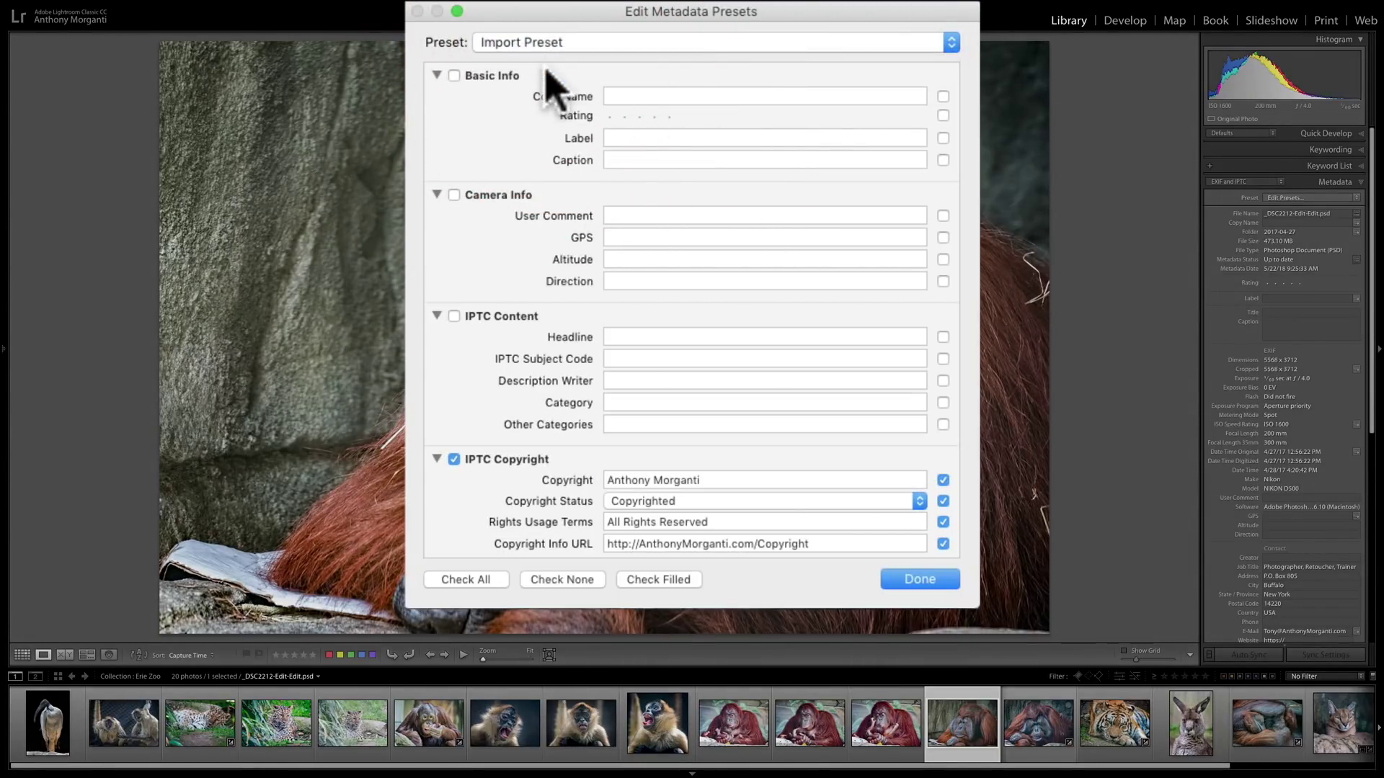
Enter the photographer's name as IPTC Creator and save the changes to Import Preset.
scroll(710, 447, down, 5)
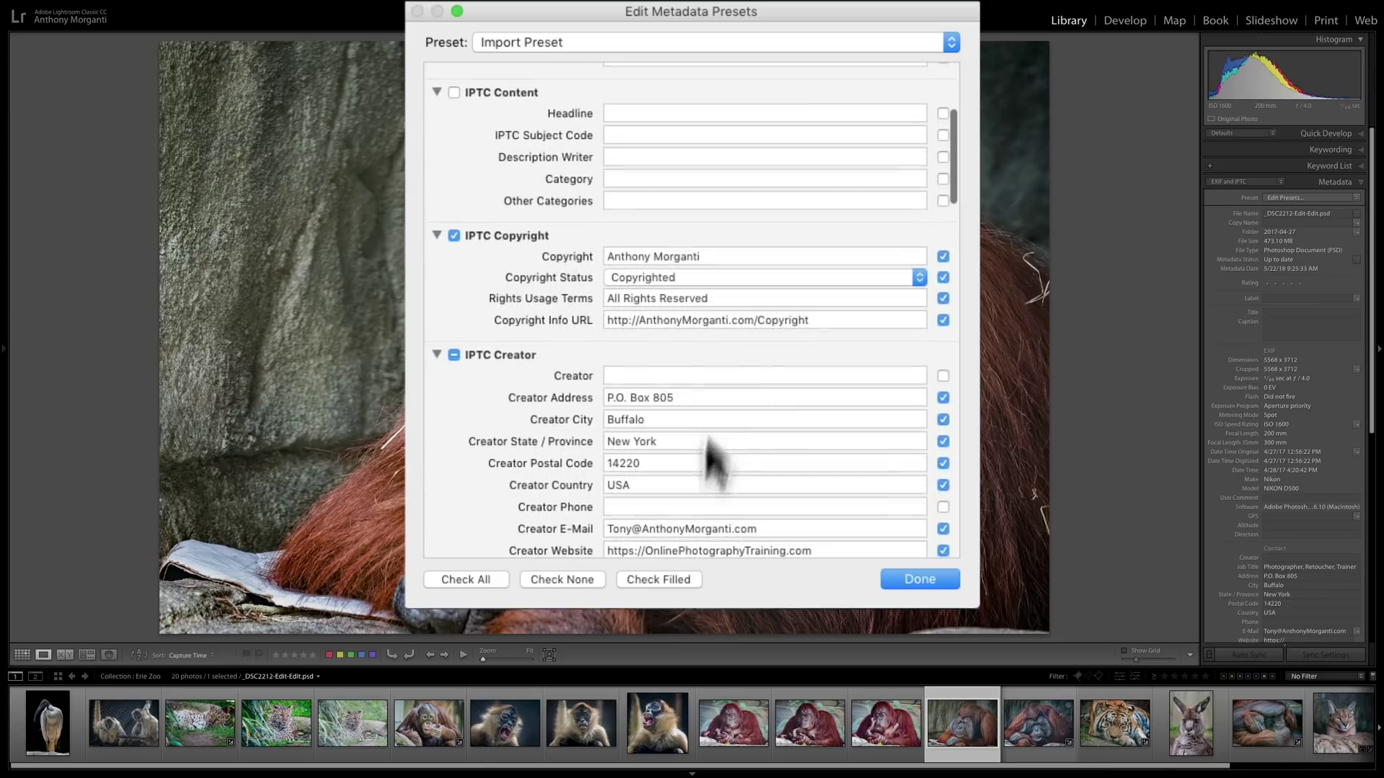
click(655, 375)
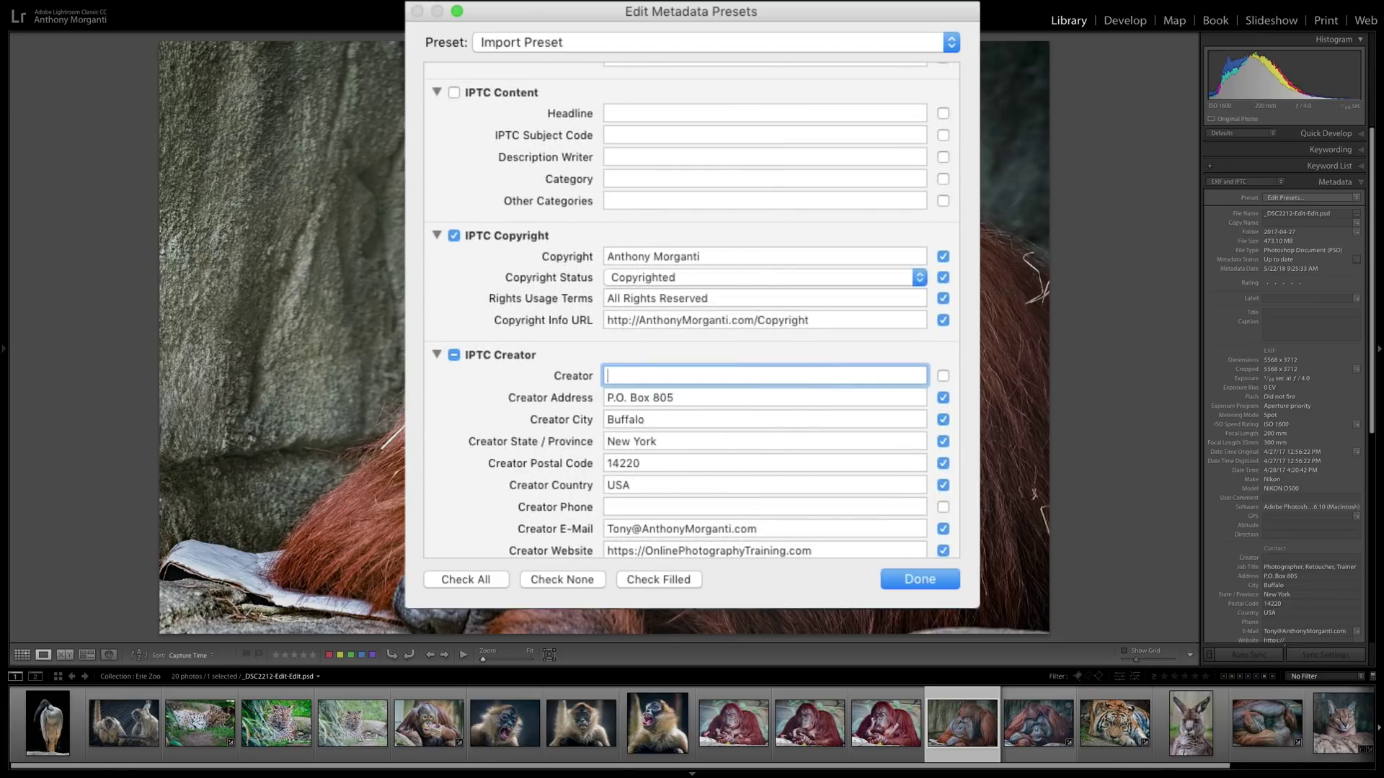
text(Anthony Morganti)
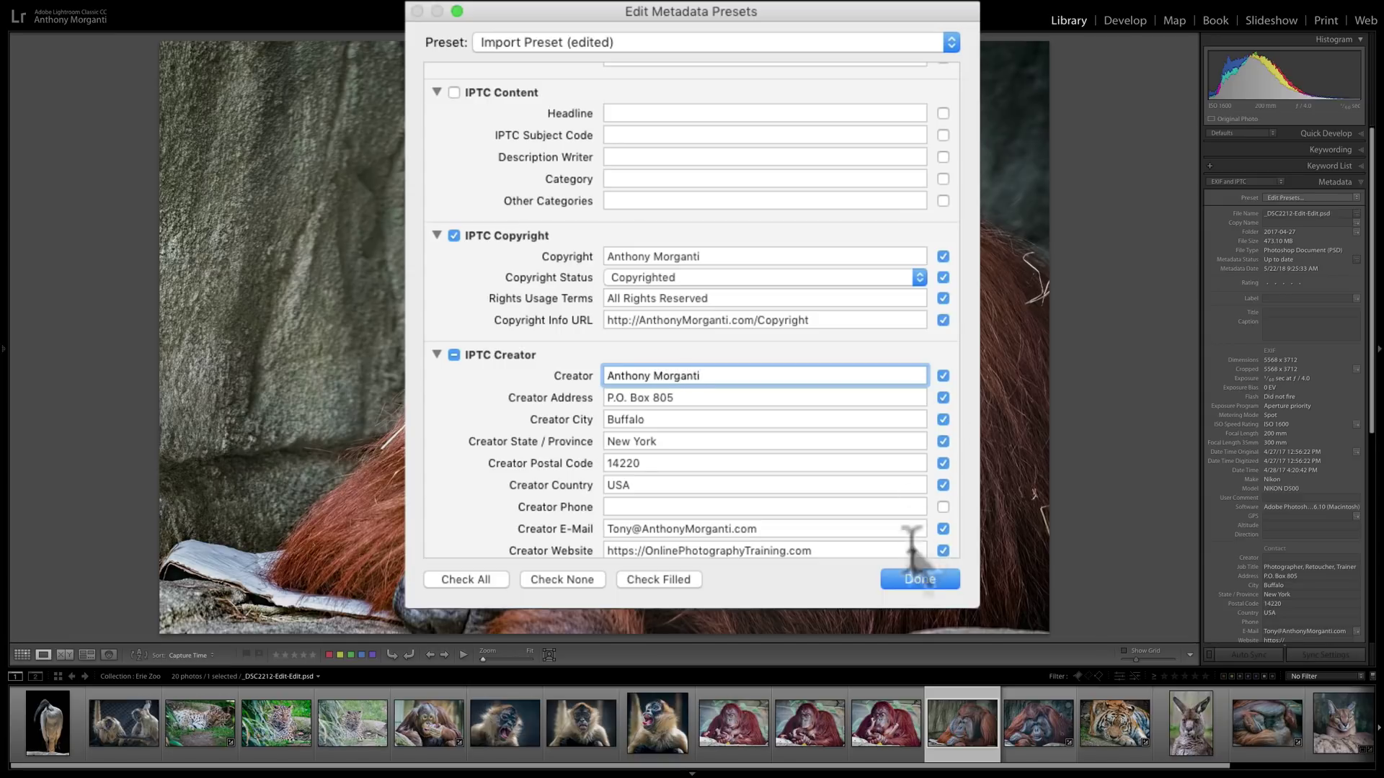
click(917, 582)
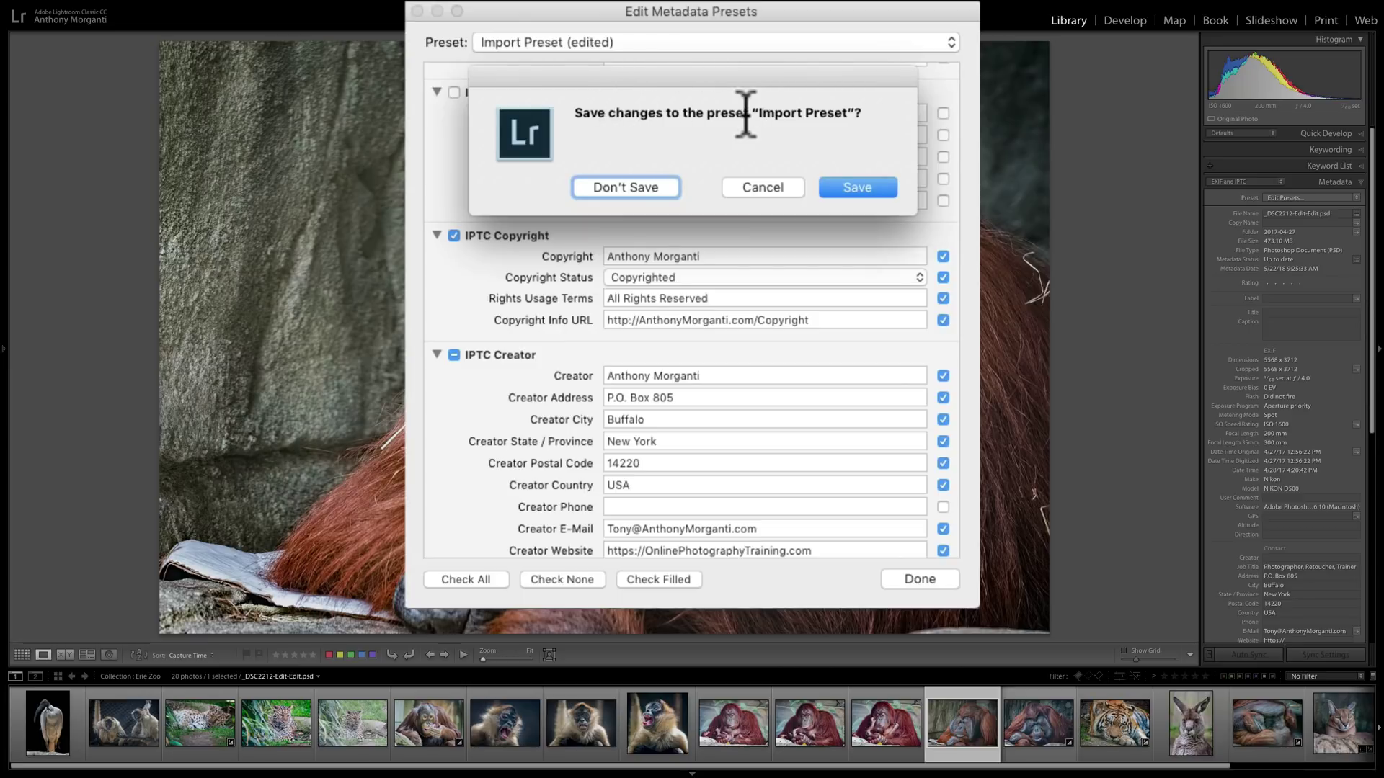
click(853, 189)
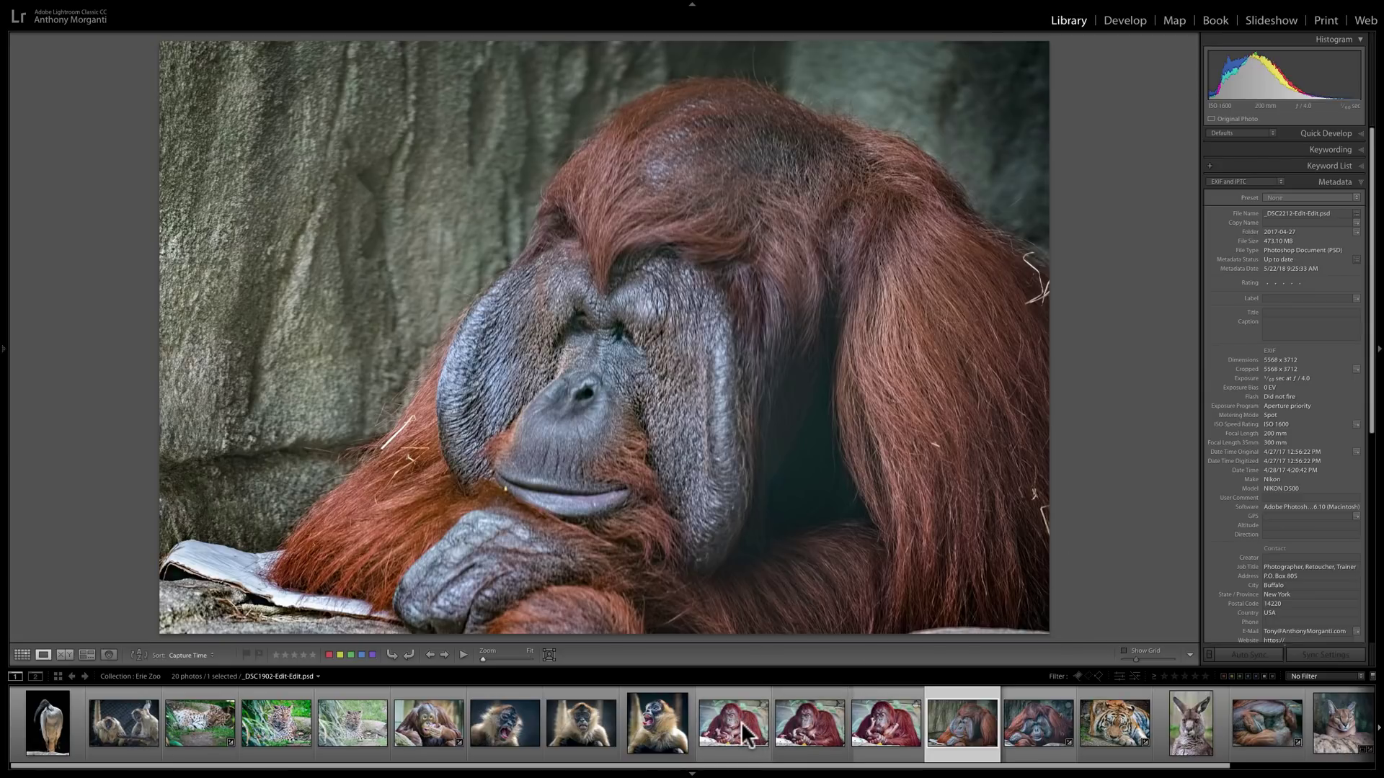
Select all 20 zoo photos and apply the updated Import Preset to them.
key(super+a)
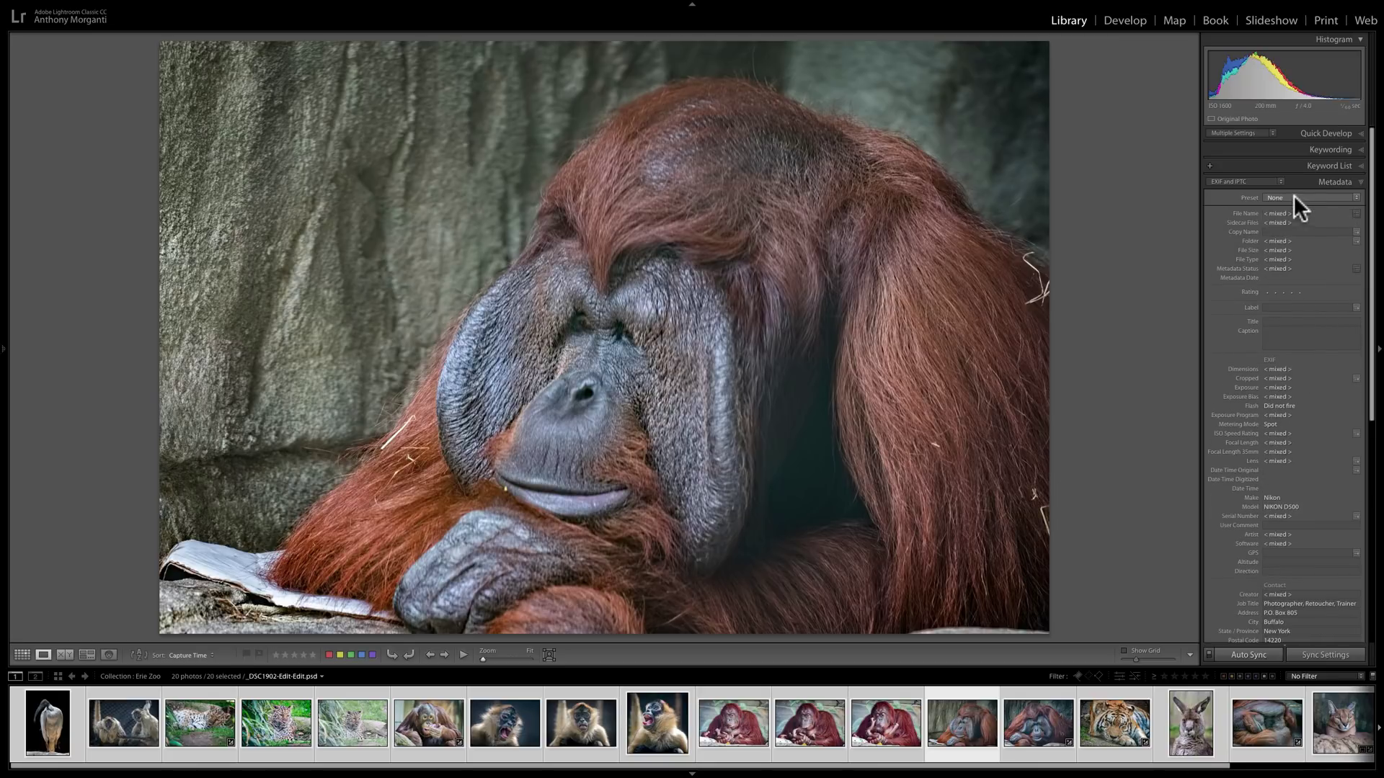
click(1293, 196)
click(1290, 206)
Check the metadata of several orangutan and spider monkey photos, ending on the orangutan-with-baby PSD.
click(725, 712)
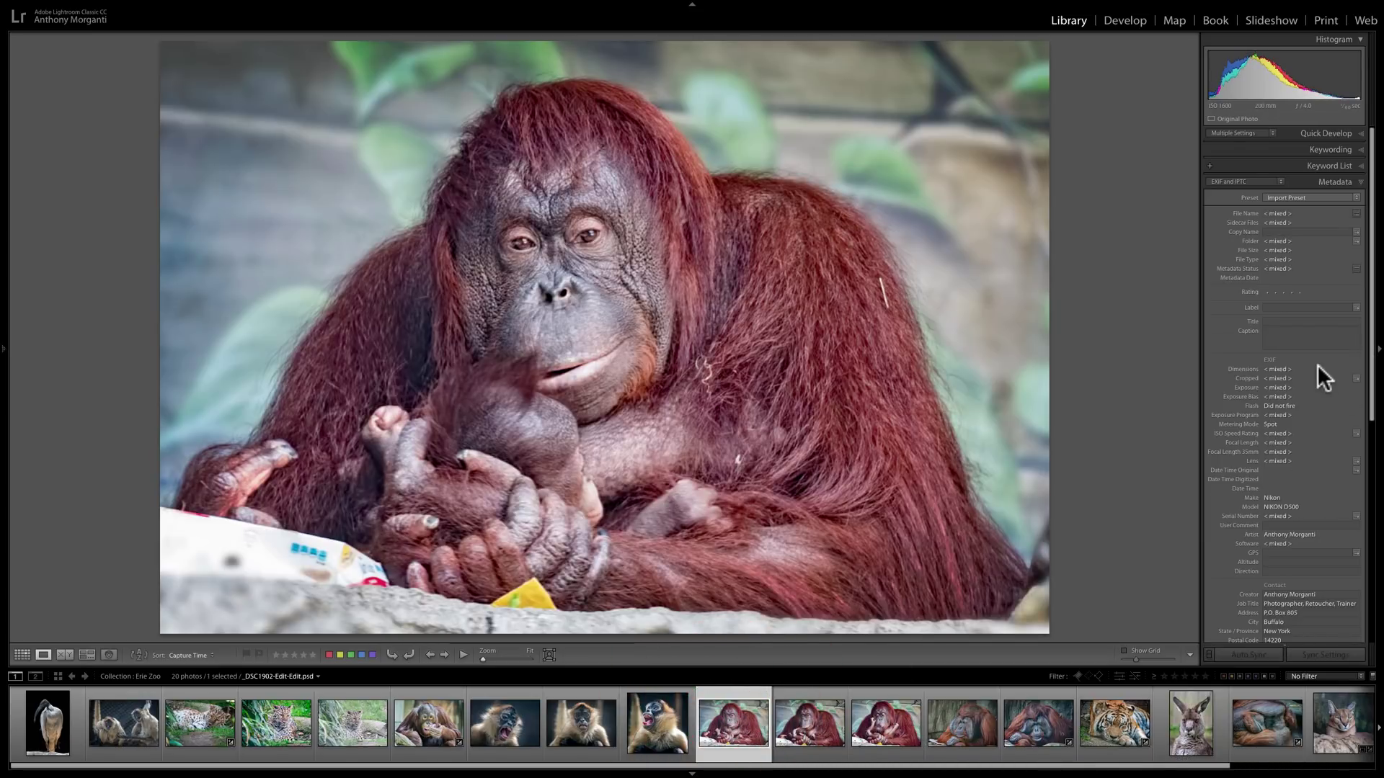
scroll(1317, 365, down, 3)
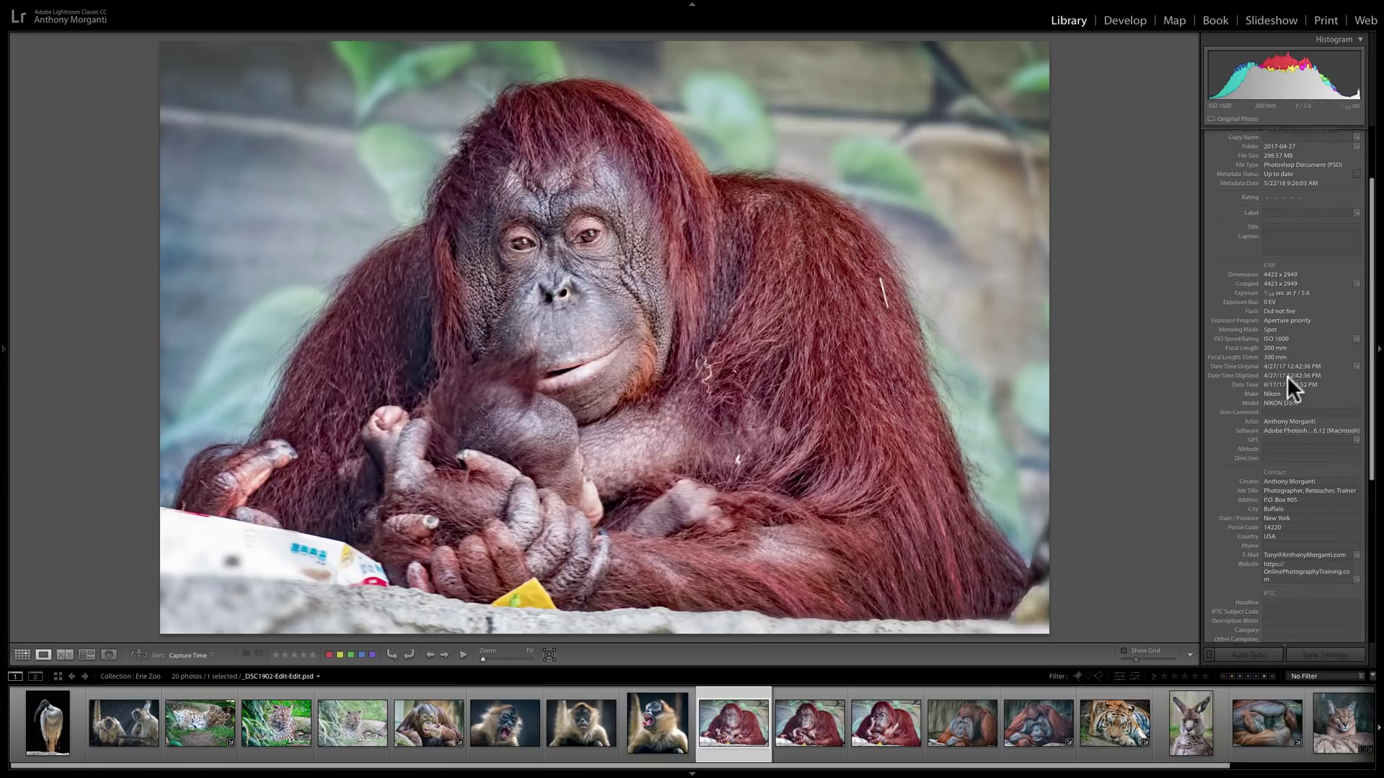
scroll(1286, 375, down, 1)
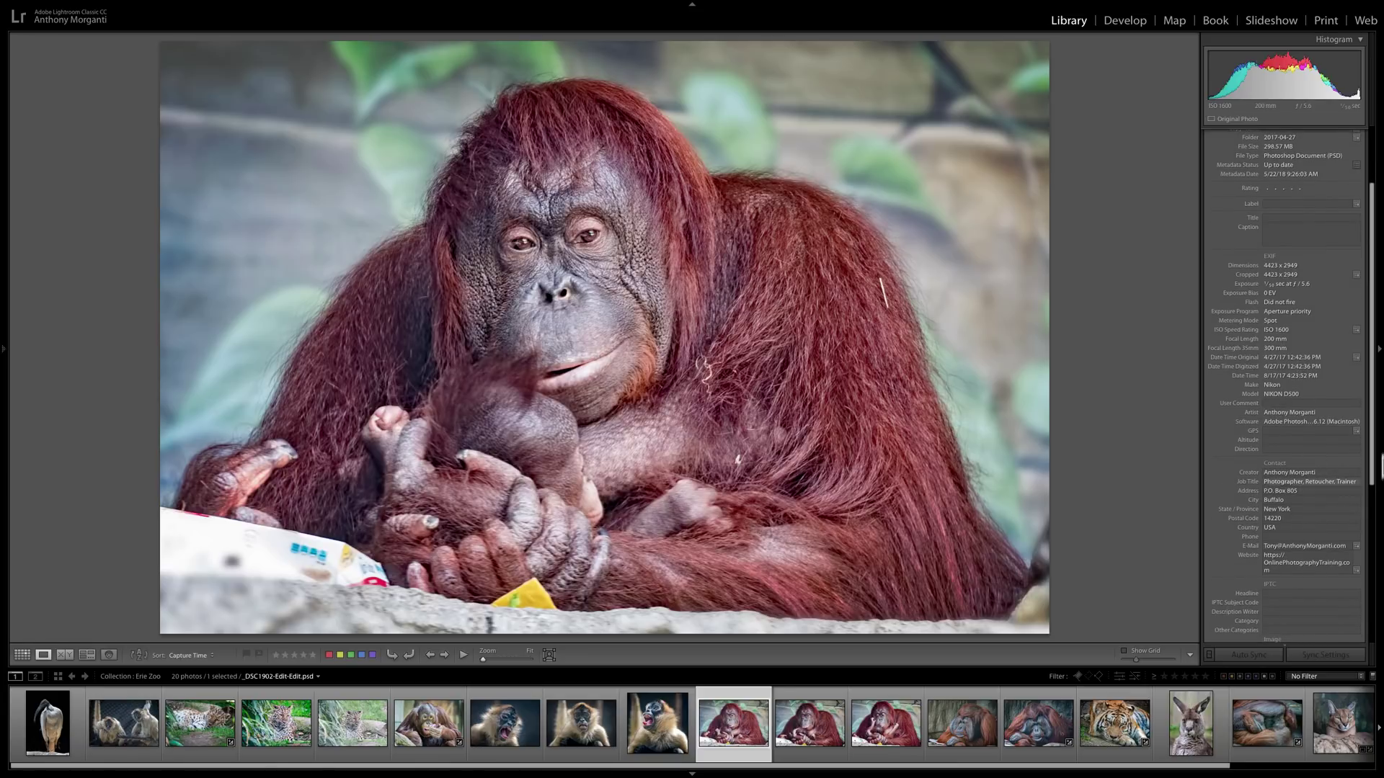
click(814, 717)
click(532, 717)
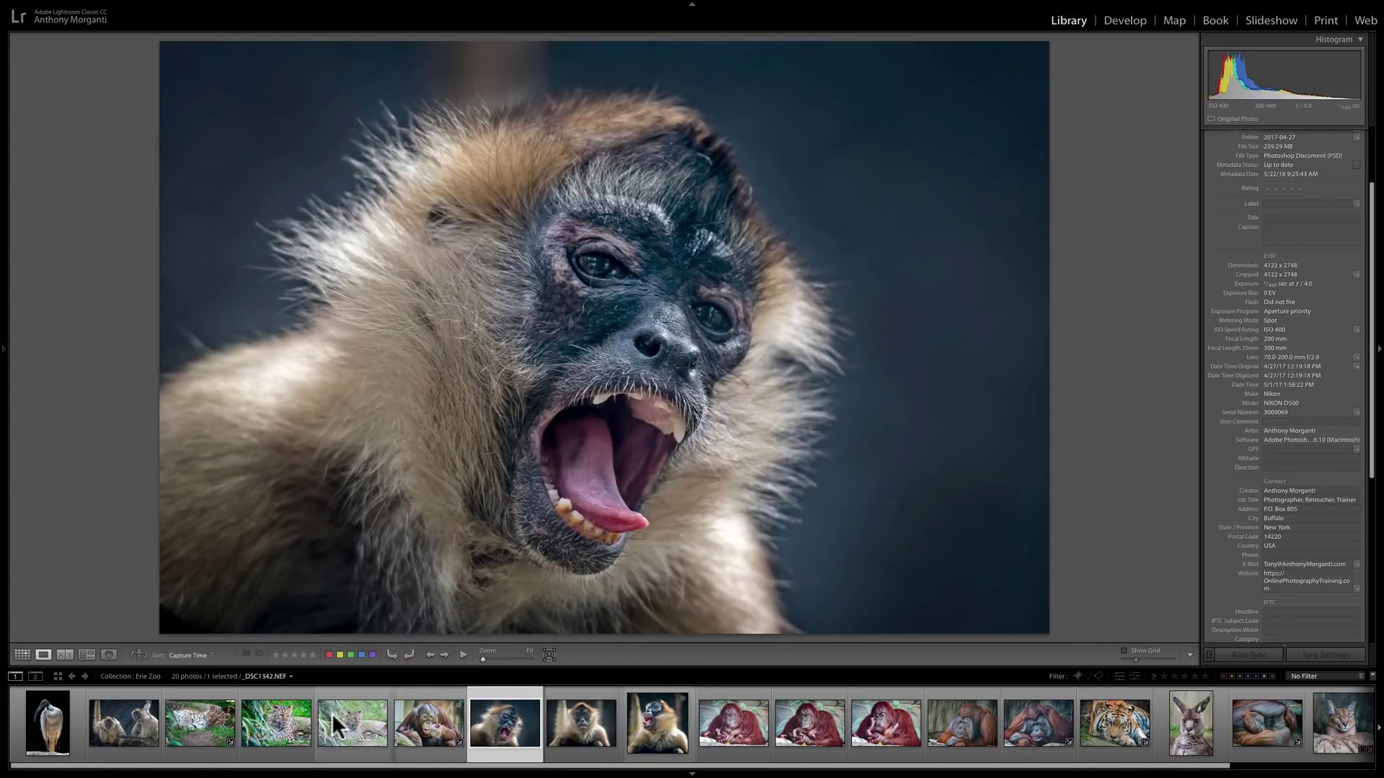
click(351, 715)
click(431, 718)
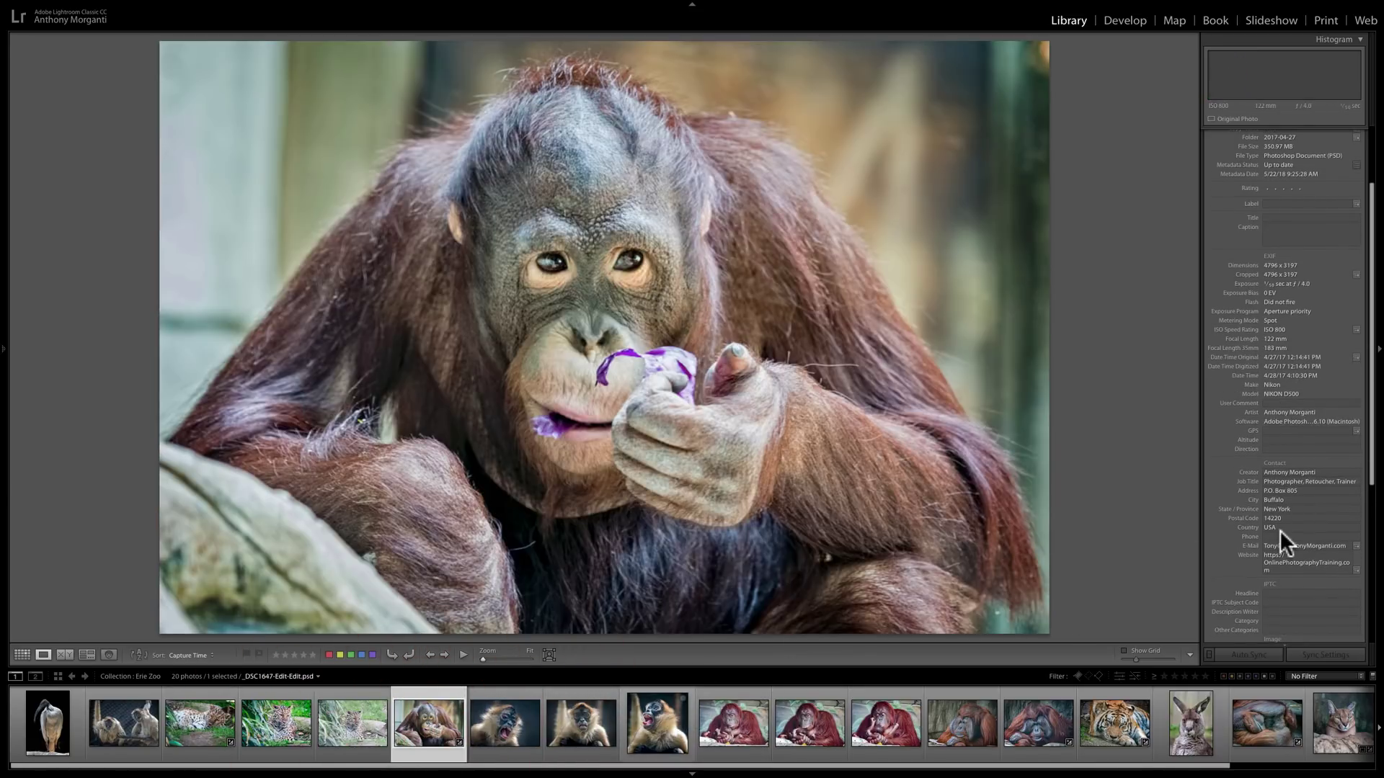
click(903, 746)
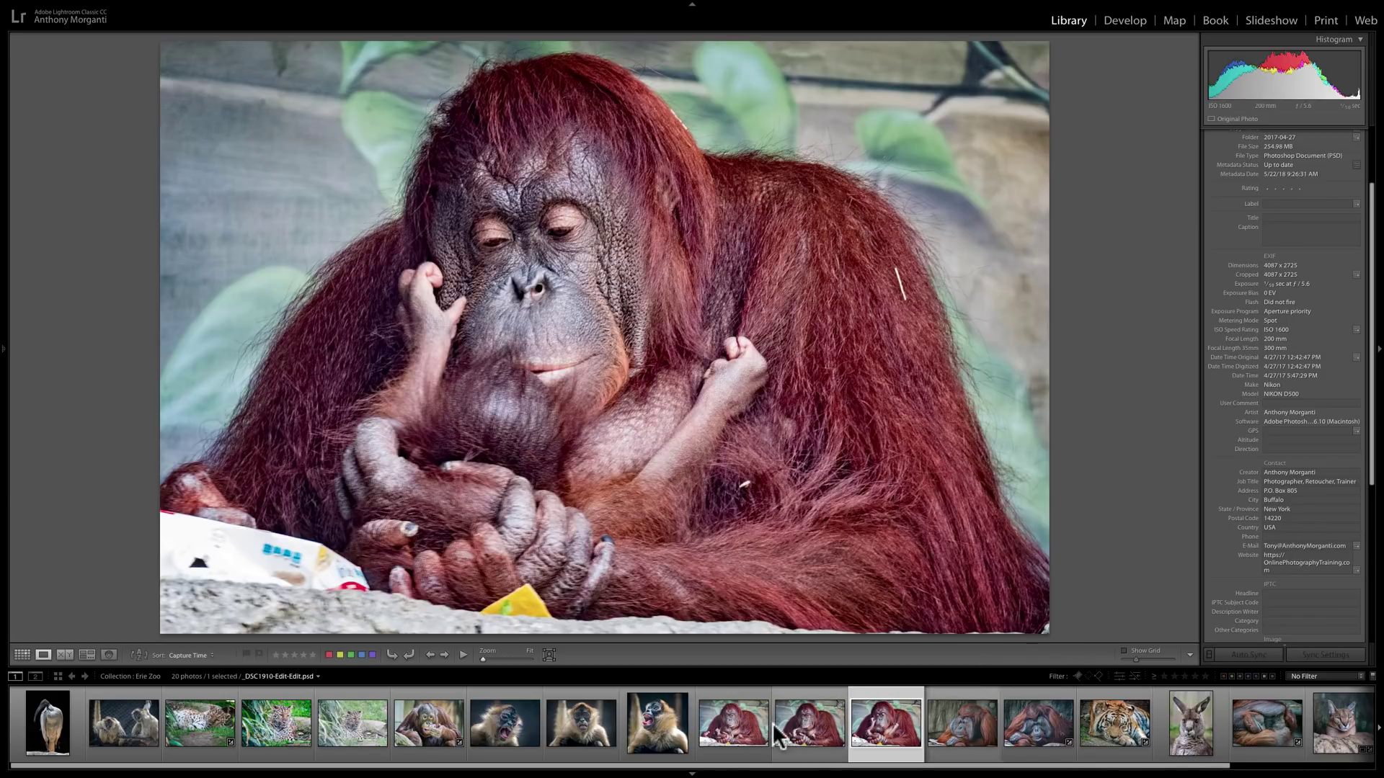
click(807, 724)
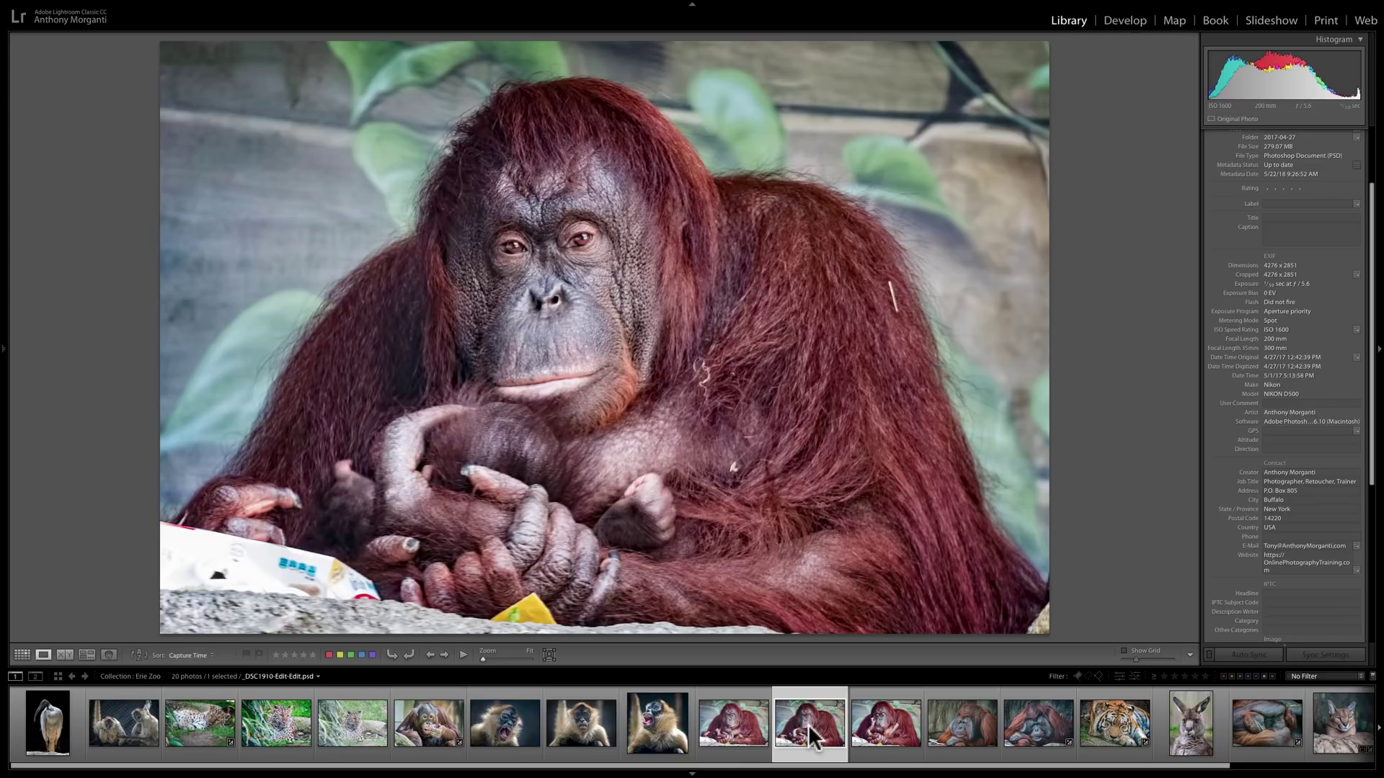
Scroll the right panel up and expand the left panel showing navigator, folders and collections.
scroll(1287, 373, up, 3)
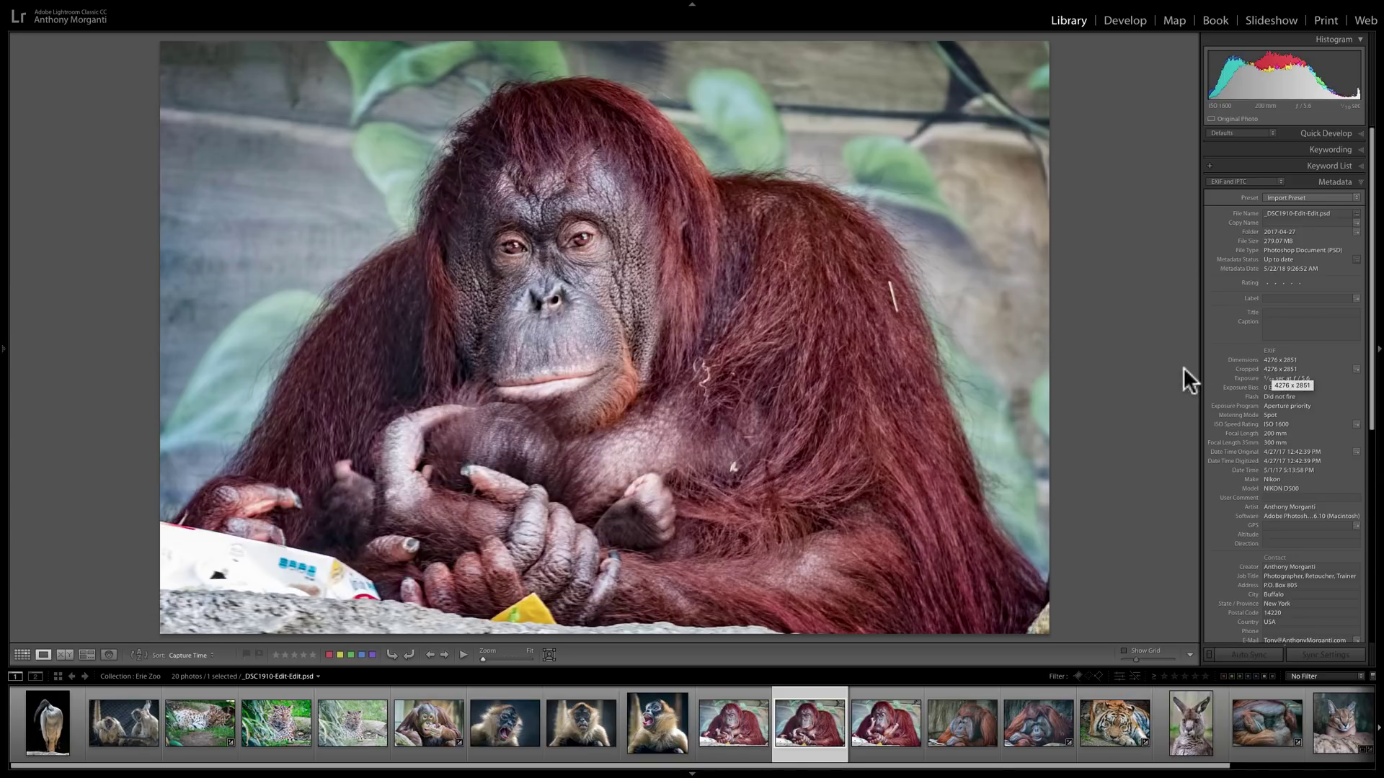
click(6, 339)
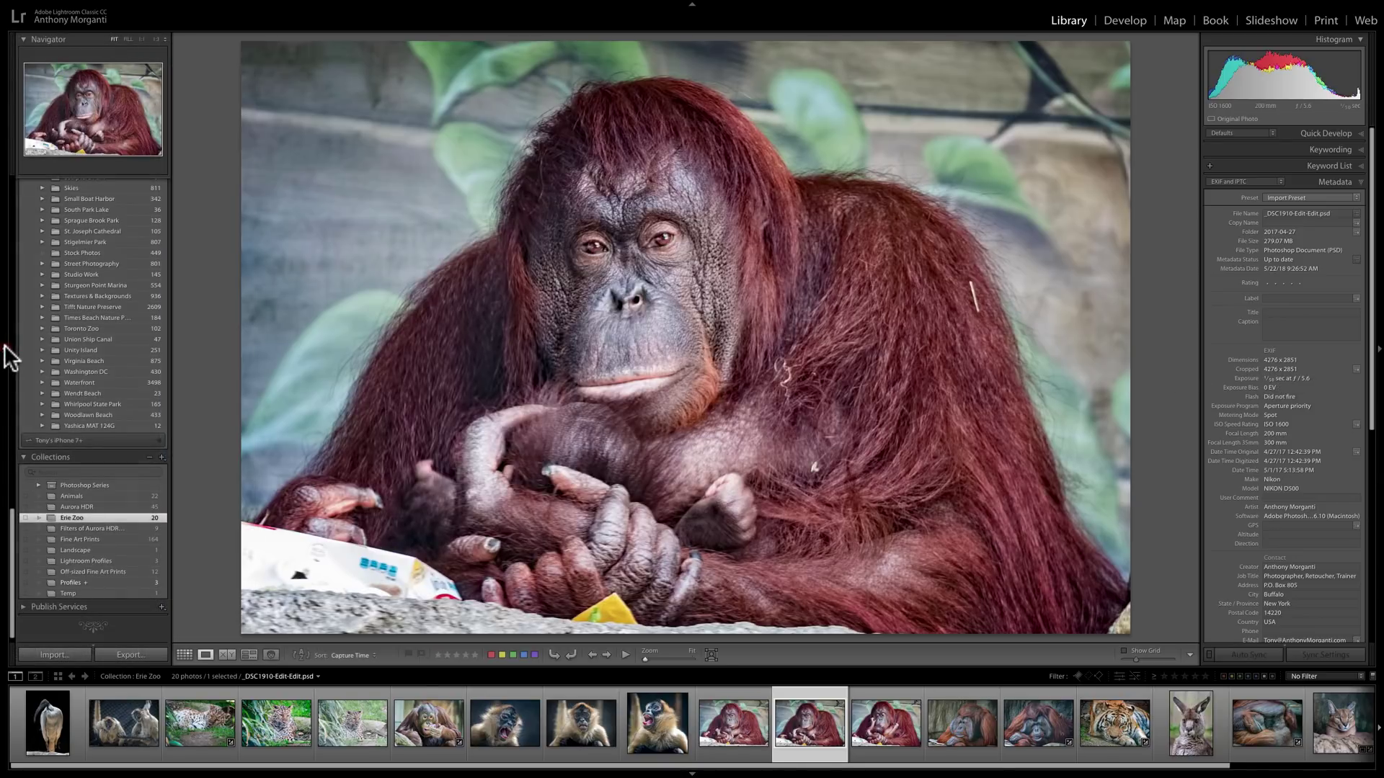
In the Import window, set Apply During Import metadata to Import Preset, then cancel without importing.
click(60, 655)
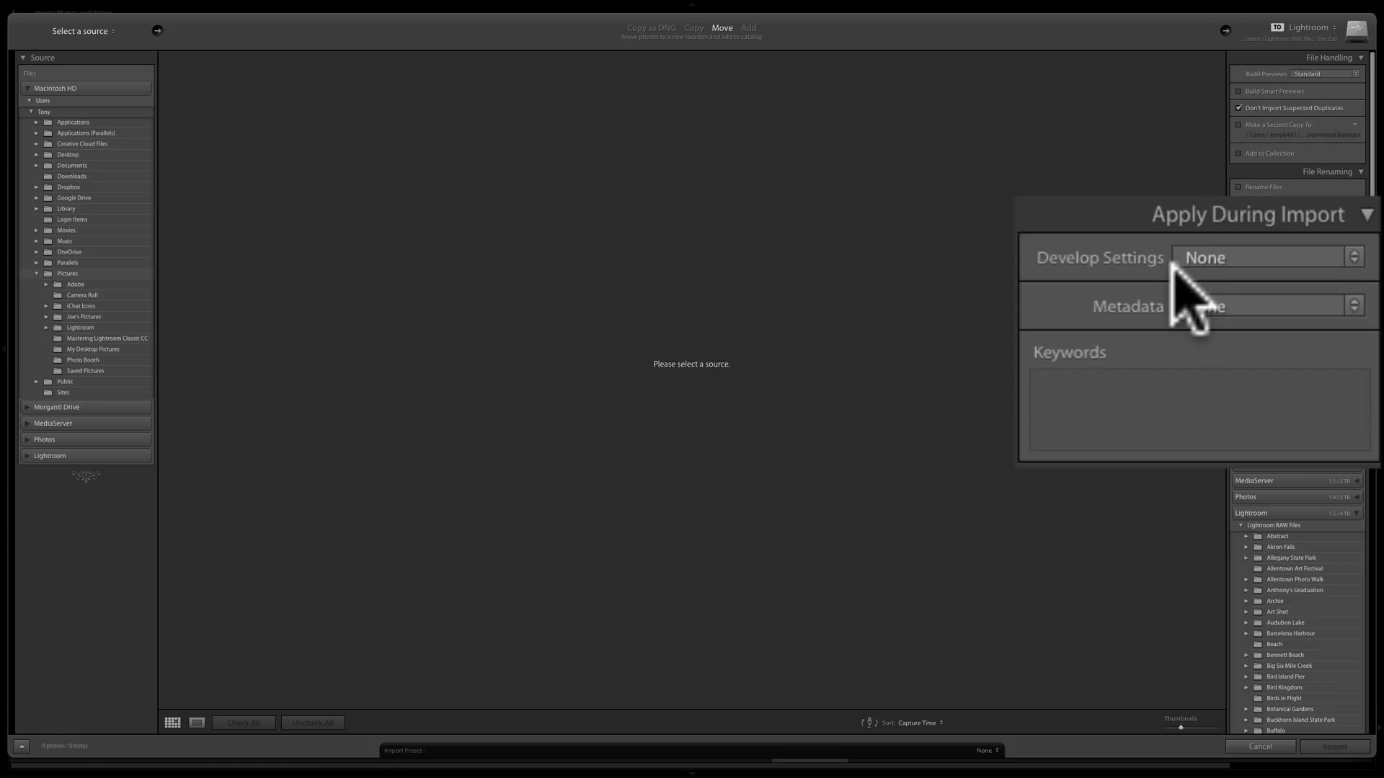
click(1244, 300)
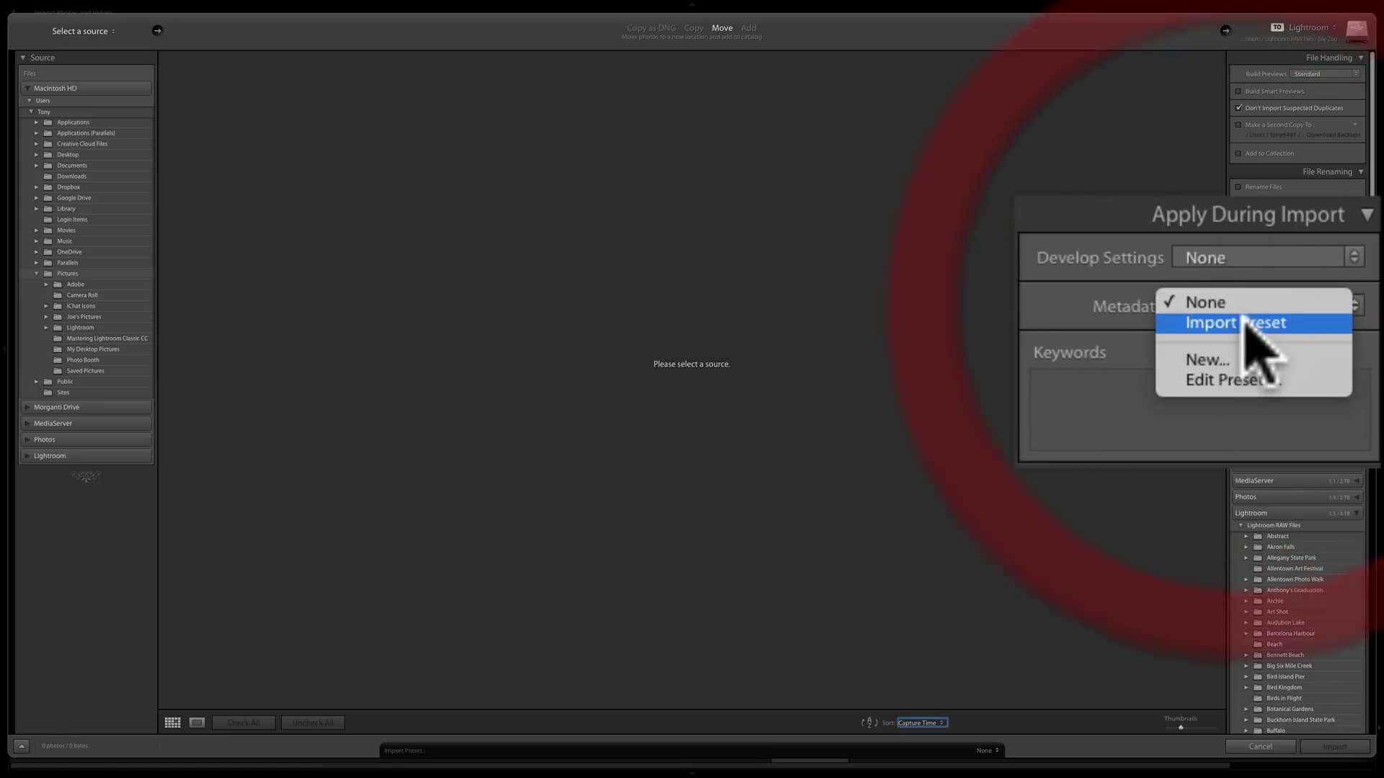
click(1245, 324)
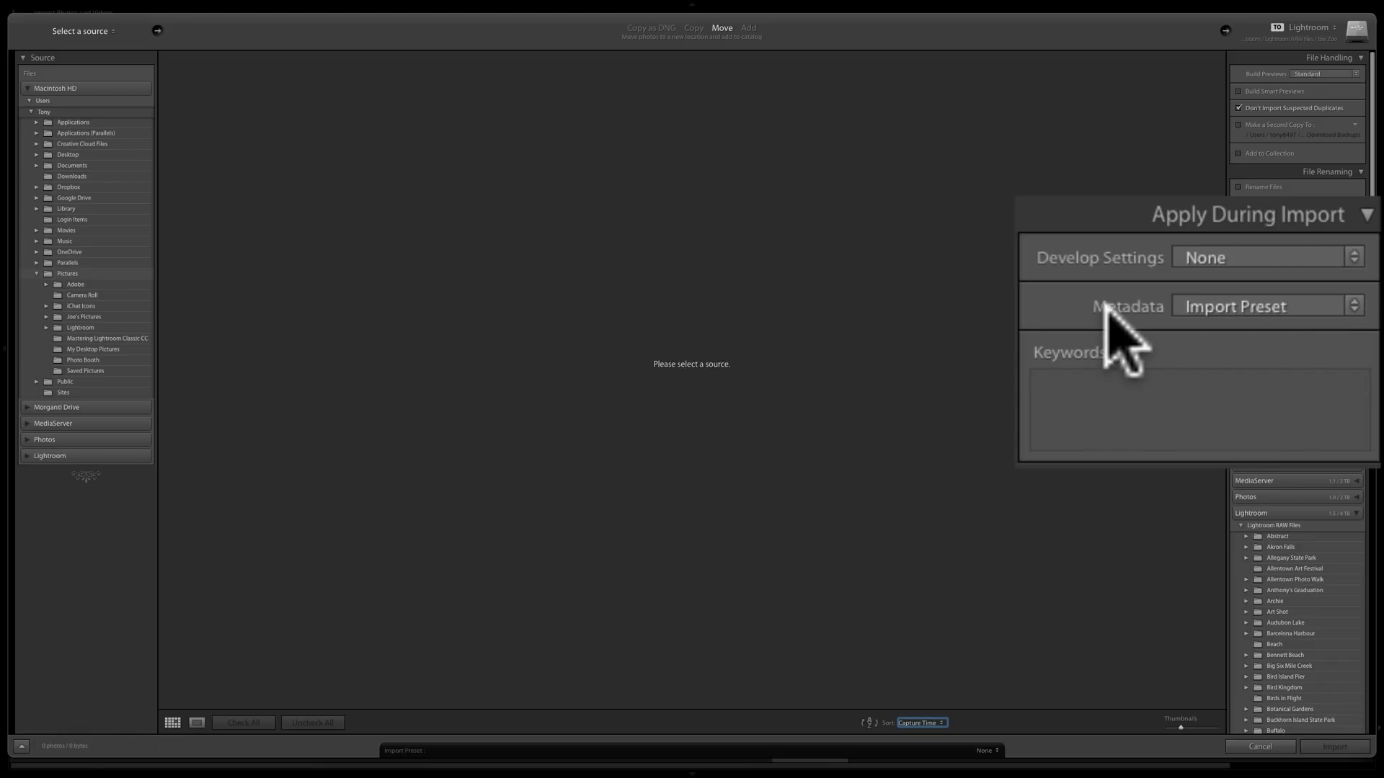
click(1260, 747)
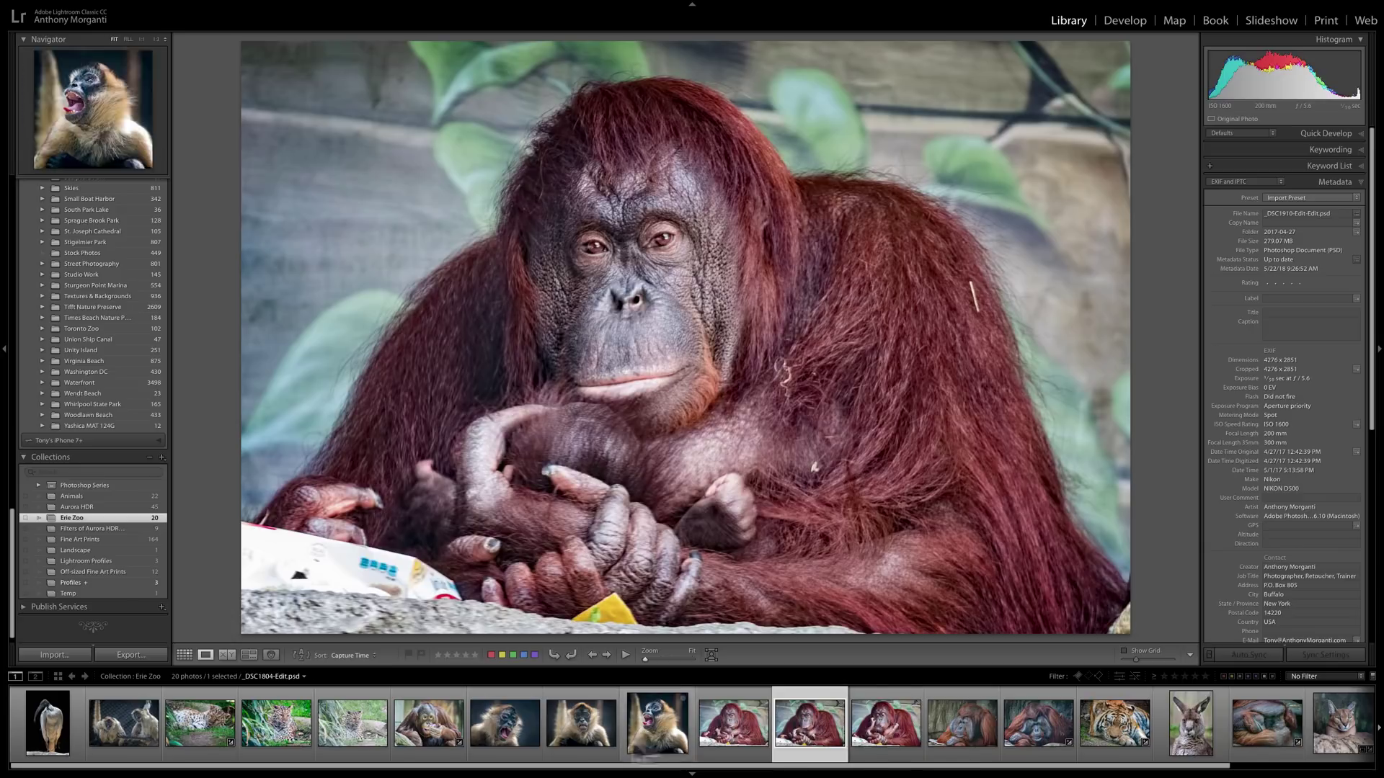
Show the young orangutan nibbling a purple flower, _DSC1647-Edit-Edit.psd, in the filmstrip.
click(448, 728)
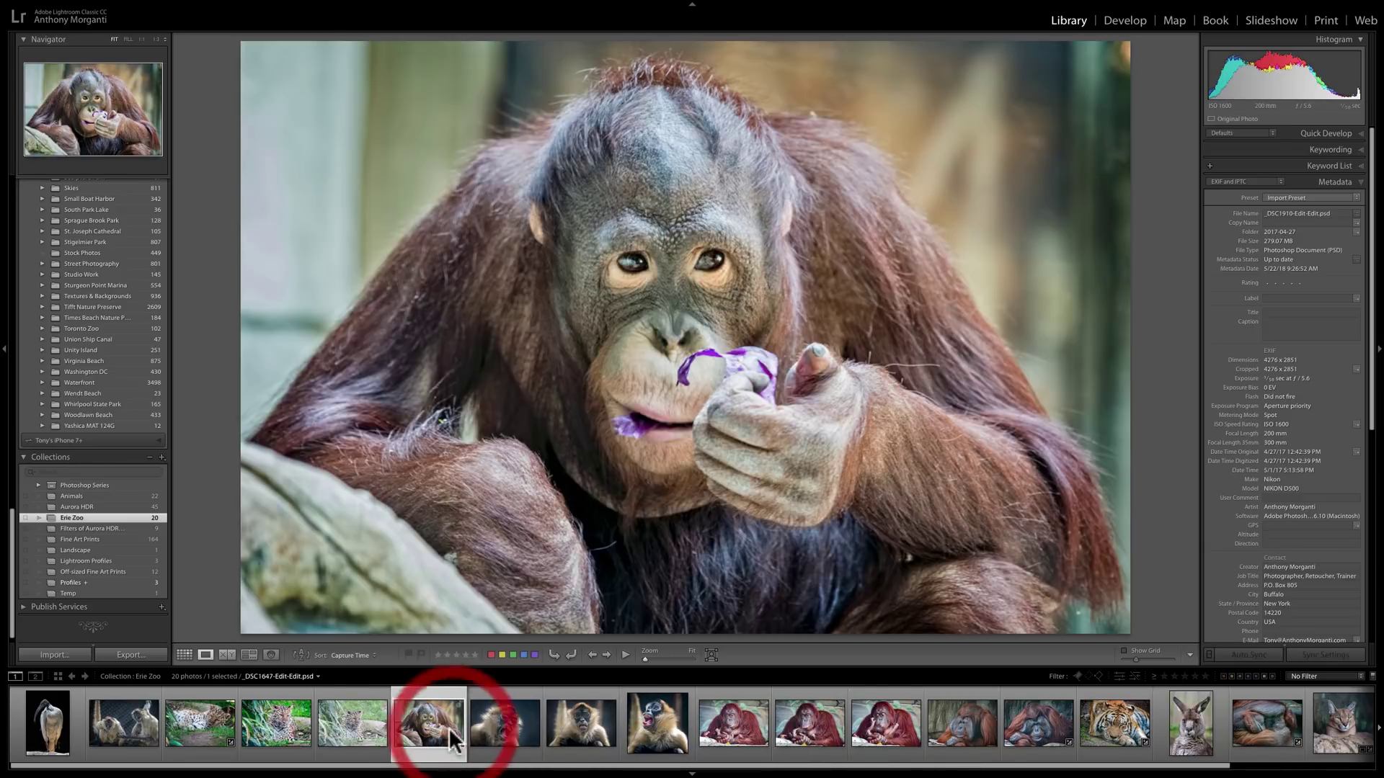